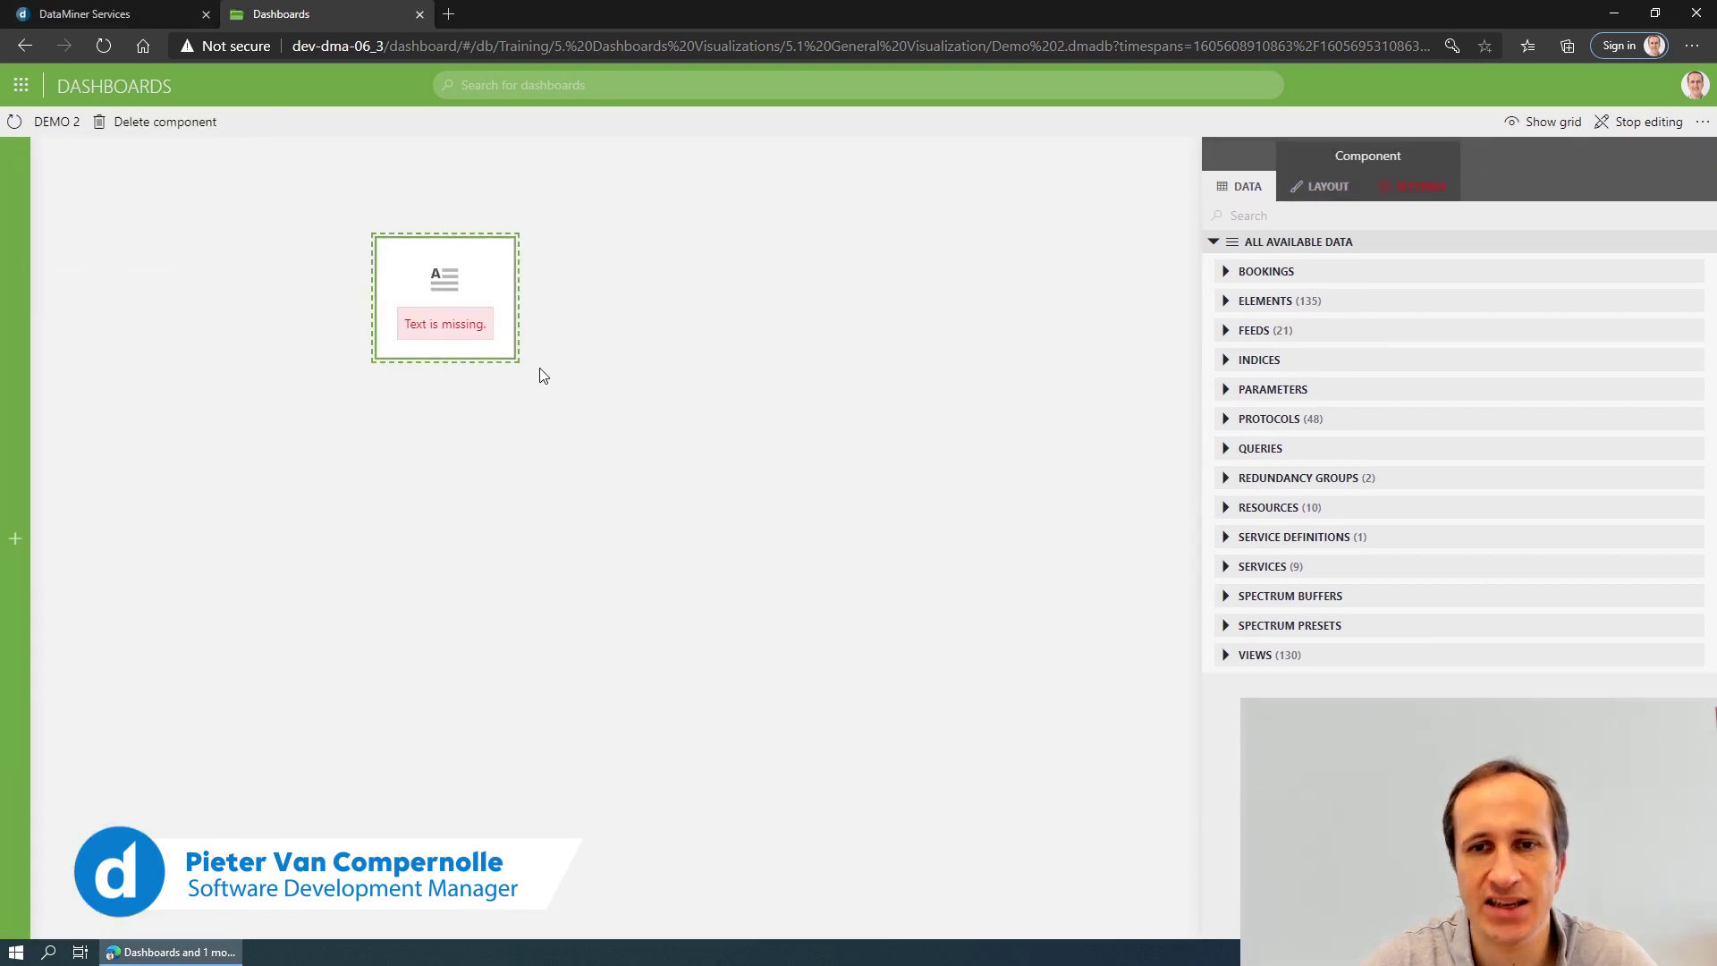
Fill the empty text component with the Lorem ipsum paragraph and enlarge the component to fit it.
mouse_move(468, 260)
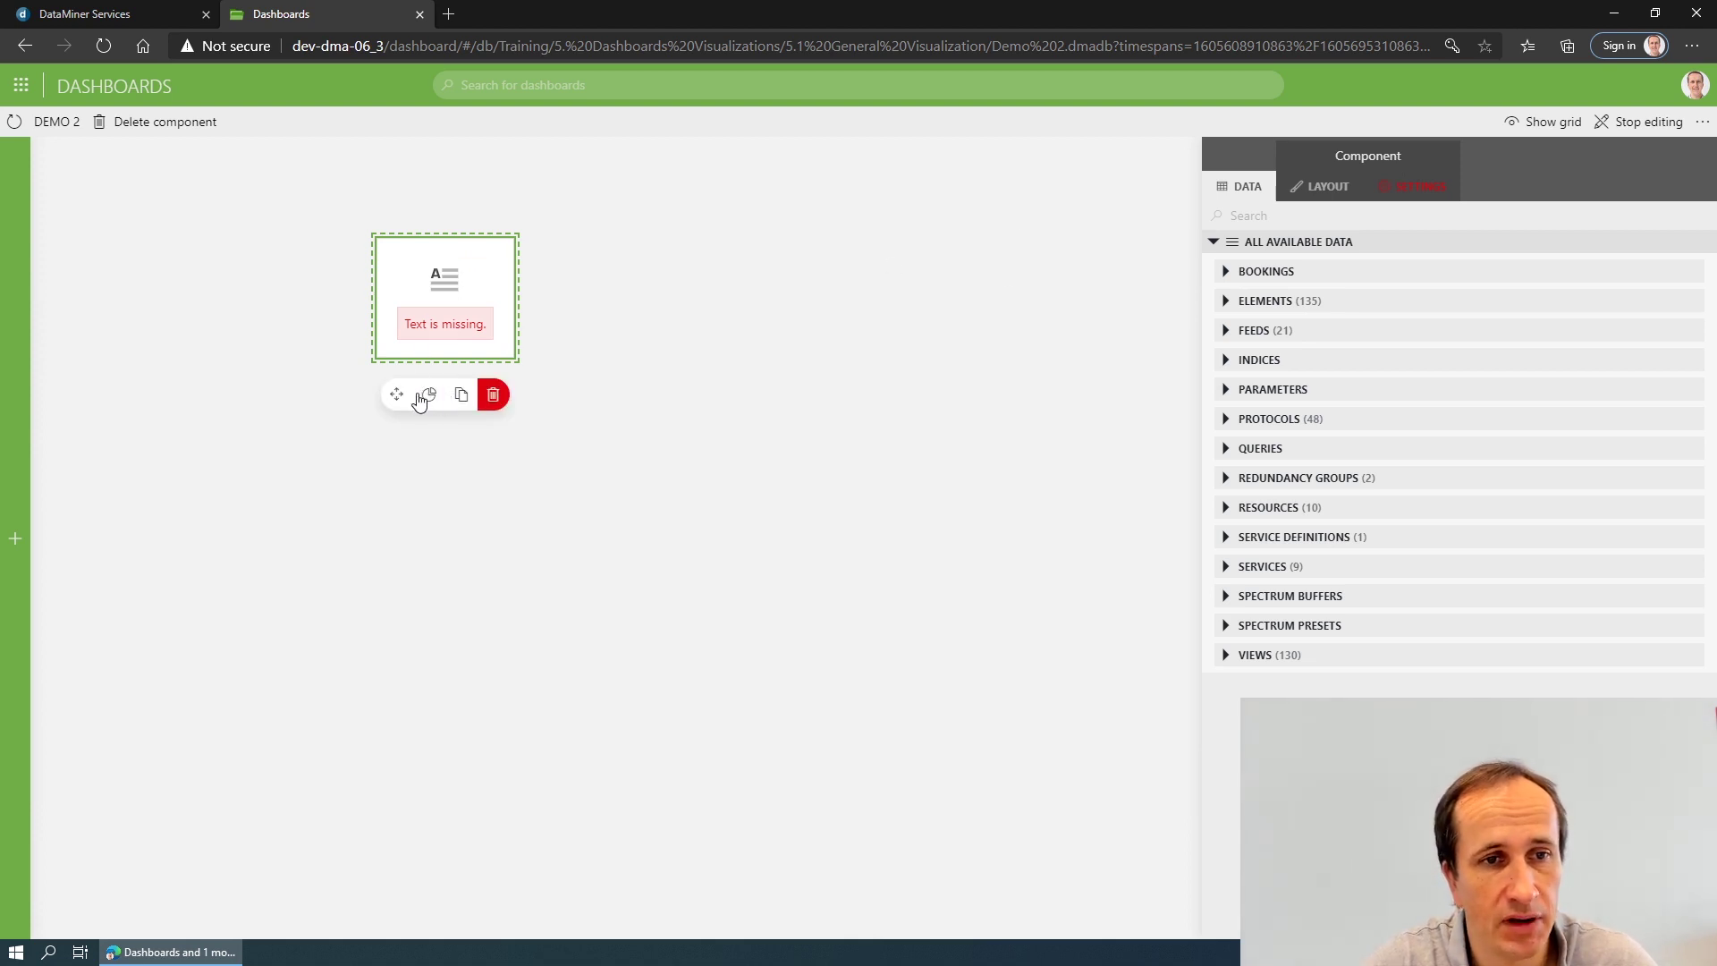
left_click(1437, 188)
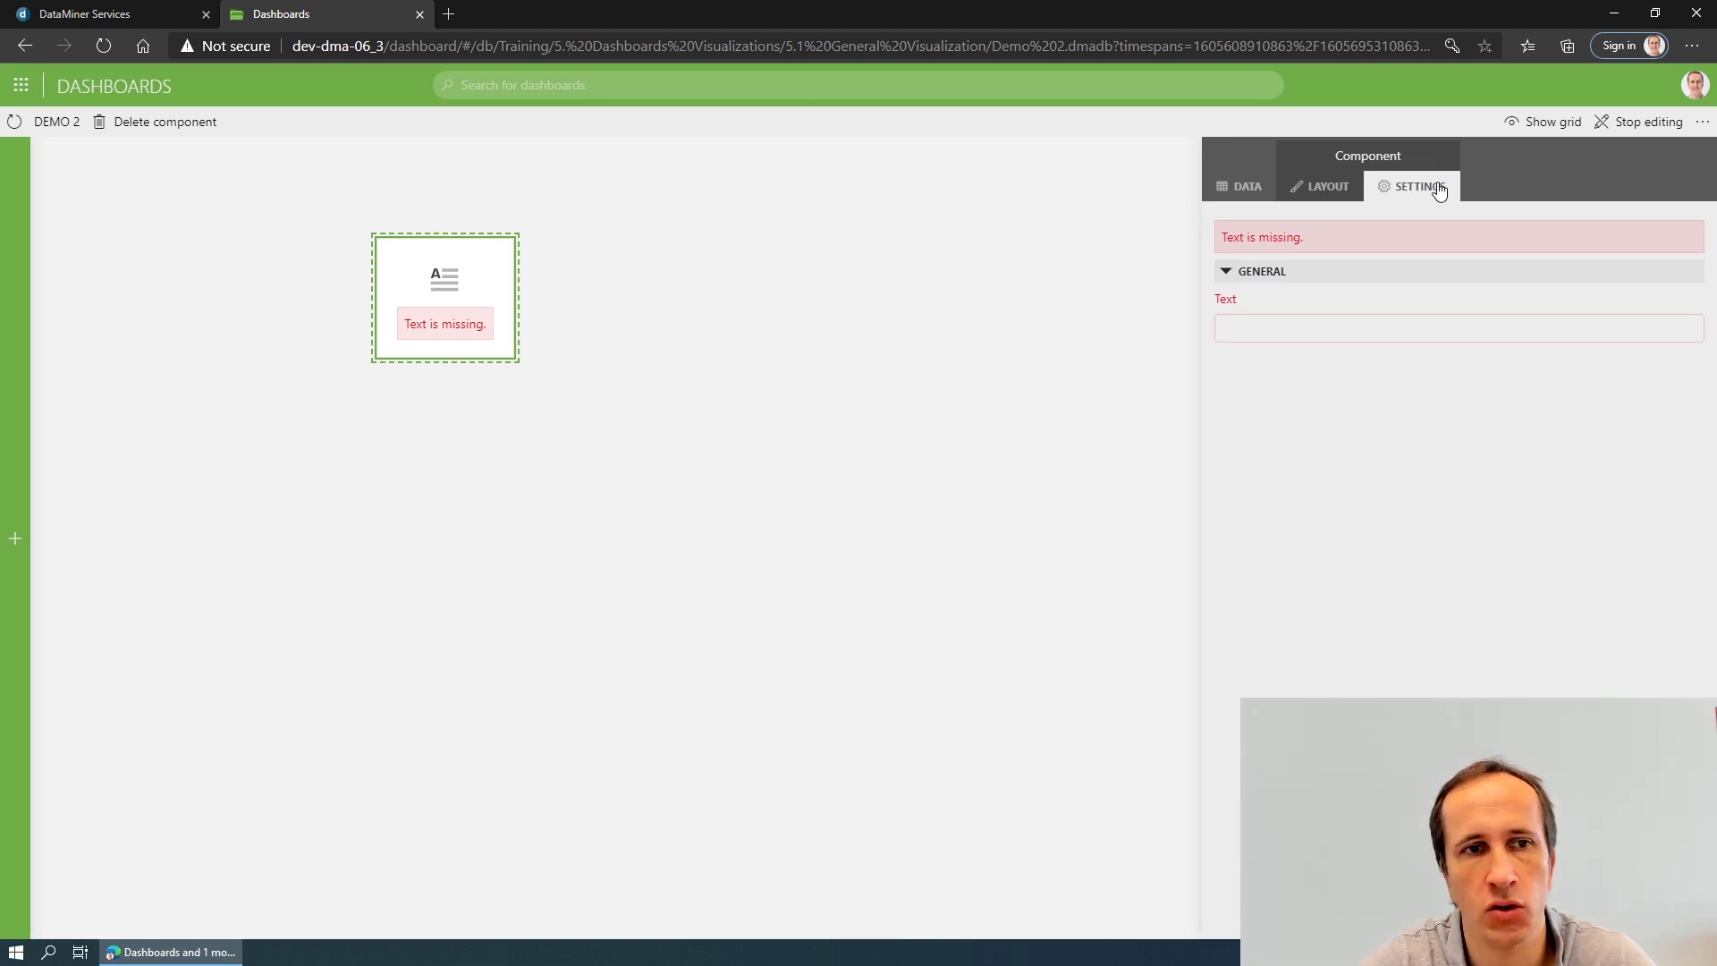
left_click(1266, 334)
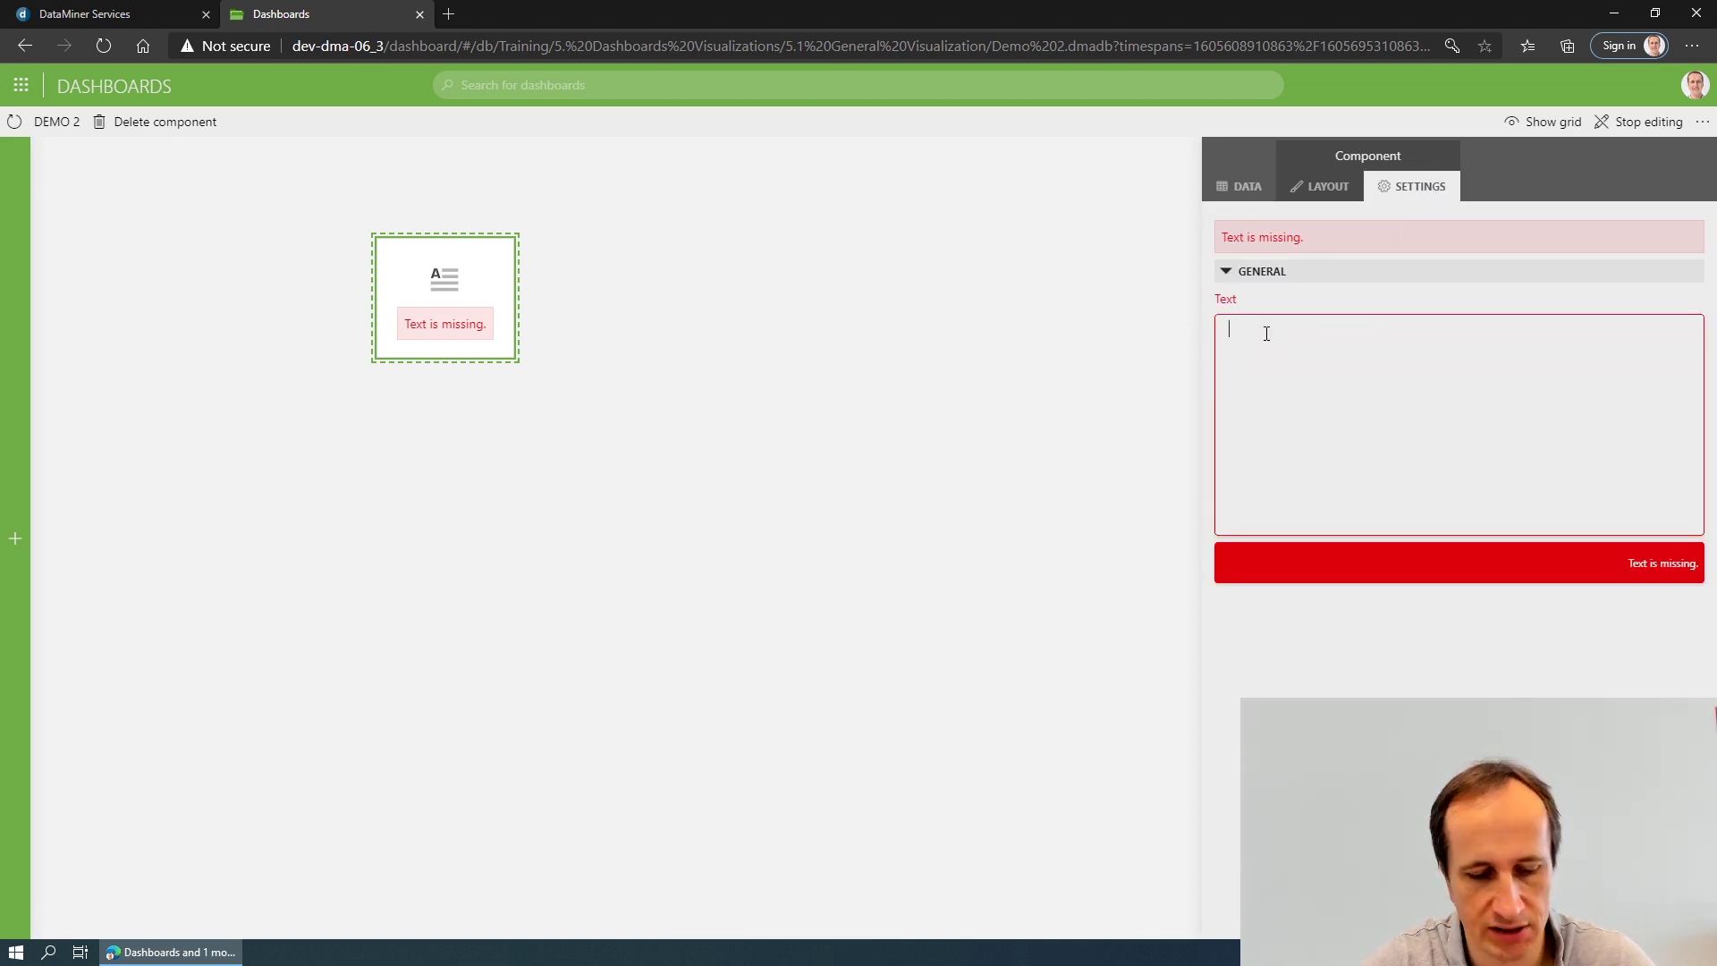
type("Lorem ipsum dolor sit amet, consectetur adipiscing elit, sed do eiusmod tempor incididunt ut labore et dolore magna aliqua. Ut enim ad minim veniam, quis nostrud exercitation ullamco laboris nisi ut aliquip ex ea commodo consequat. Duis aute irure dolor in reprehenderit in voluptate velit esse cillum dolore eu fugiat nulla pariatur. Excepteur sint occaecat cupidatat non proident, sunt in culpa qui officia deserunt mollit anim id est laborum.")
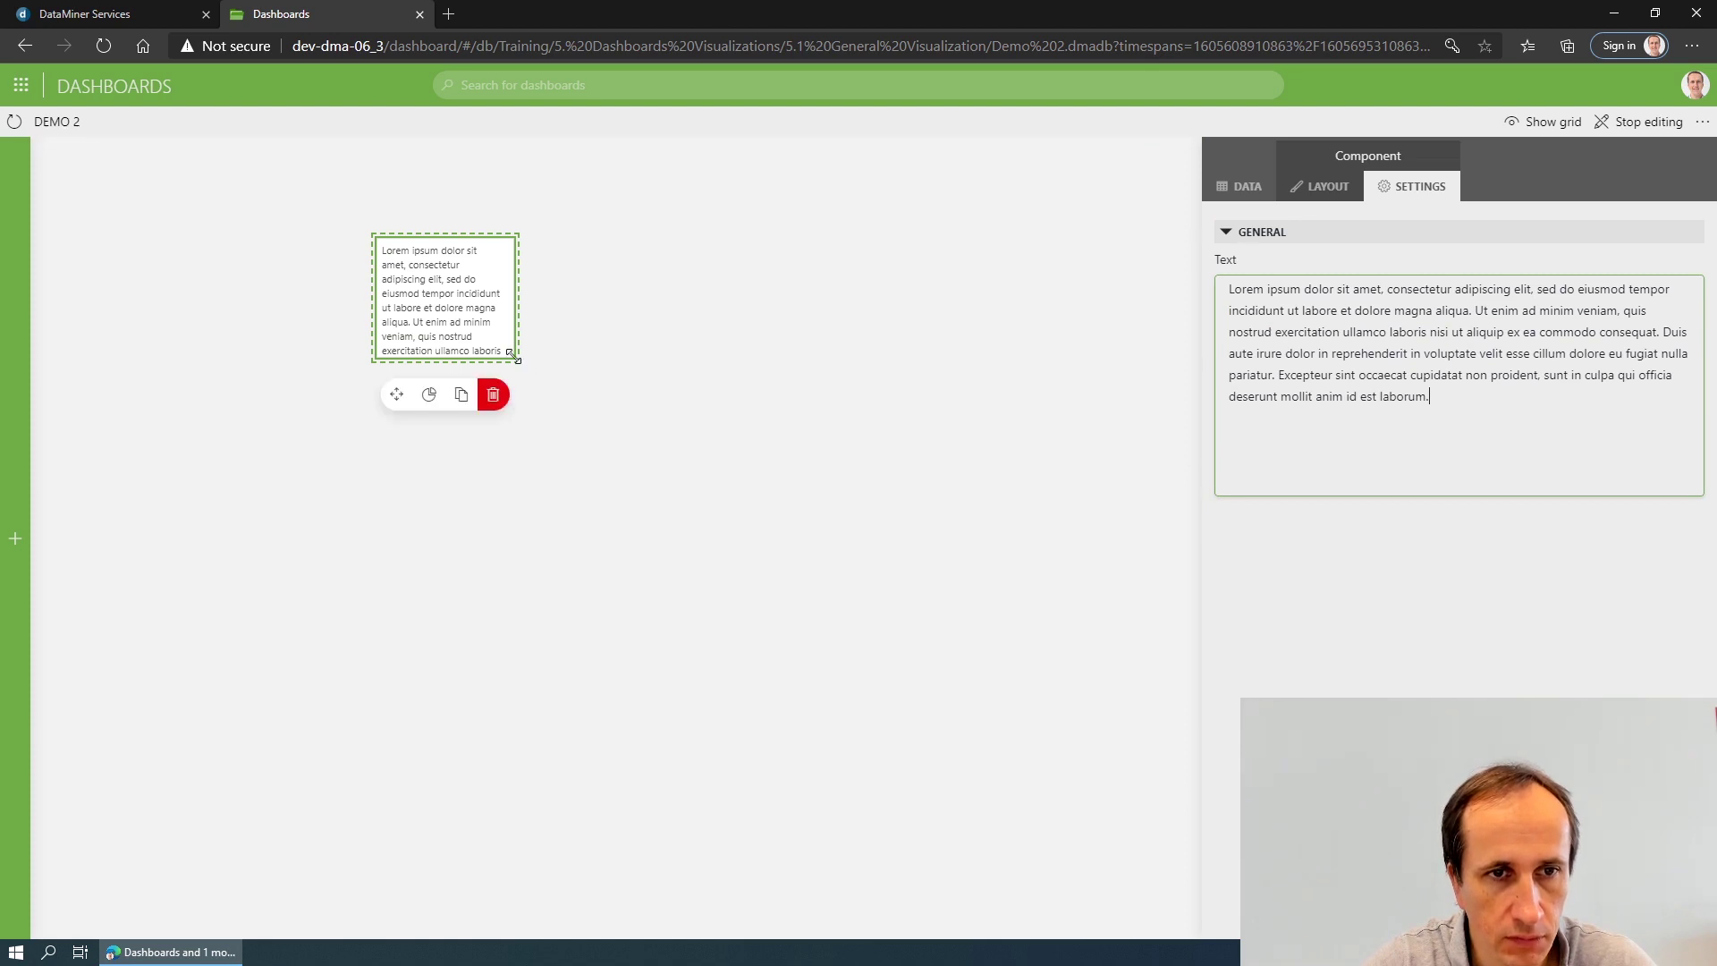
left_click_drag(516, 360, 993, 367)
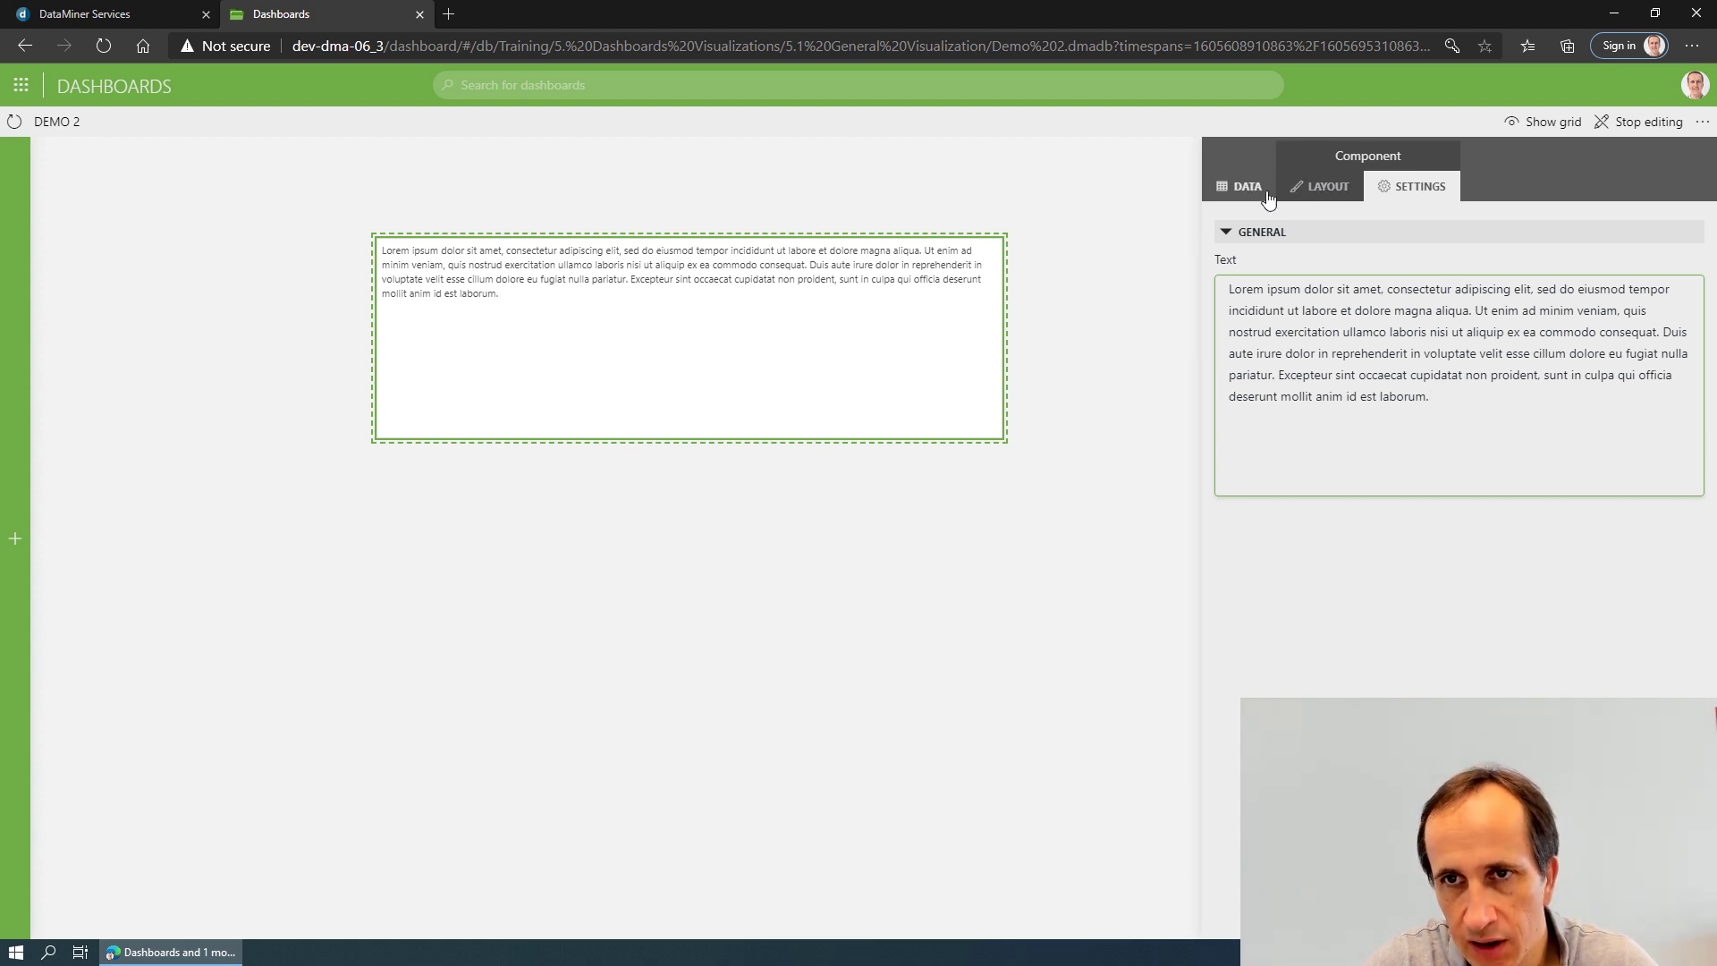
Set the text component's font to Lucida Sans Unicode and its font size to 17.
left_click(1331, 194)
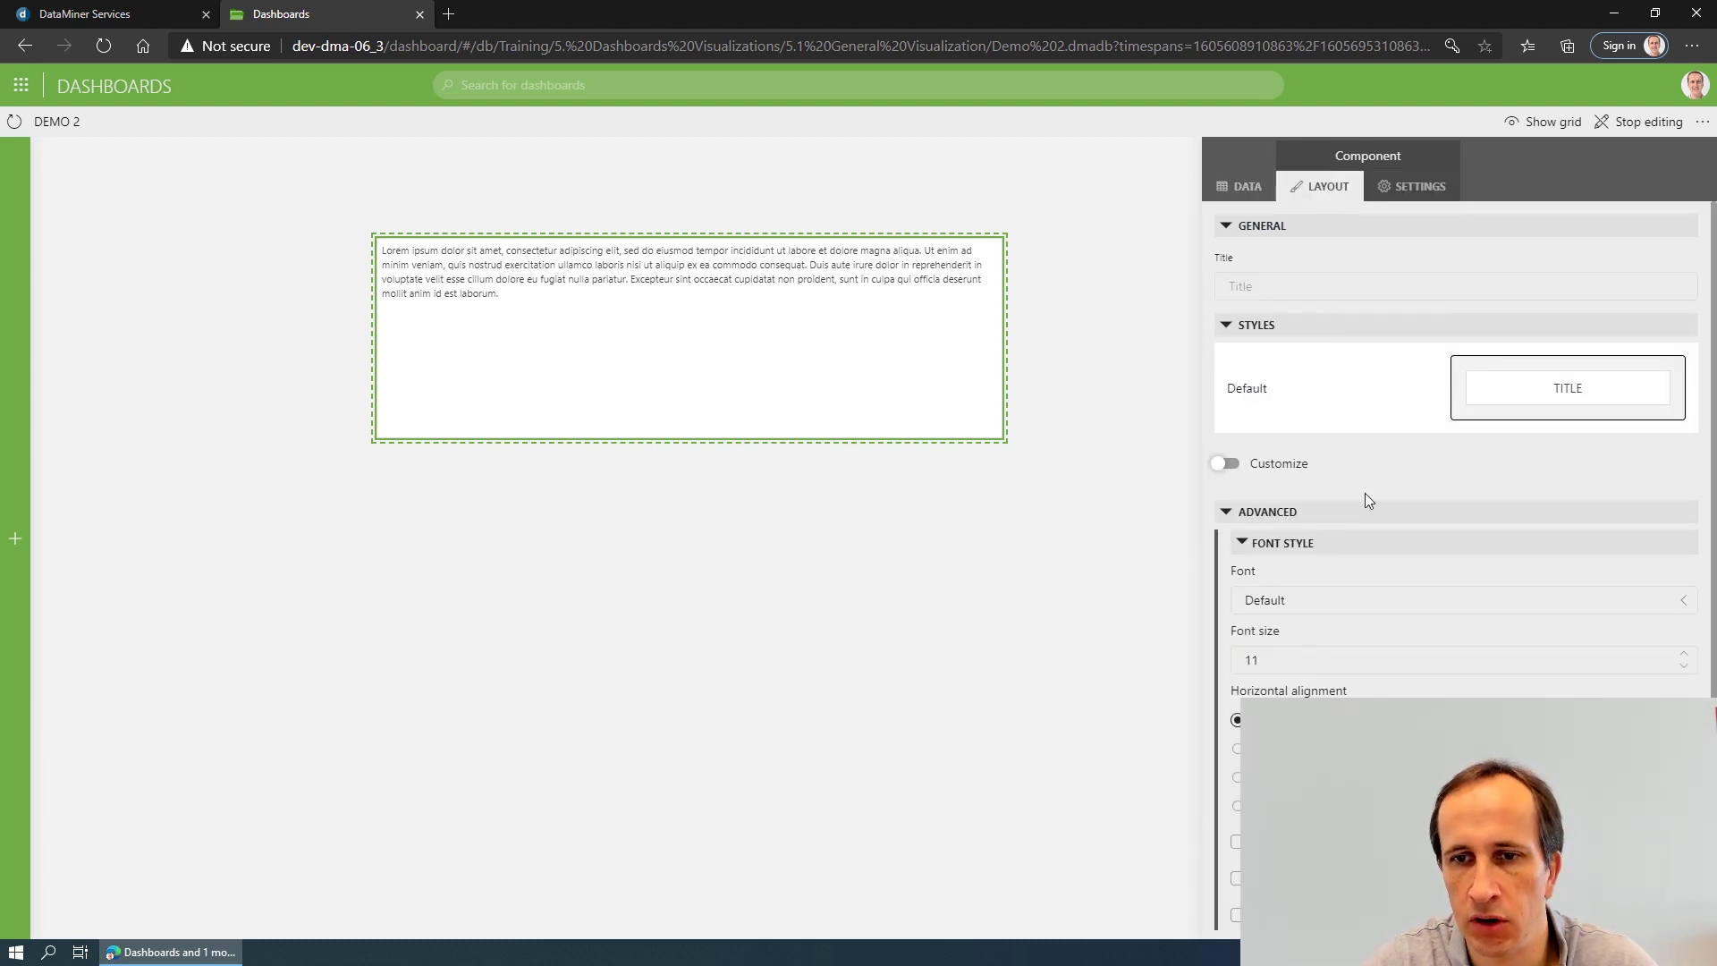
left_click(1228, 225)
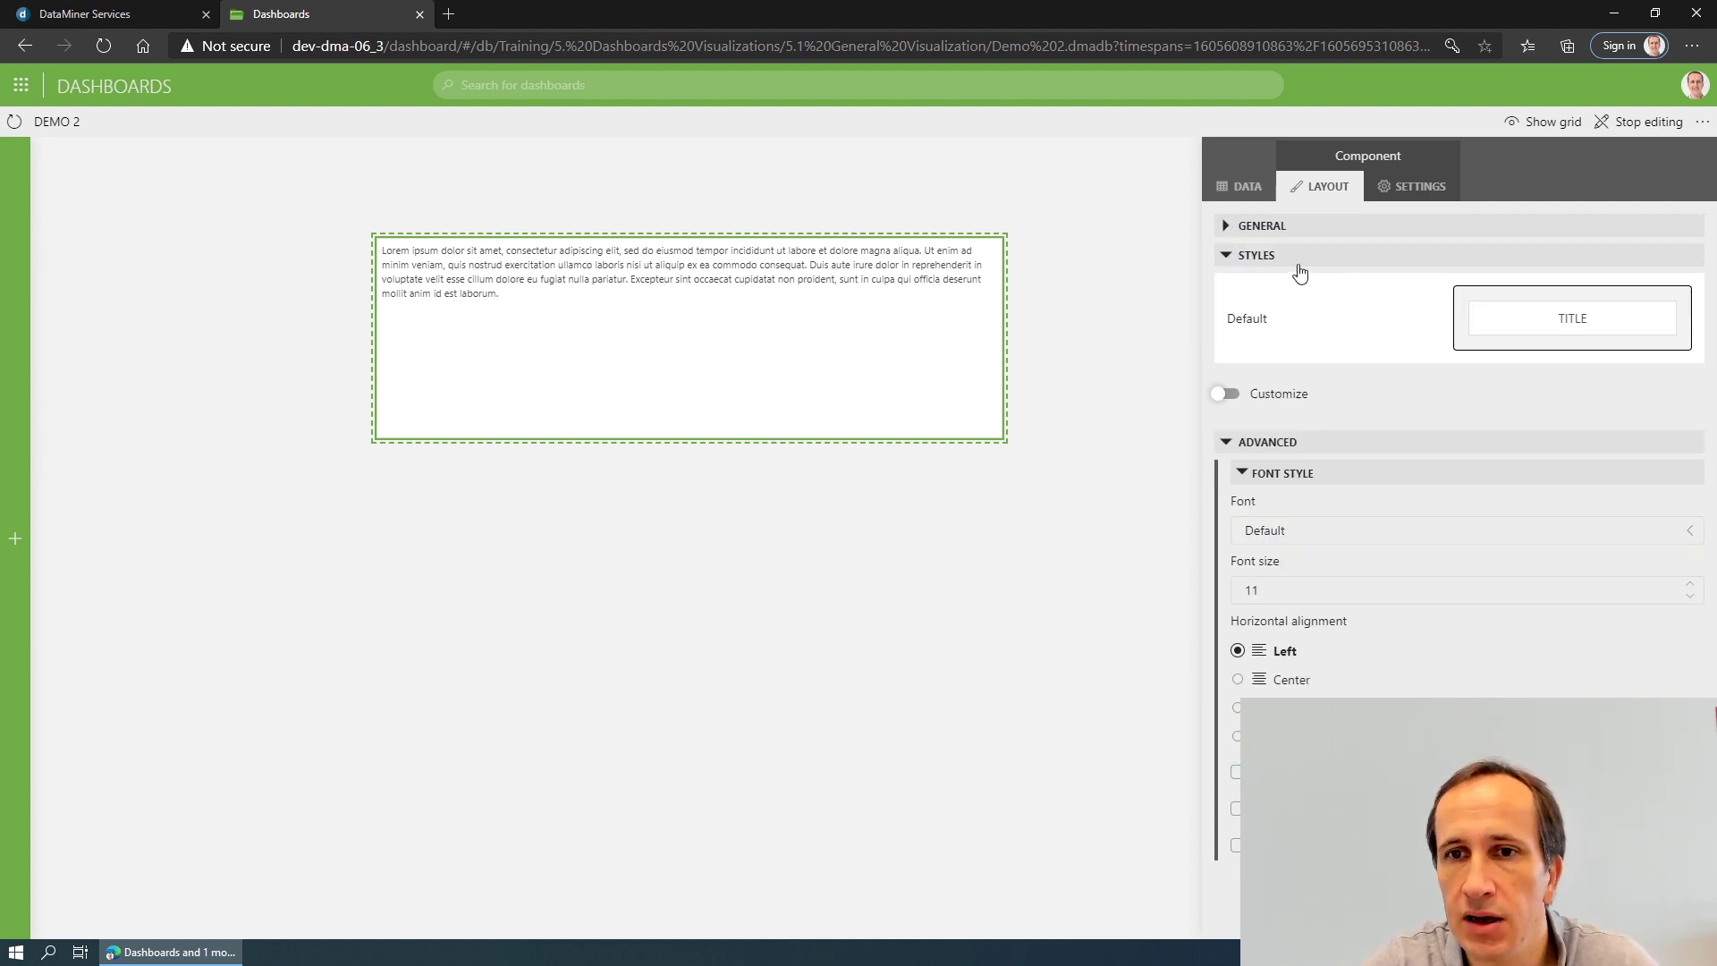
left_click(1228, 256)
left_click(1317, 372)
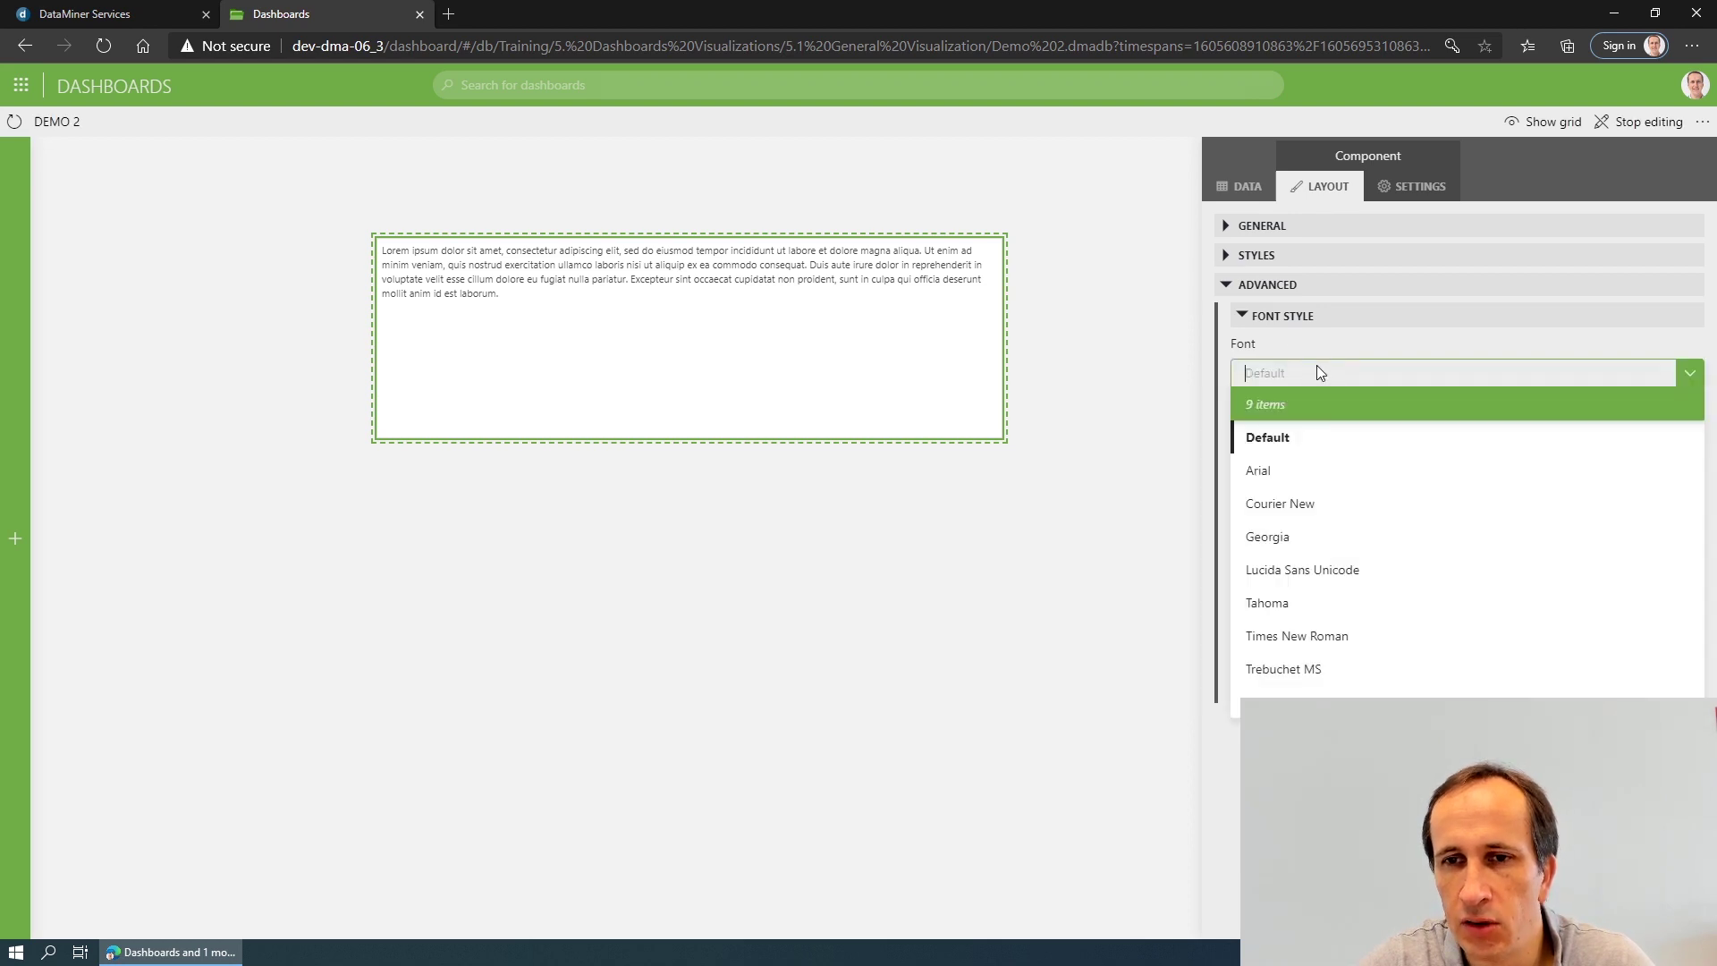
left_click(1322, 471)
left_click(1327, 376)
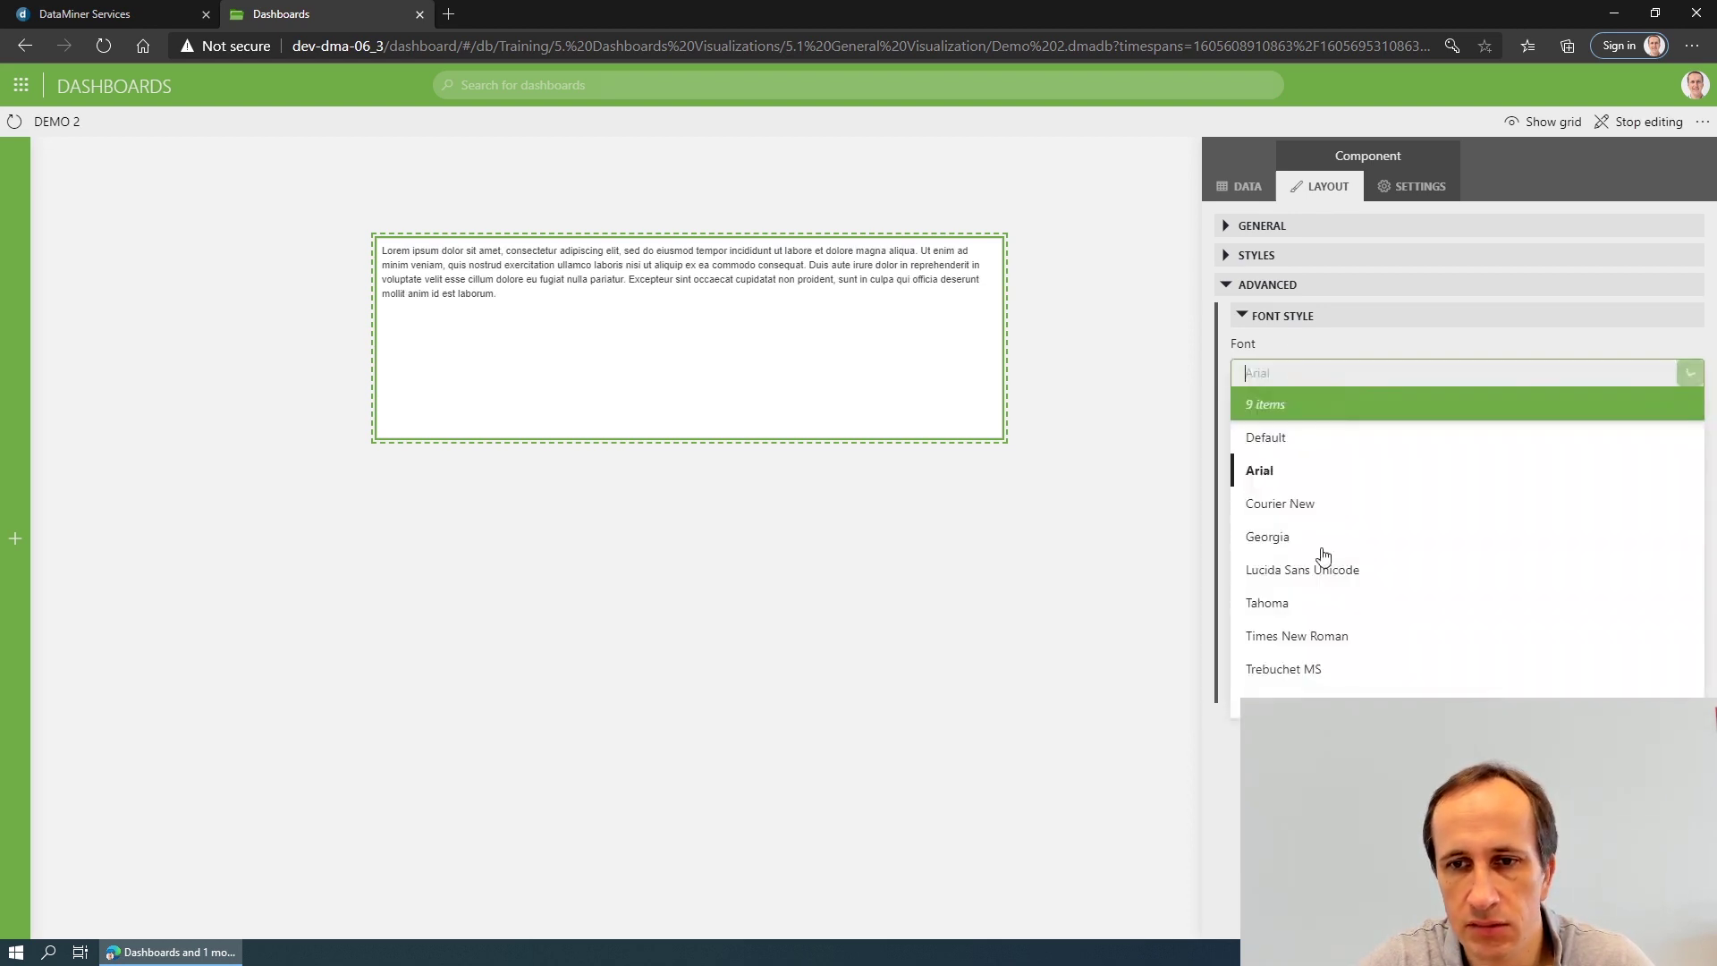
left_click(1324, 567)
left_click(1303, 430)
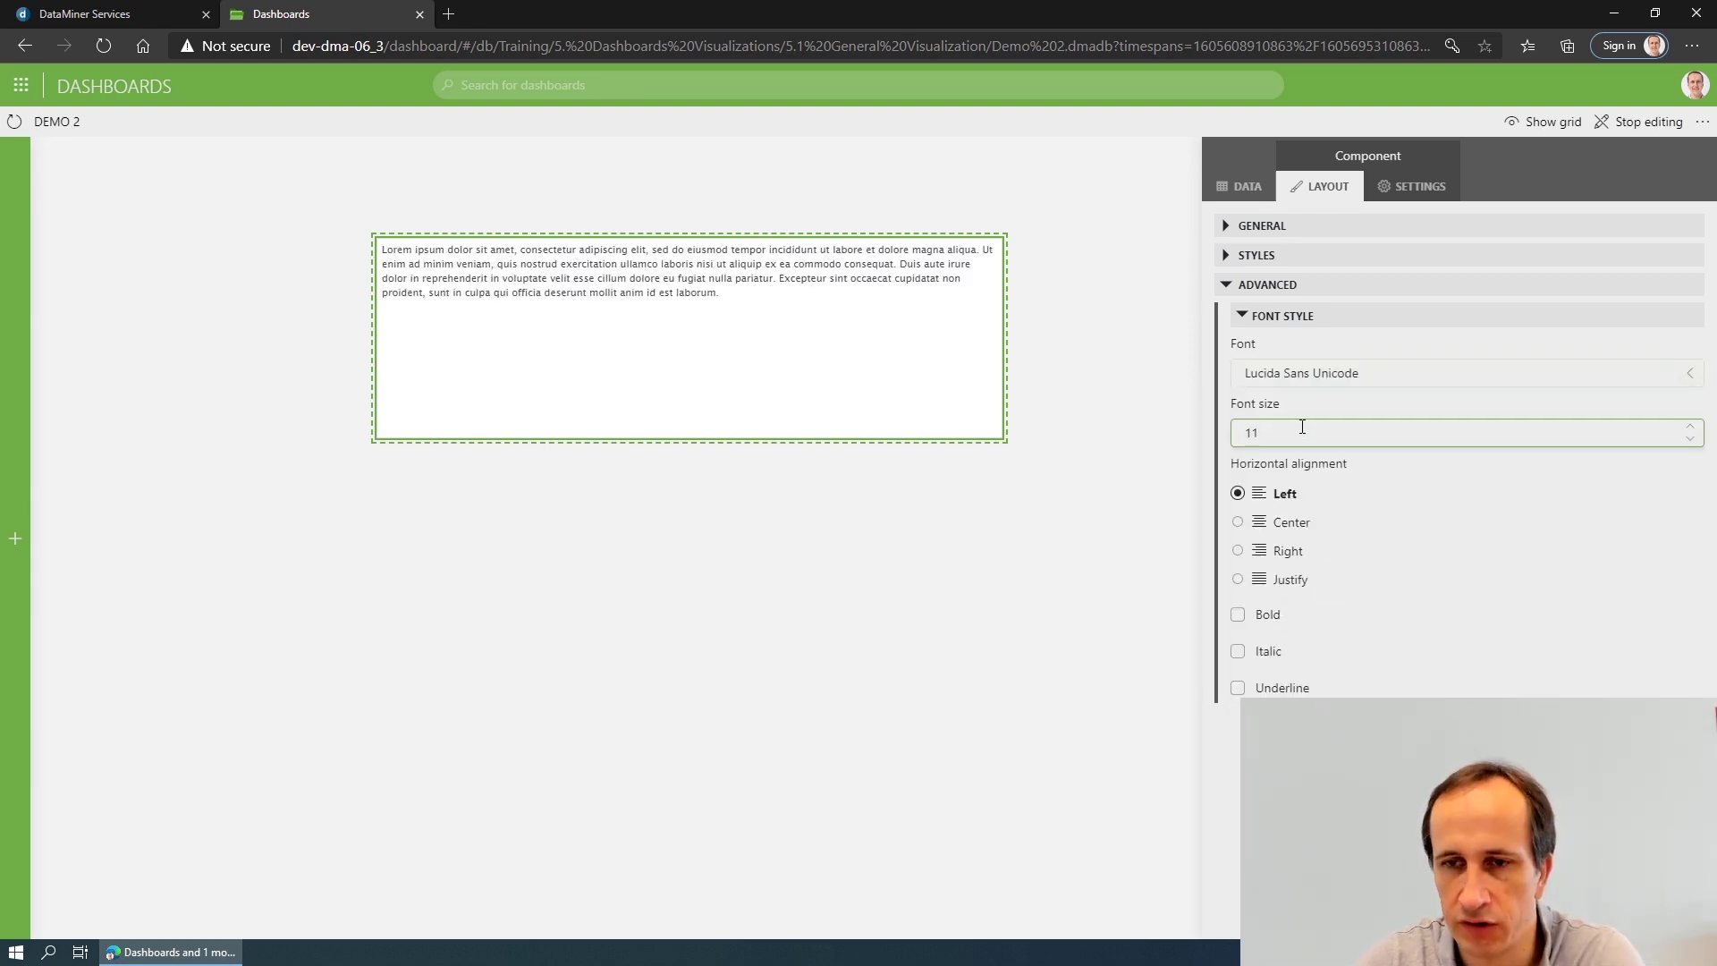
scroll(1303, 426, "up", 2)
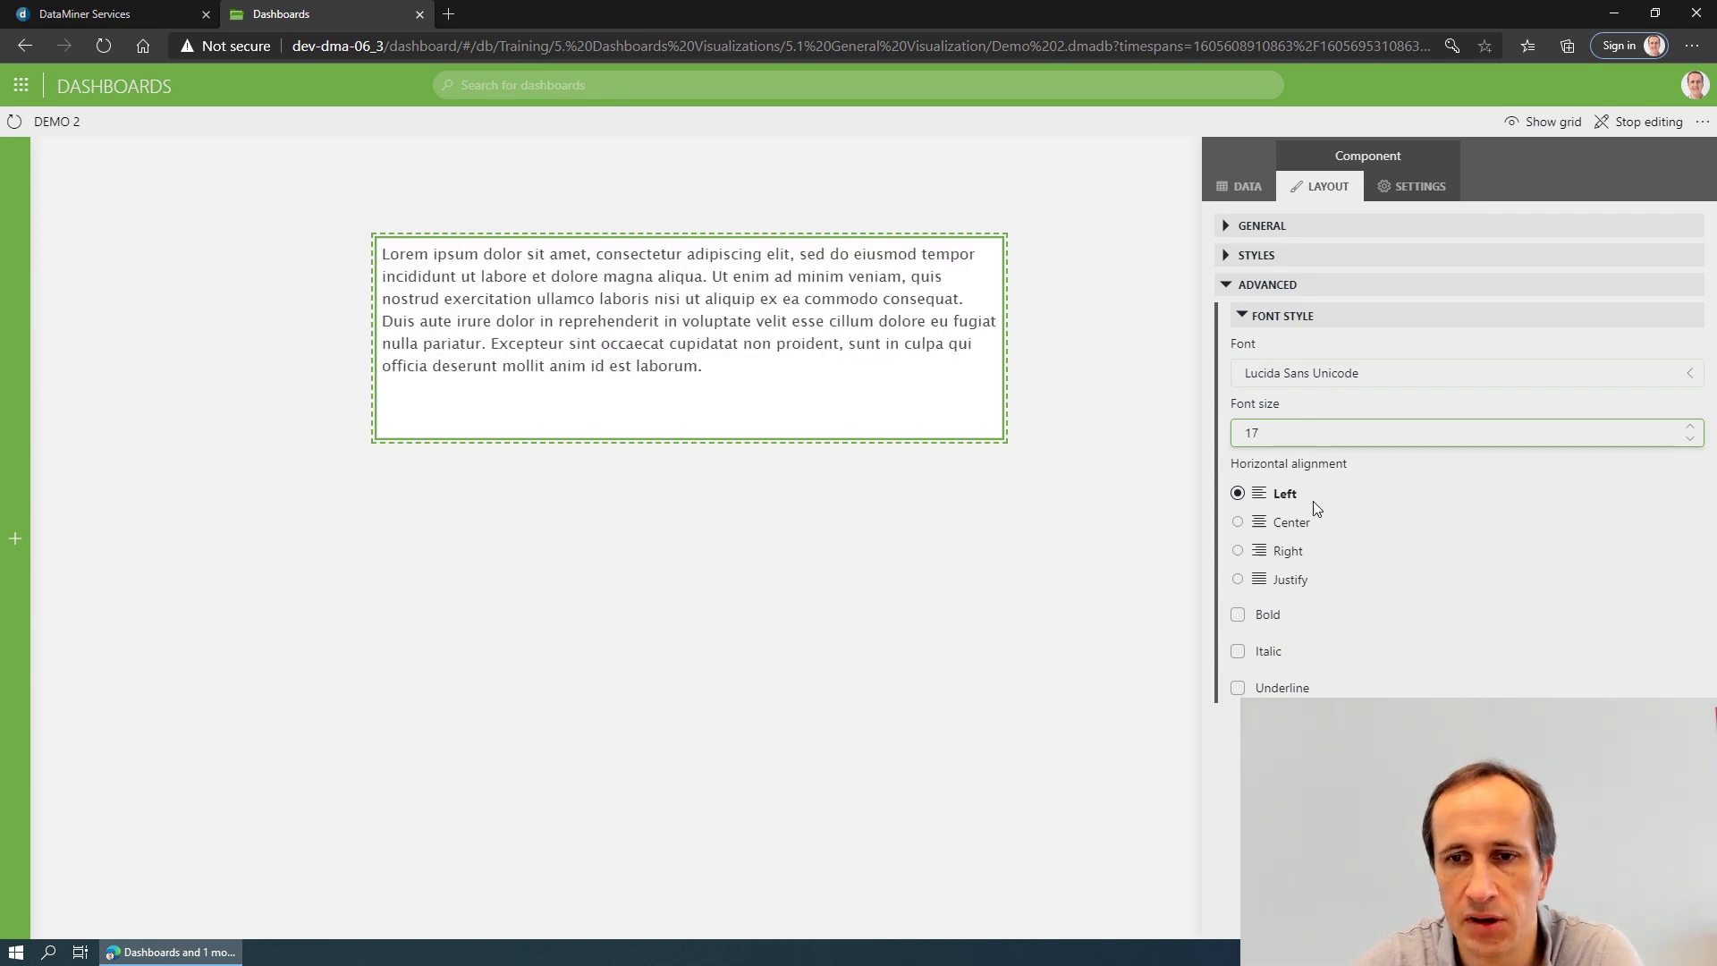
Try the center and right alignments, set the text to Justify, make it bold and try the underline style.
left_click(1302, 523)
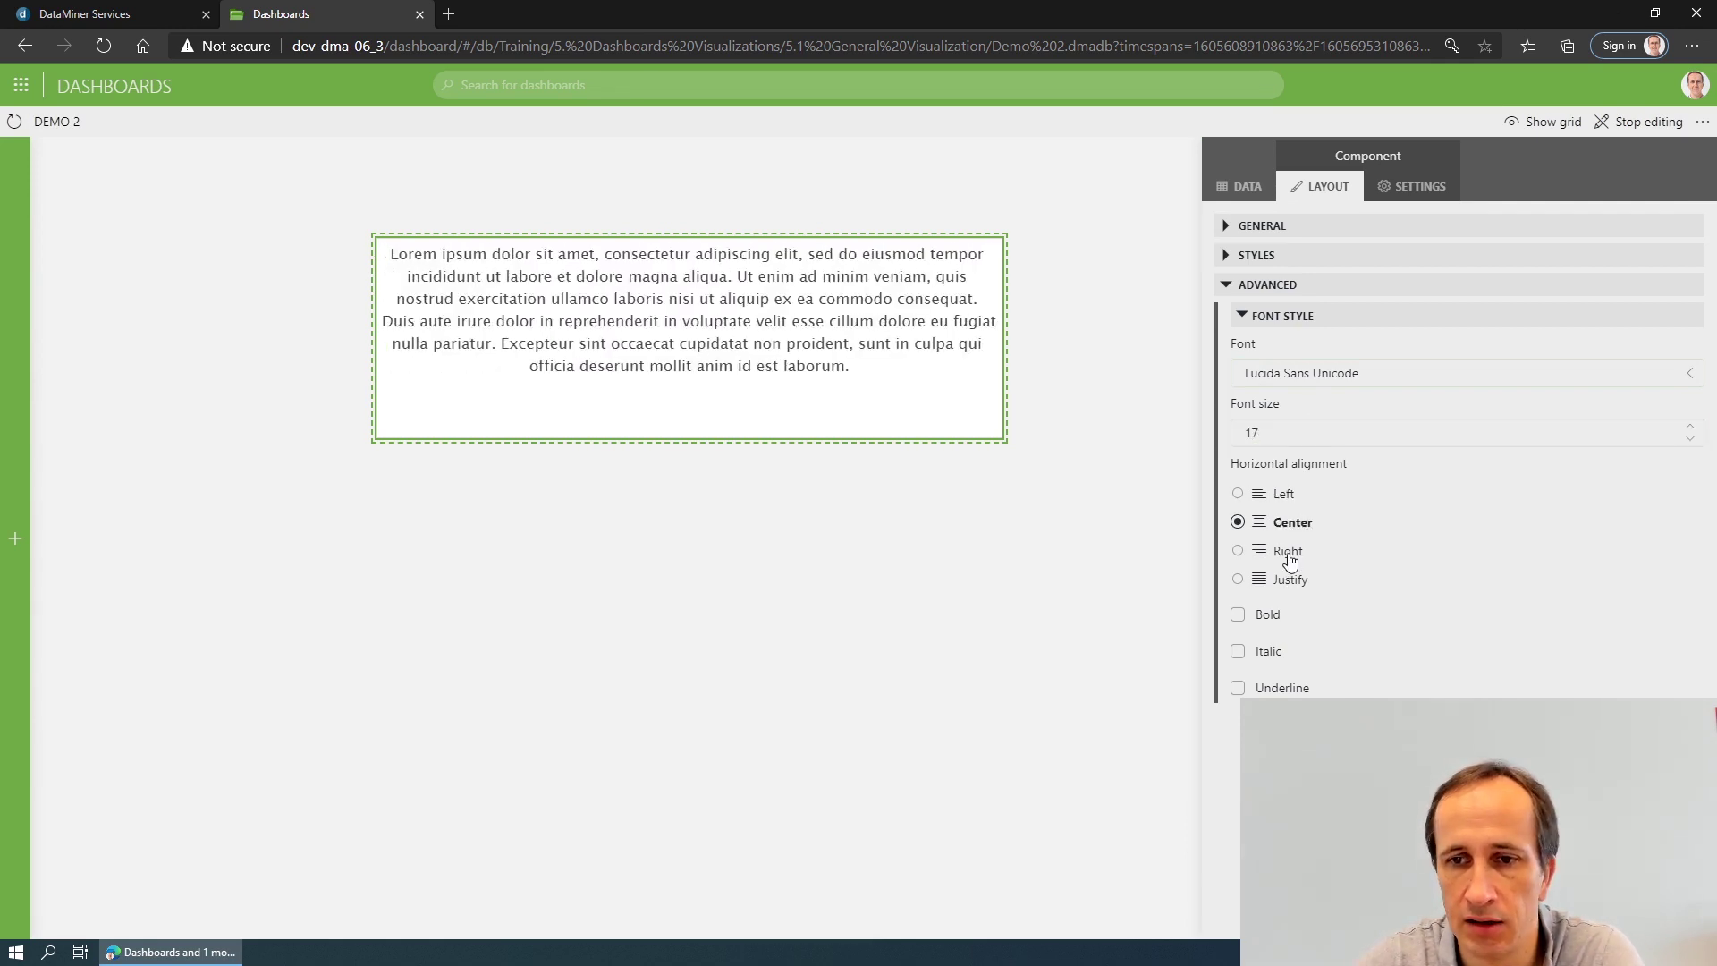
left_click(1290, 554)
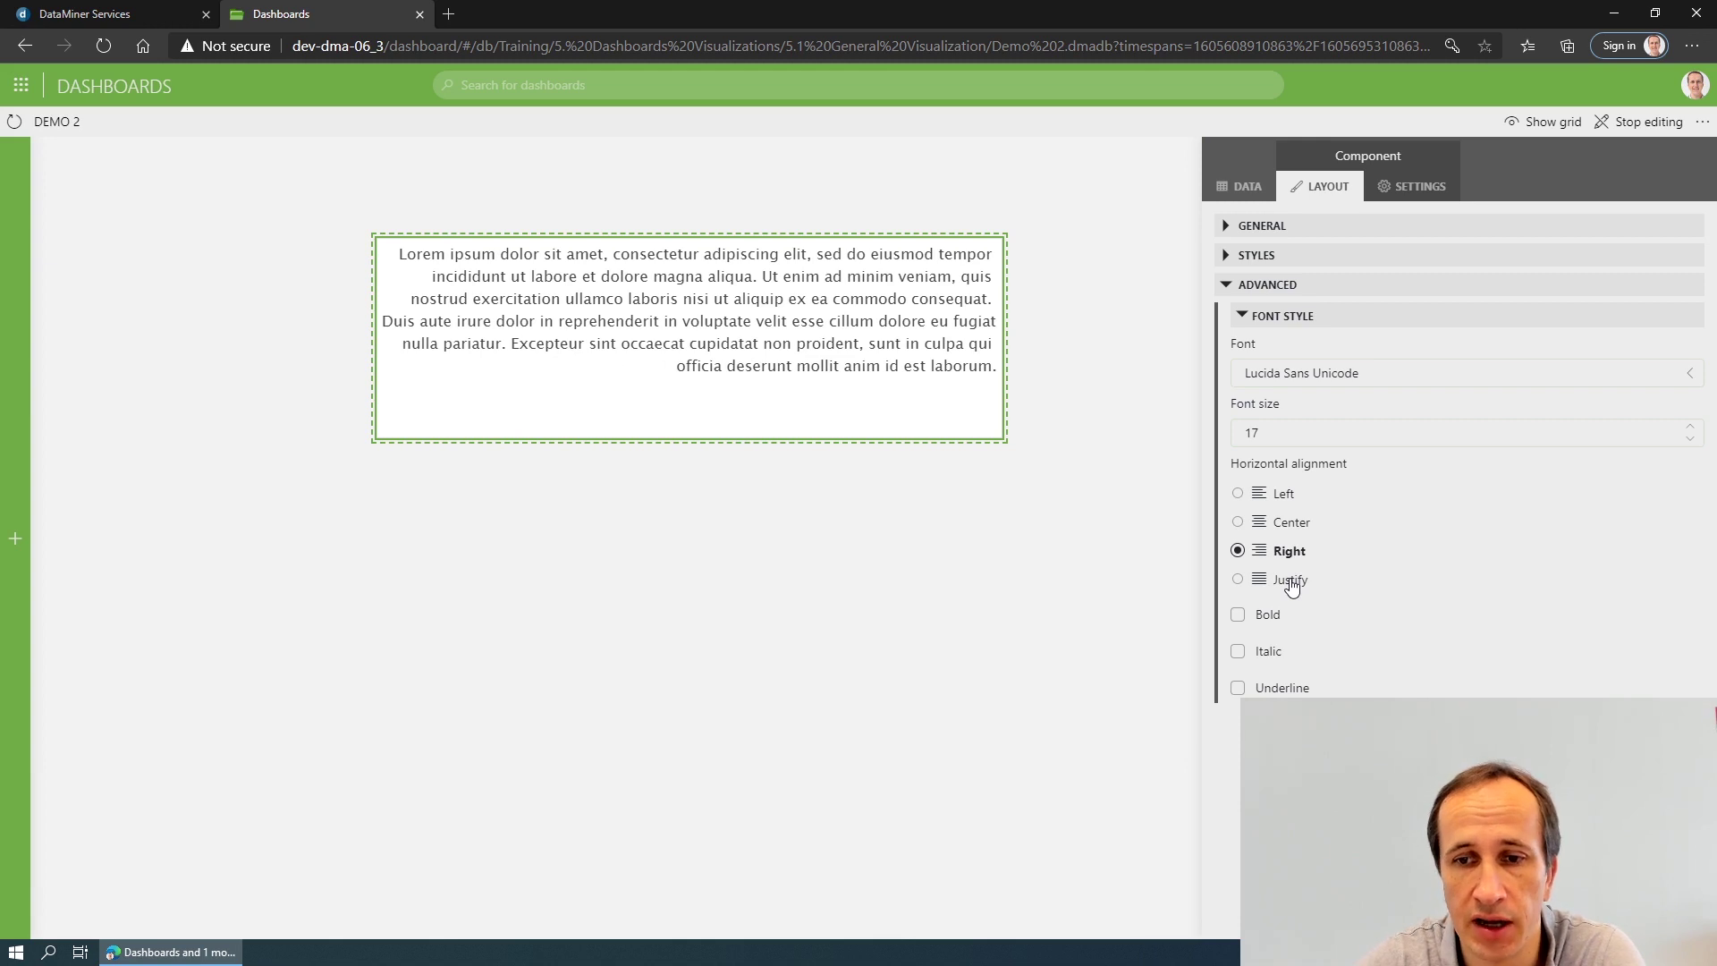
left_click(1292, 584)
left_click(1265, 614)
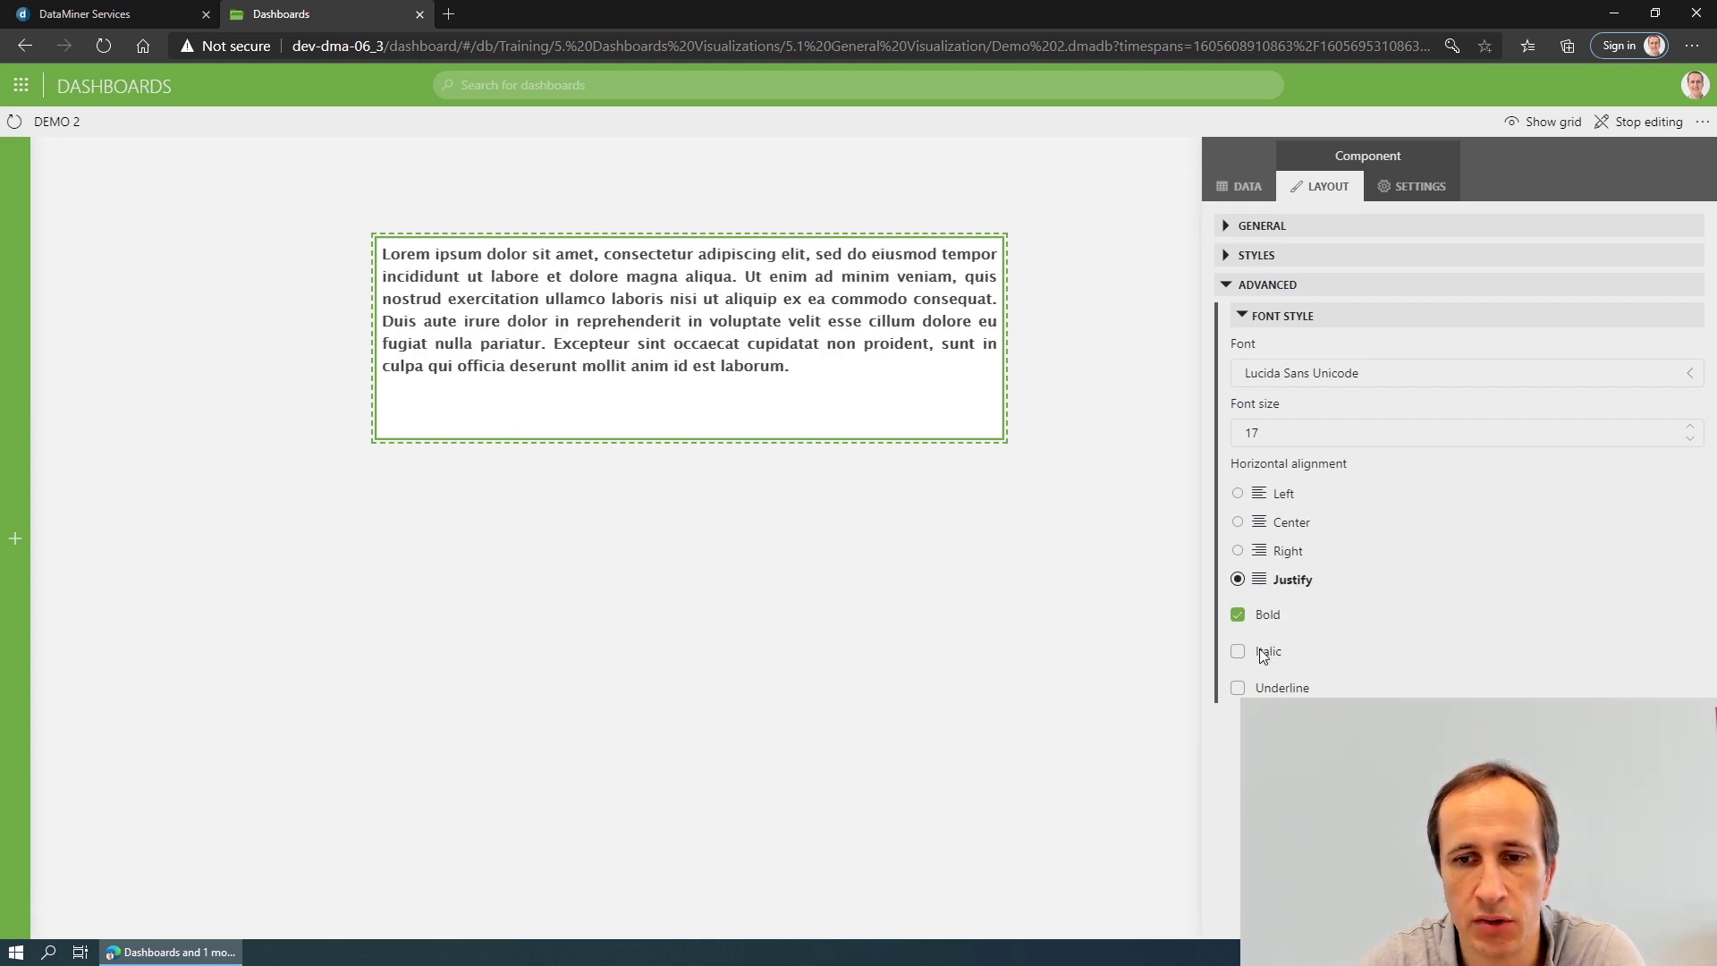
left_click(1269, 677)
left_click(1277, 690)
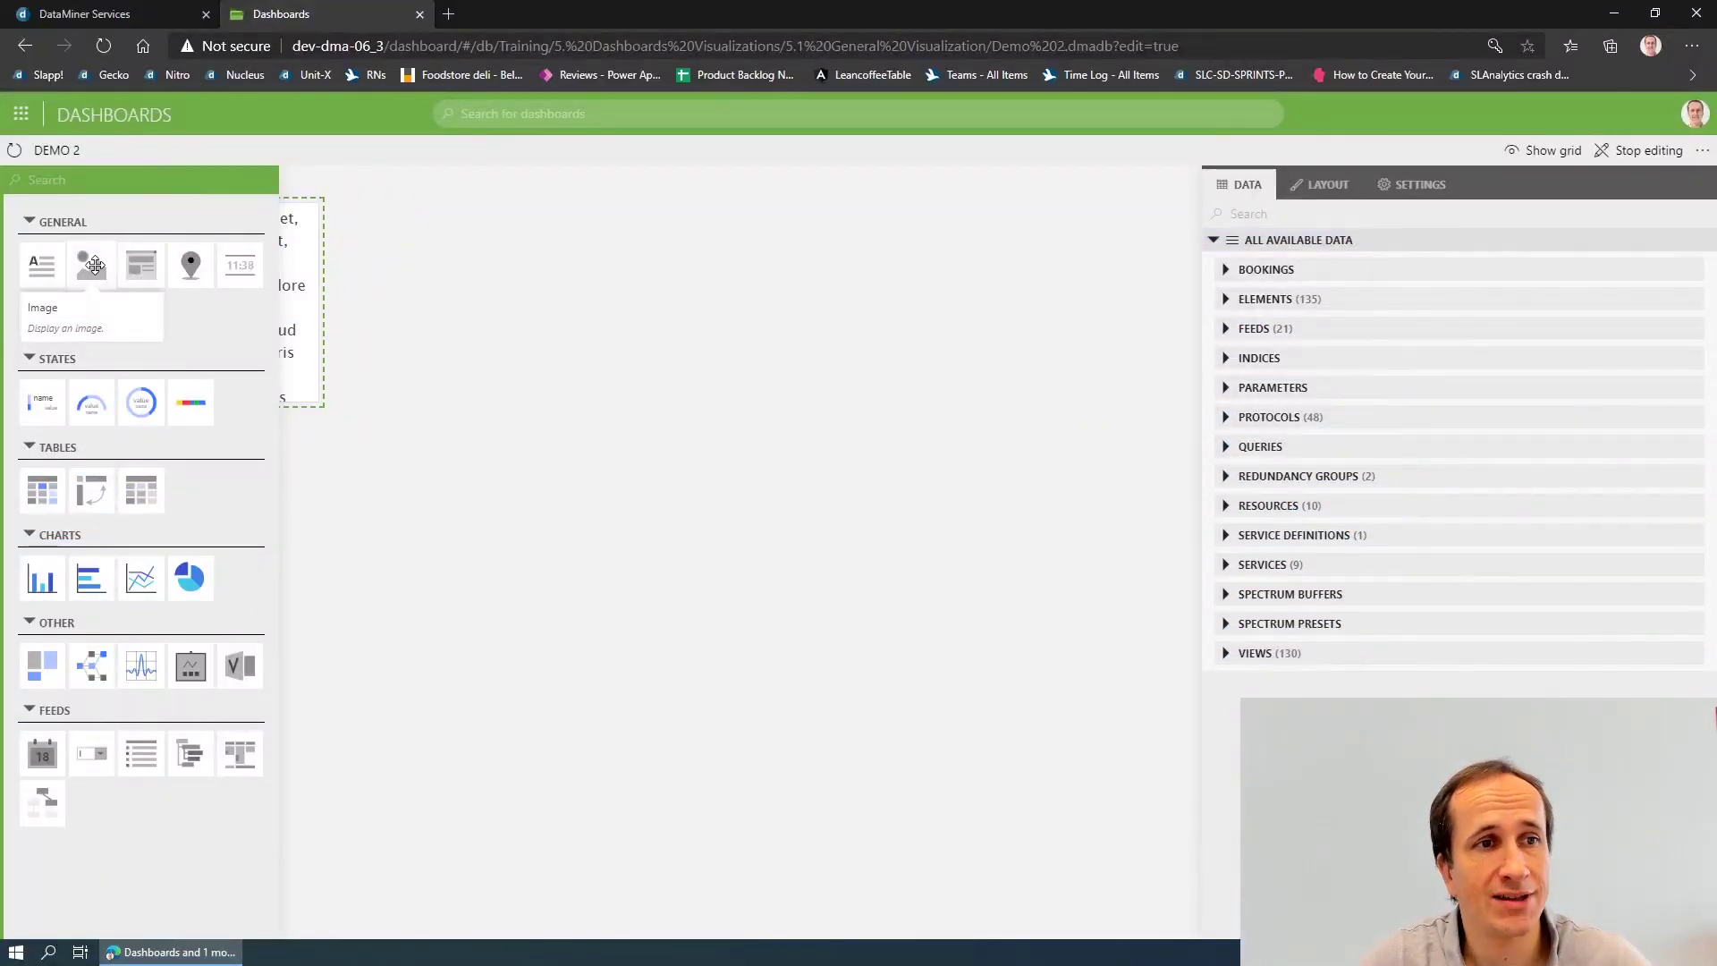
Add an Image component beside the text block and set its image to skyline.png after trying dataminer.png.
left_click_drag(94, 265, 494, 241)
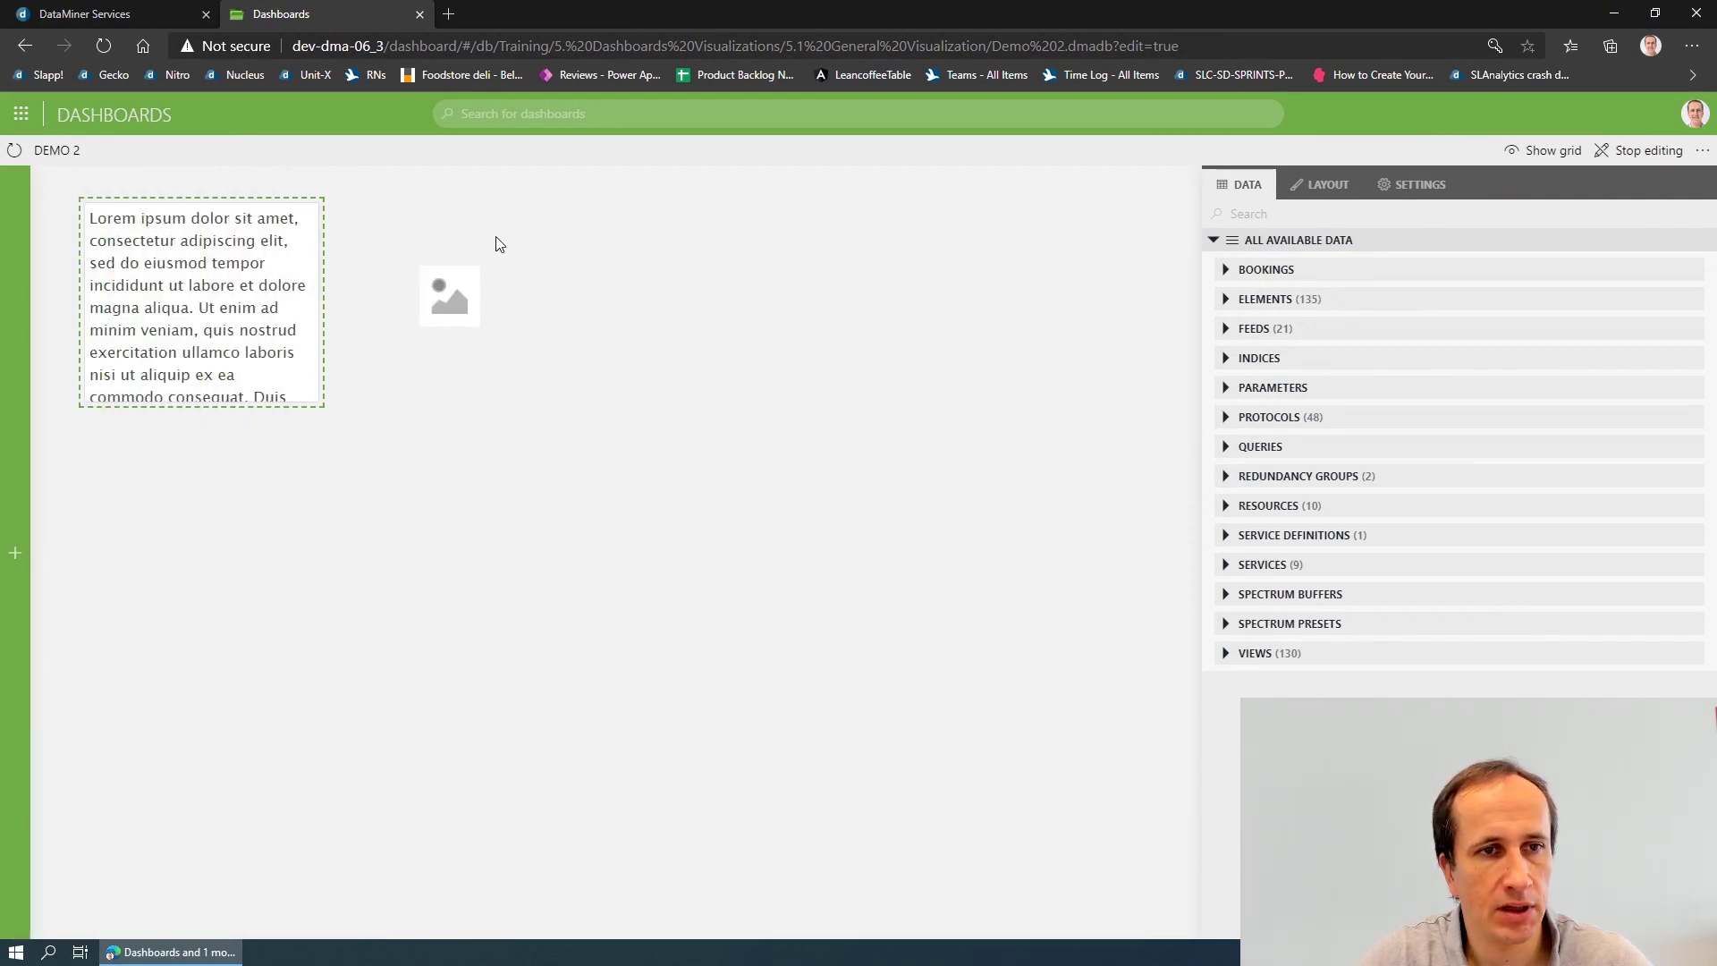
left_click(536, 231)
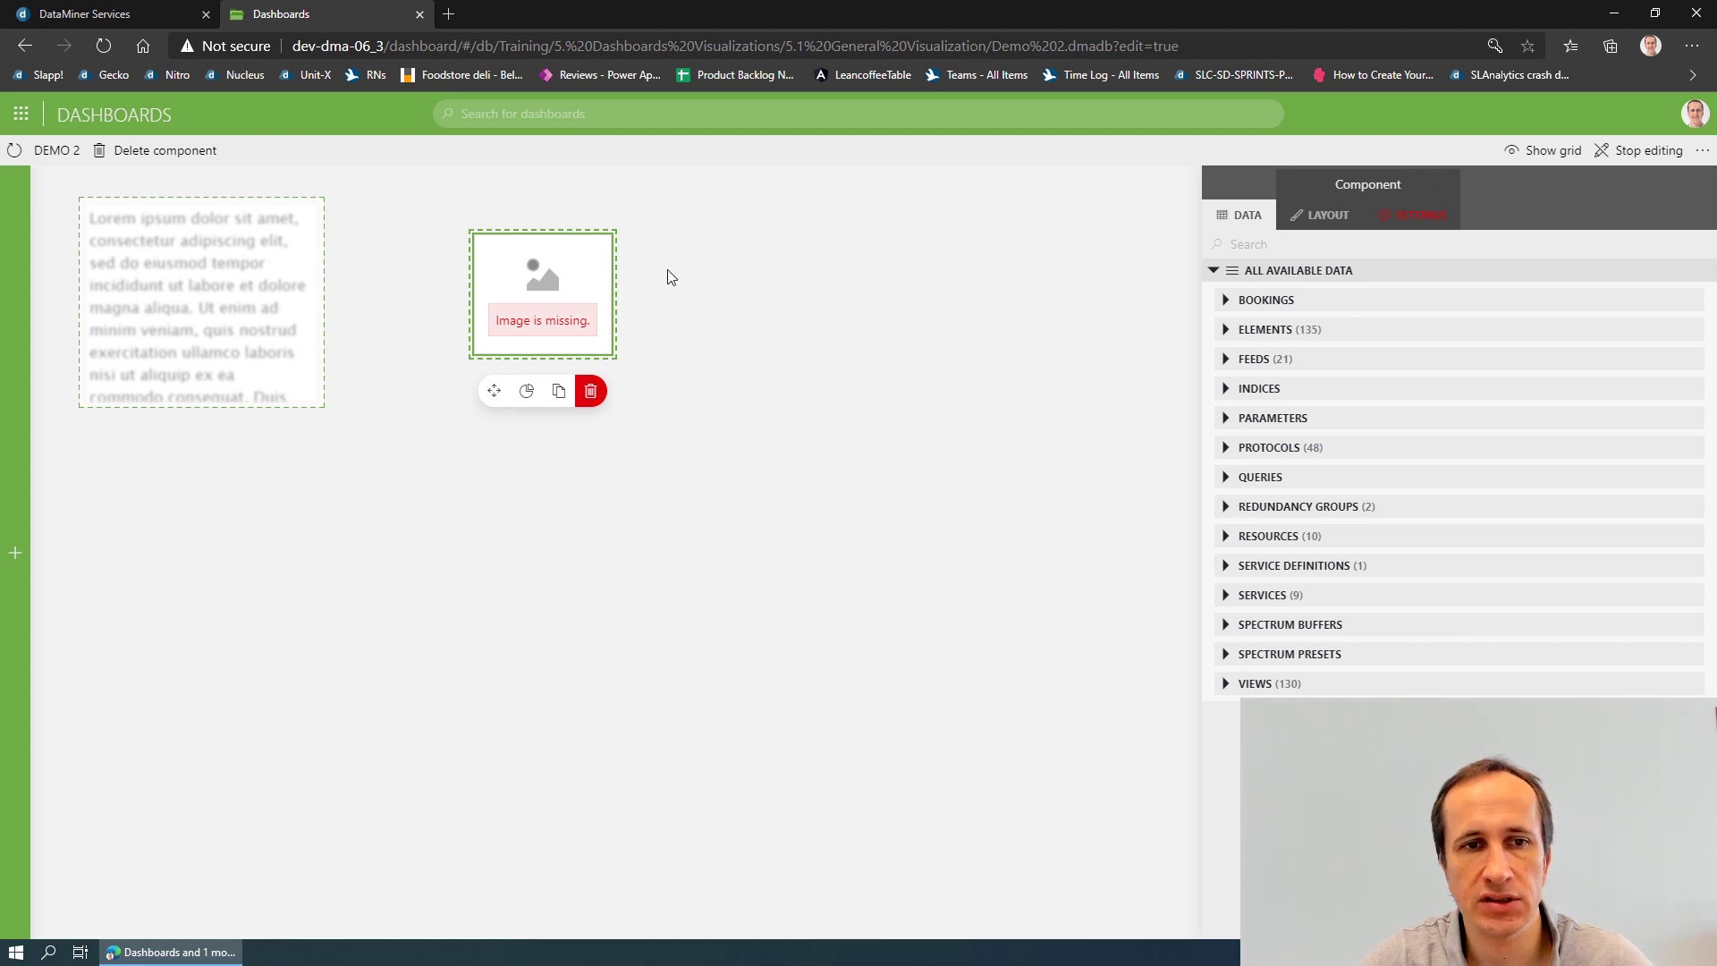
left_click(1422, 224)
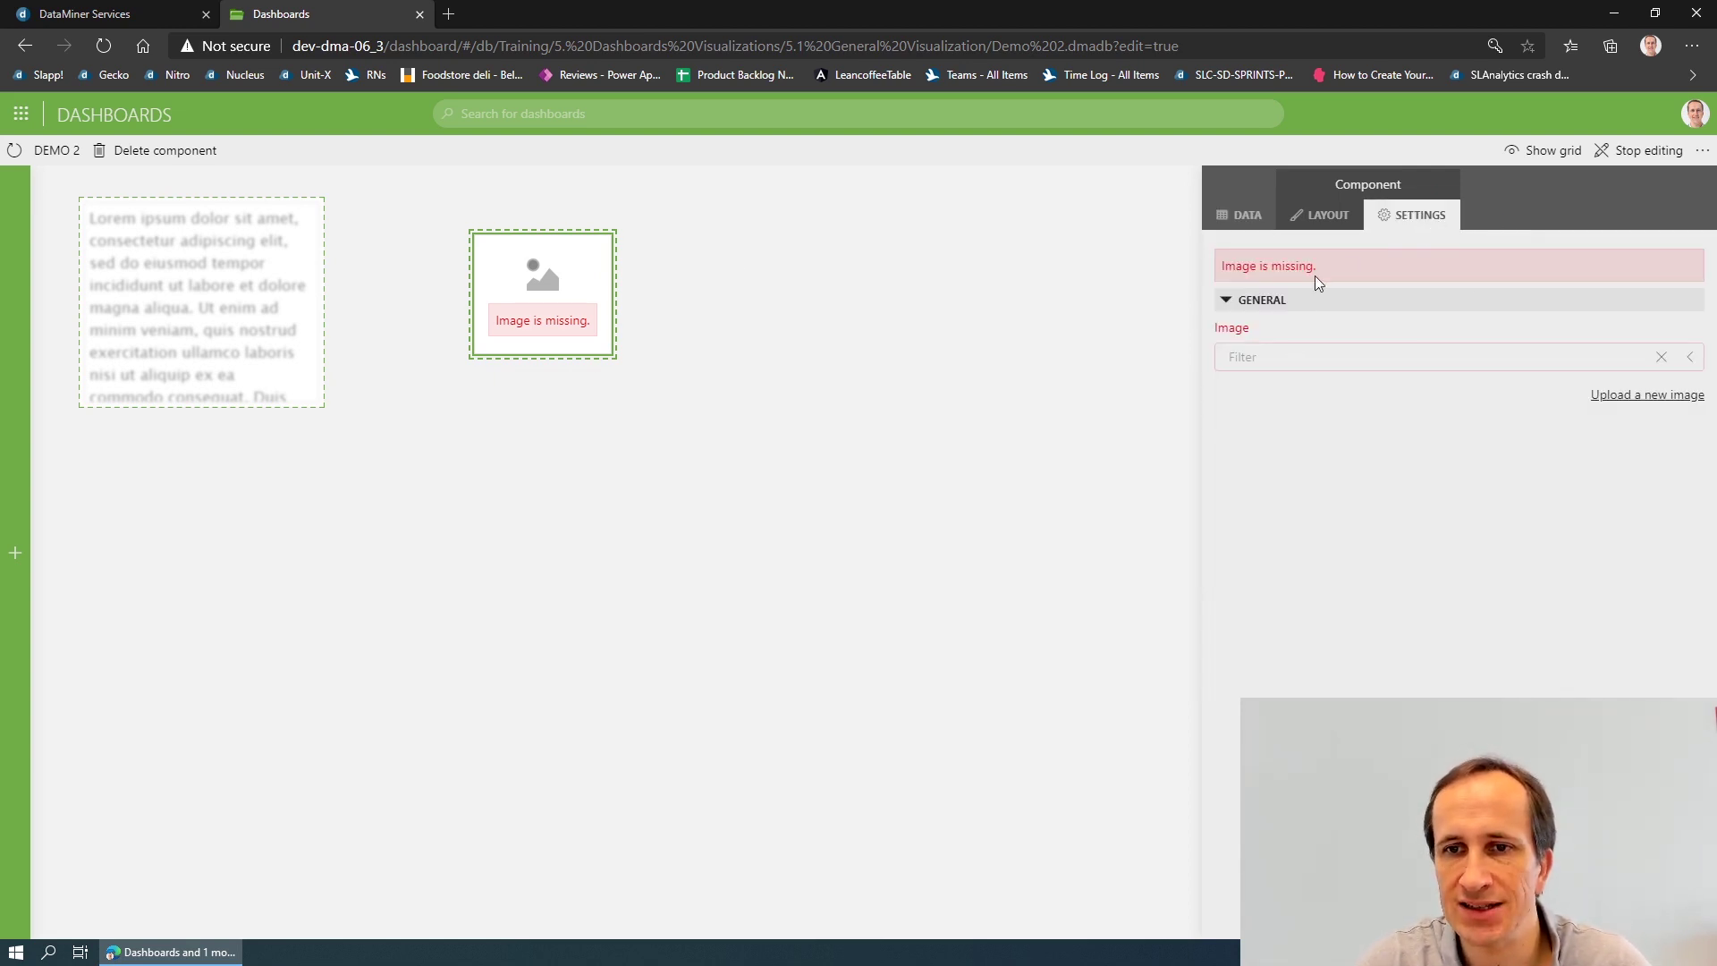
left_click(1307, 358)
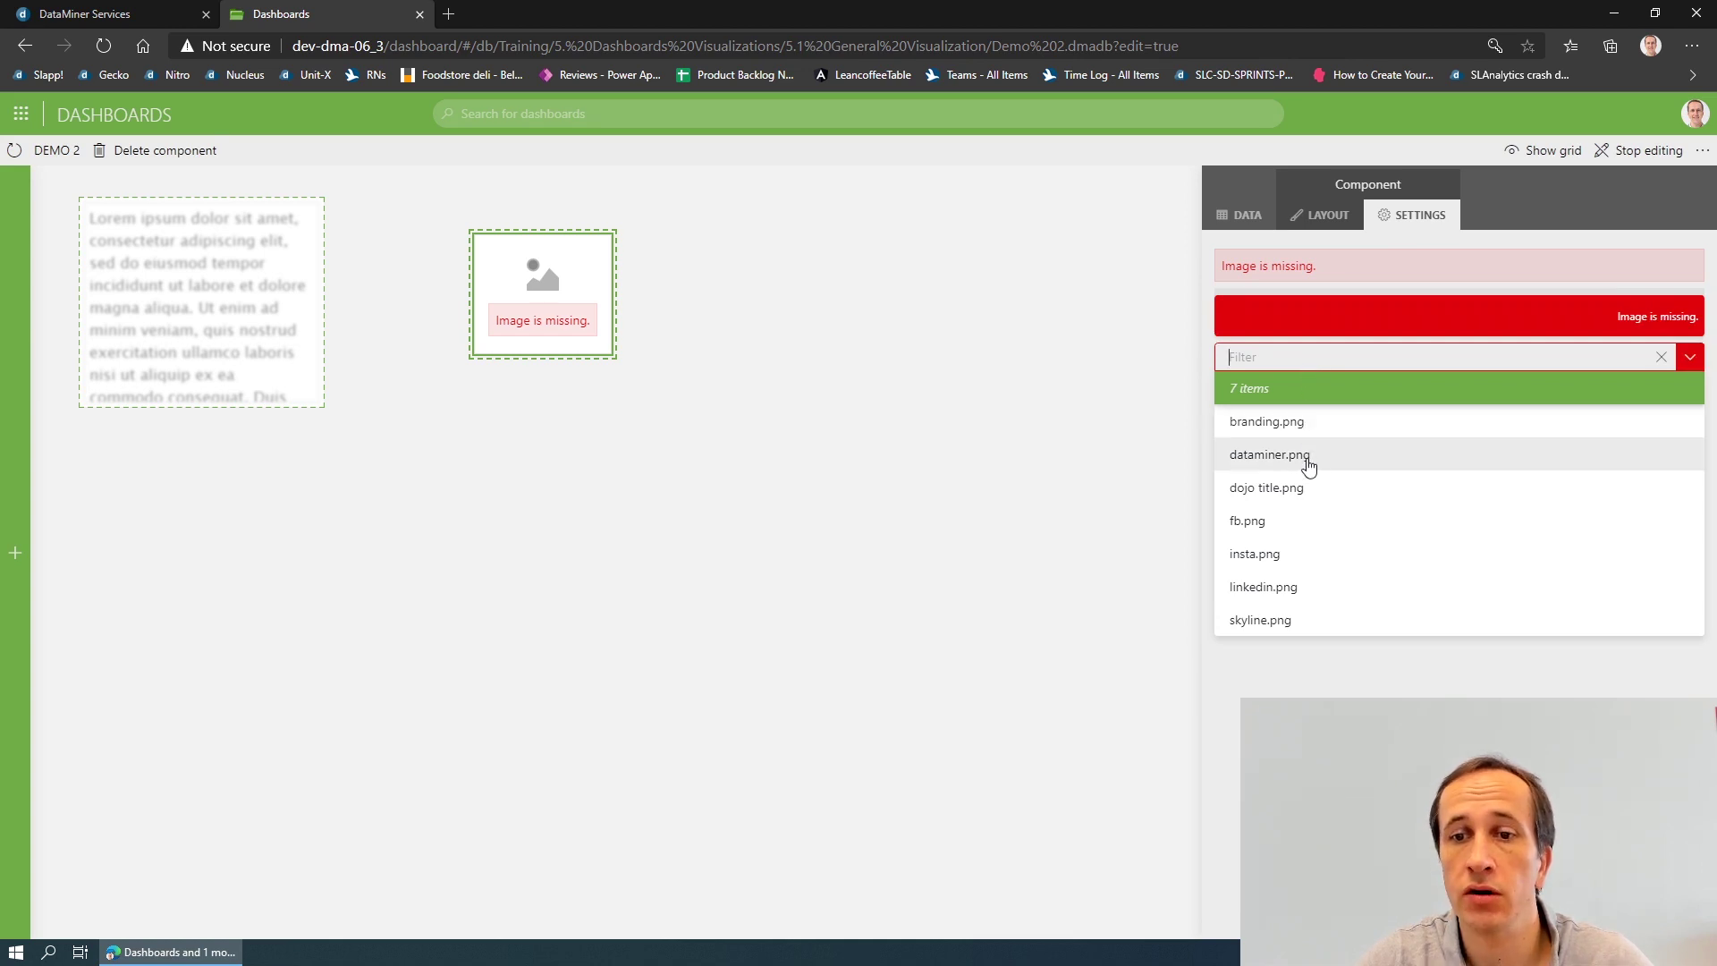
left_click(1307, 460)
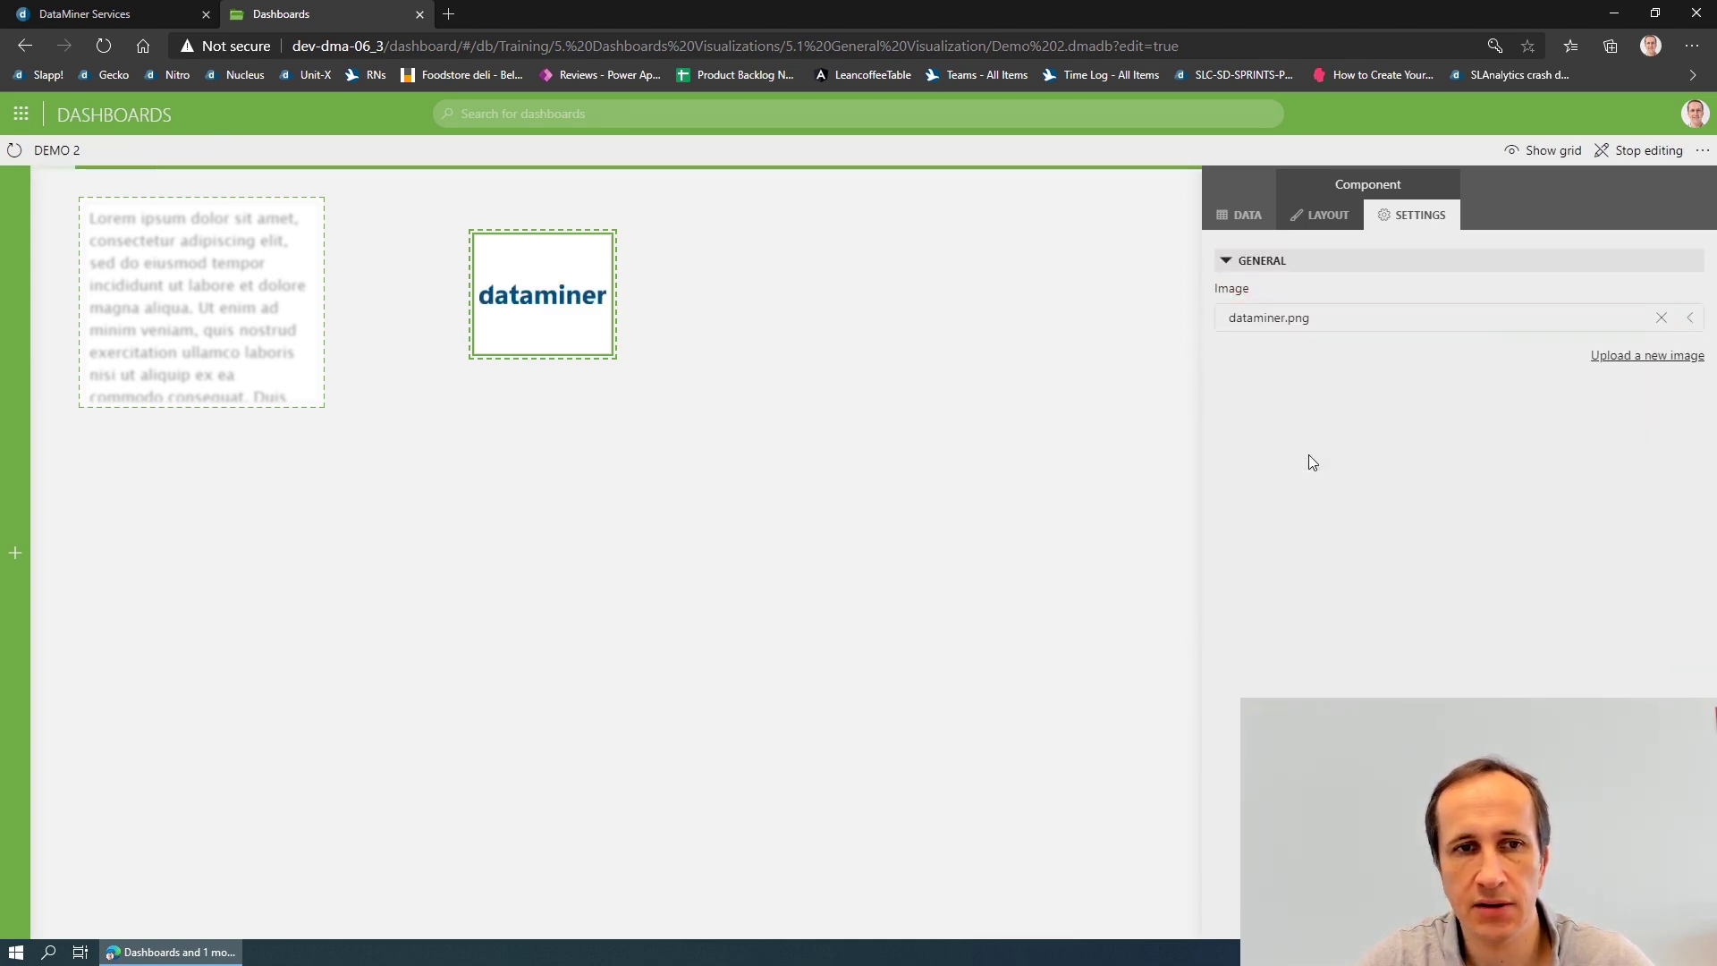
left_click(1346, 322)
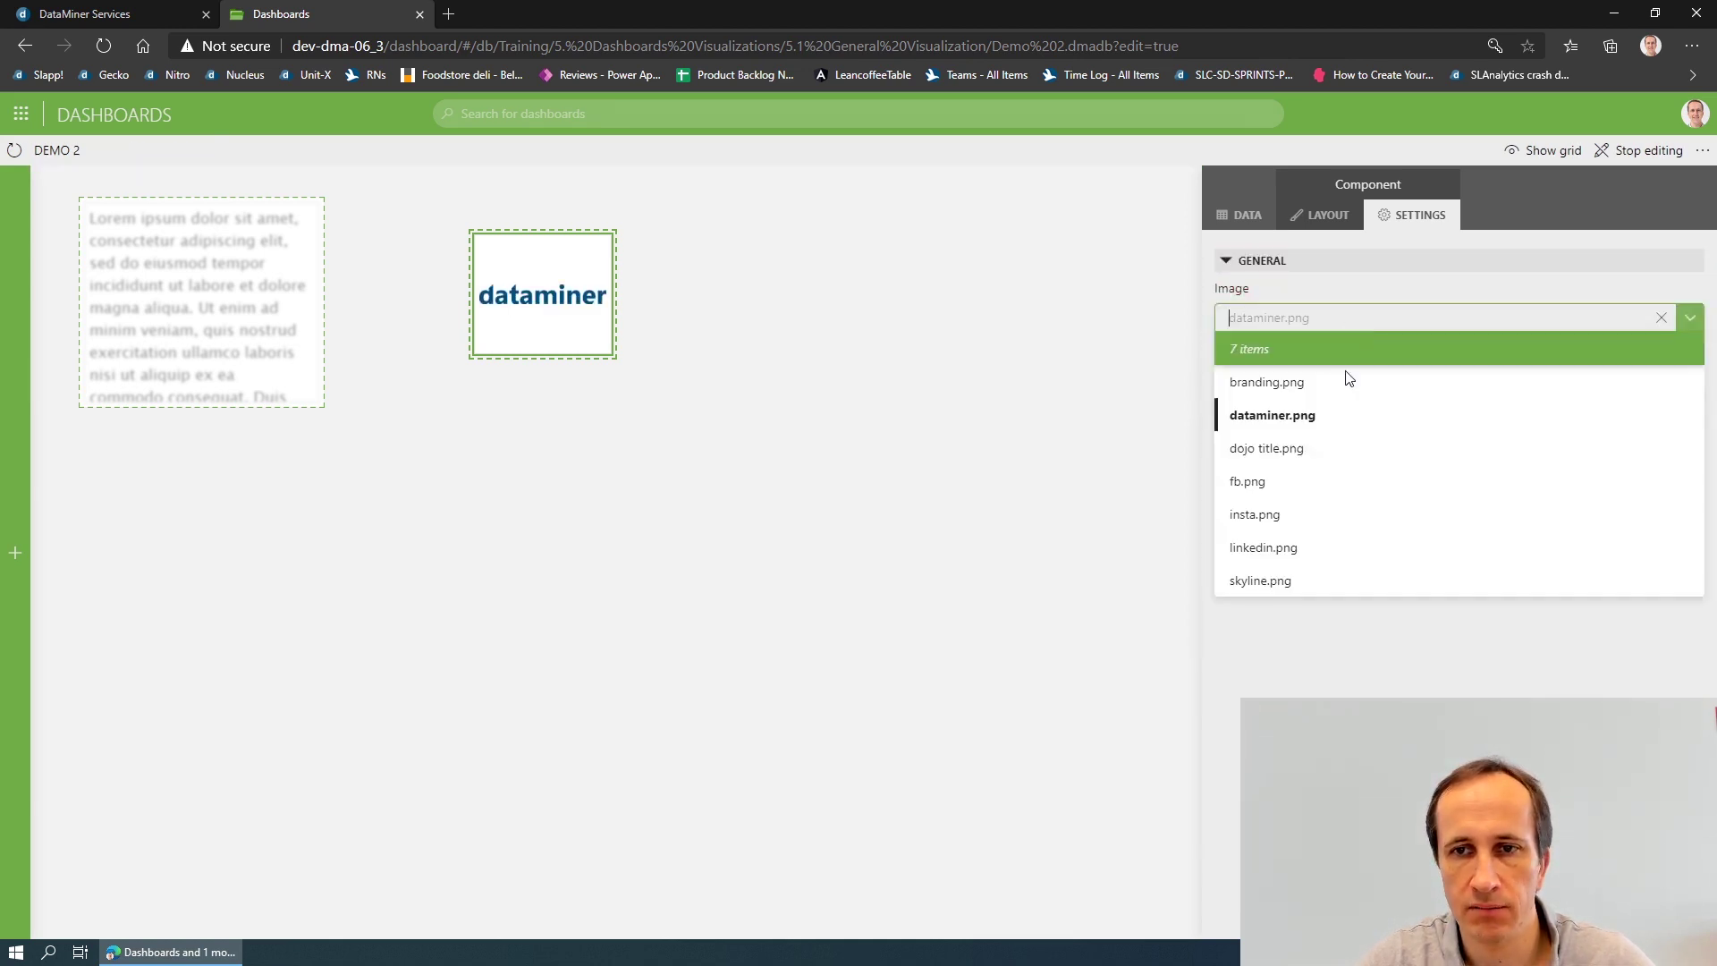
left_click(1335, 582)
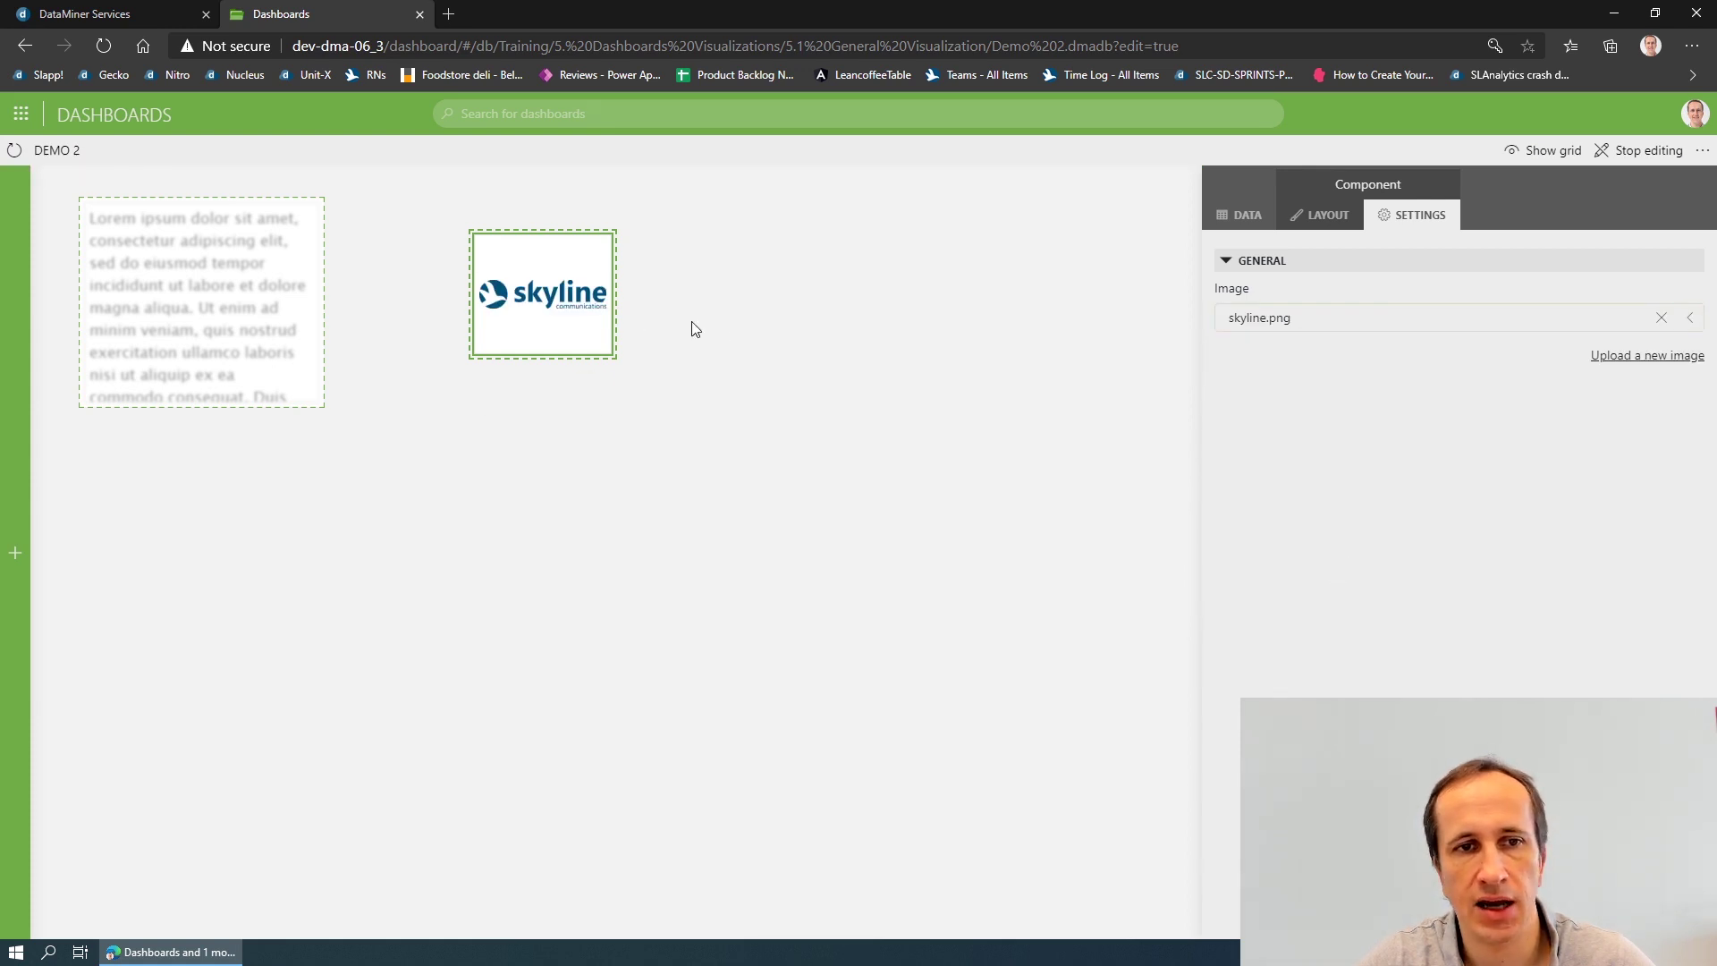
left_click(1671, 357)
left_click(1315, 393)
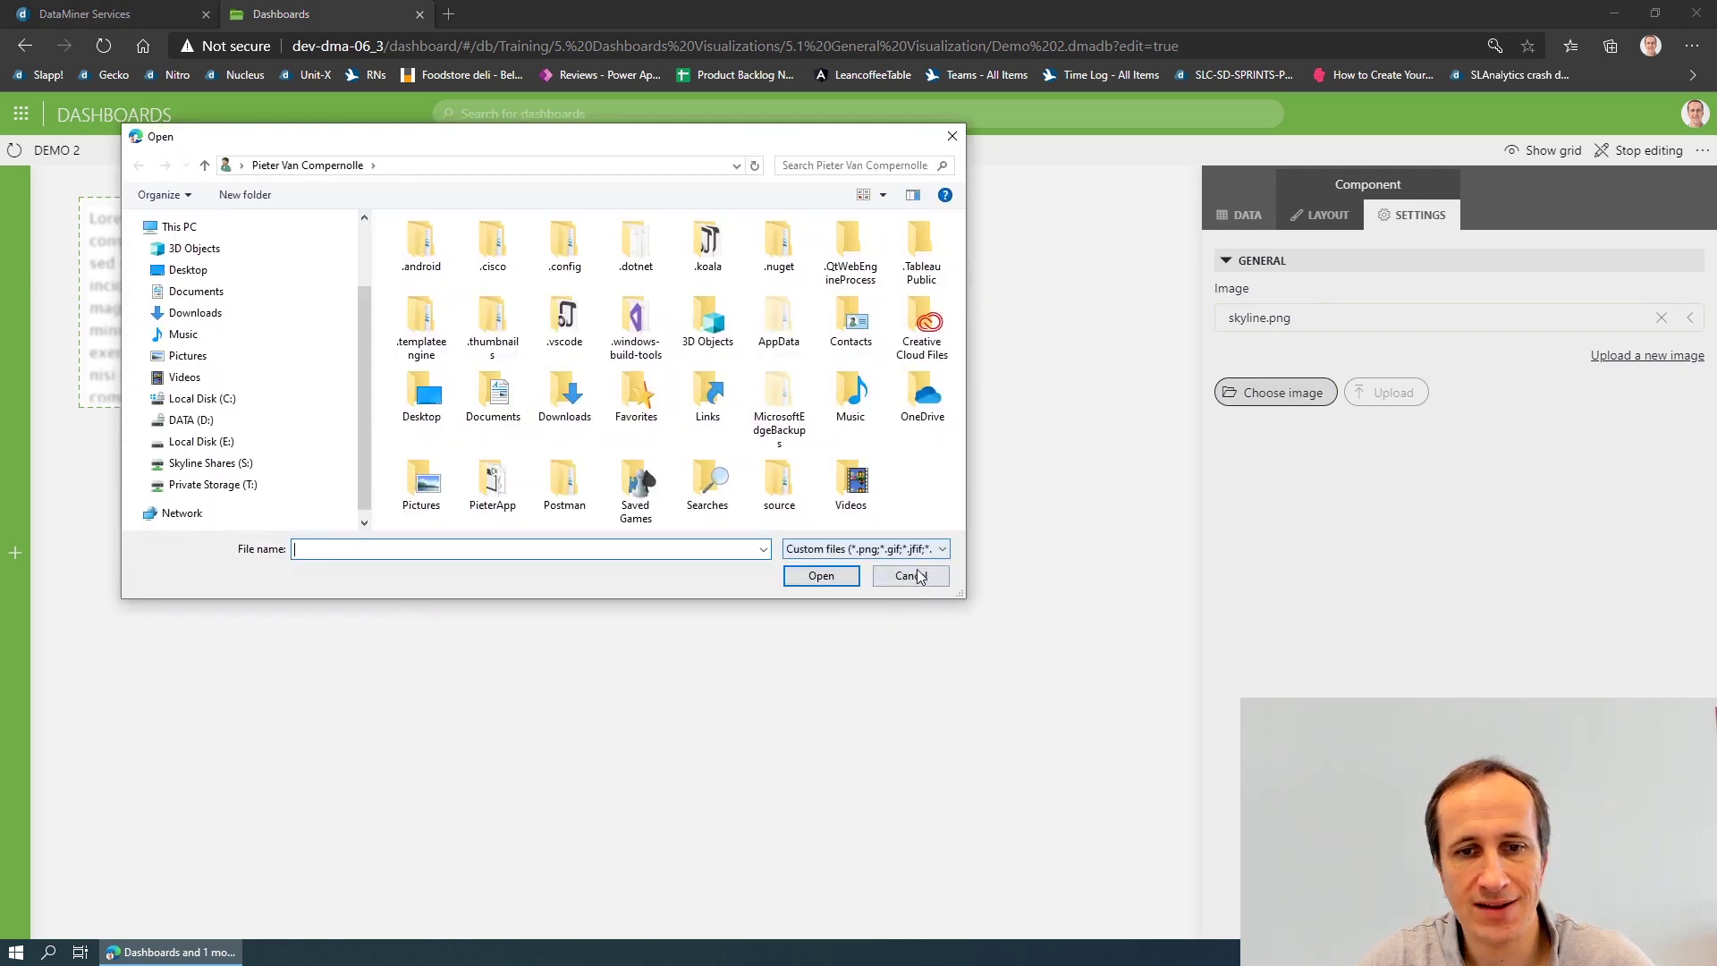
left_click(921, 576)
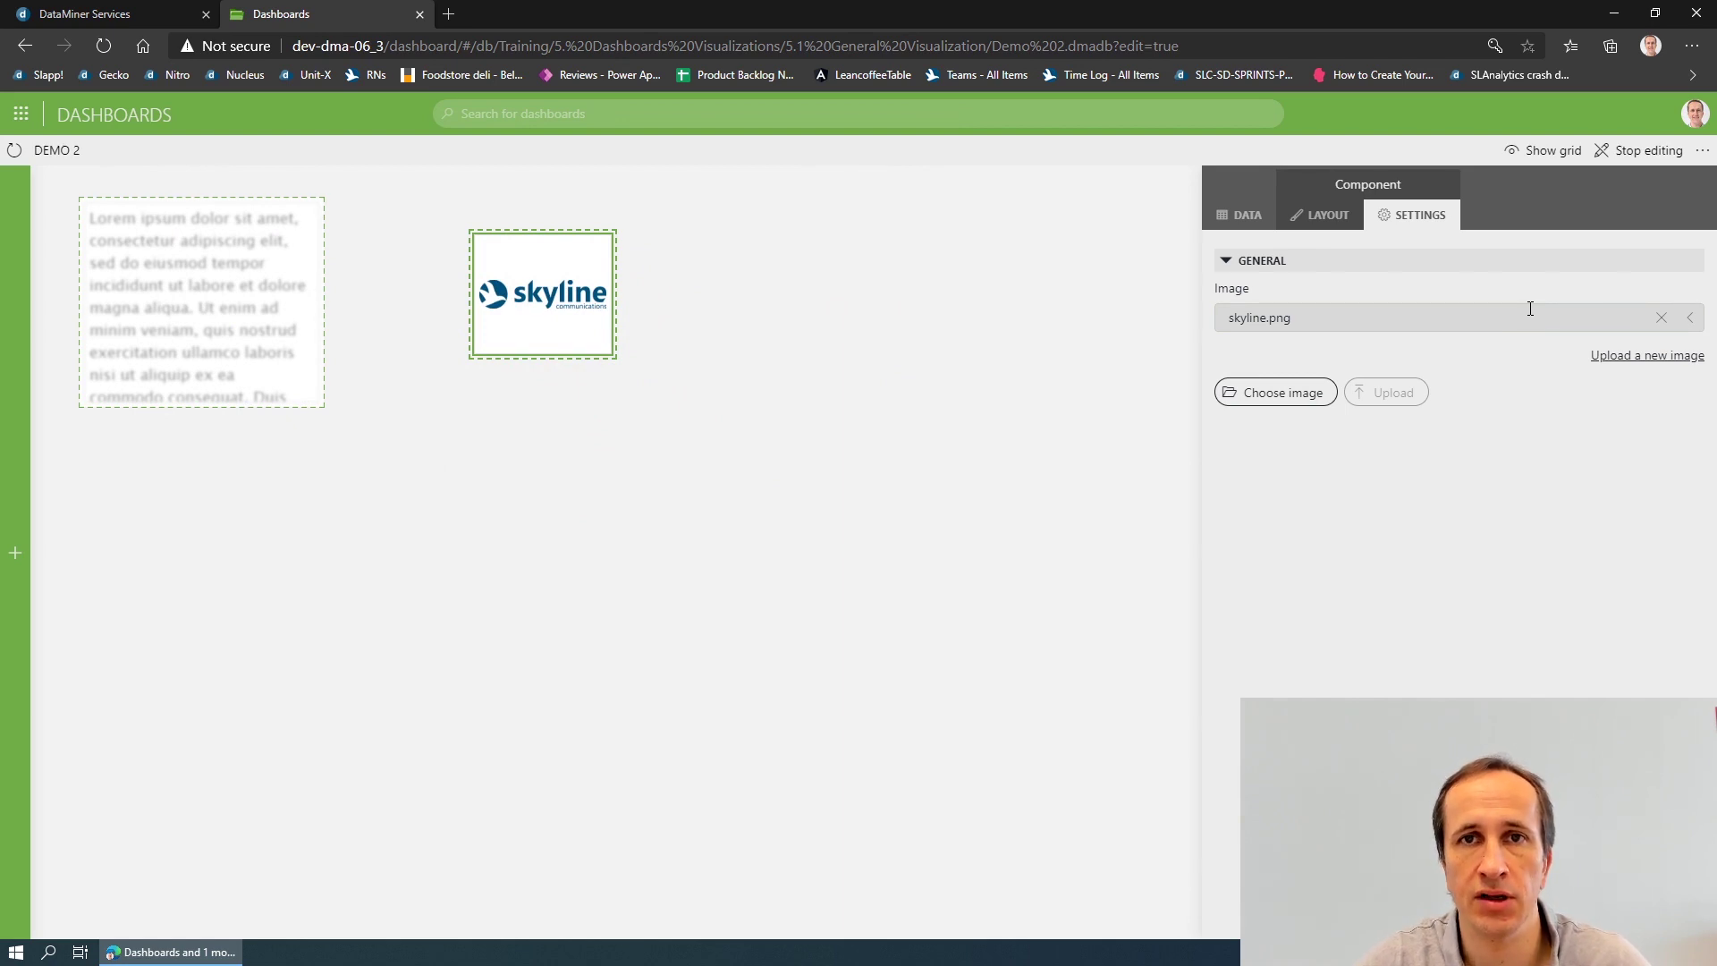
Try the Fill and Stretch image sizes on the logo component and return it to Fit.
left_click(1335, 220)
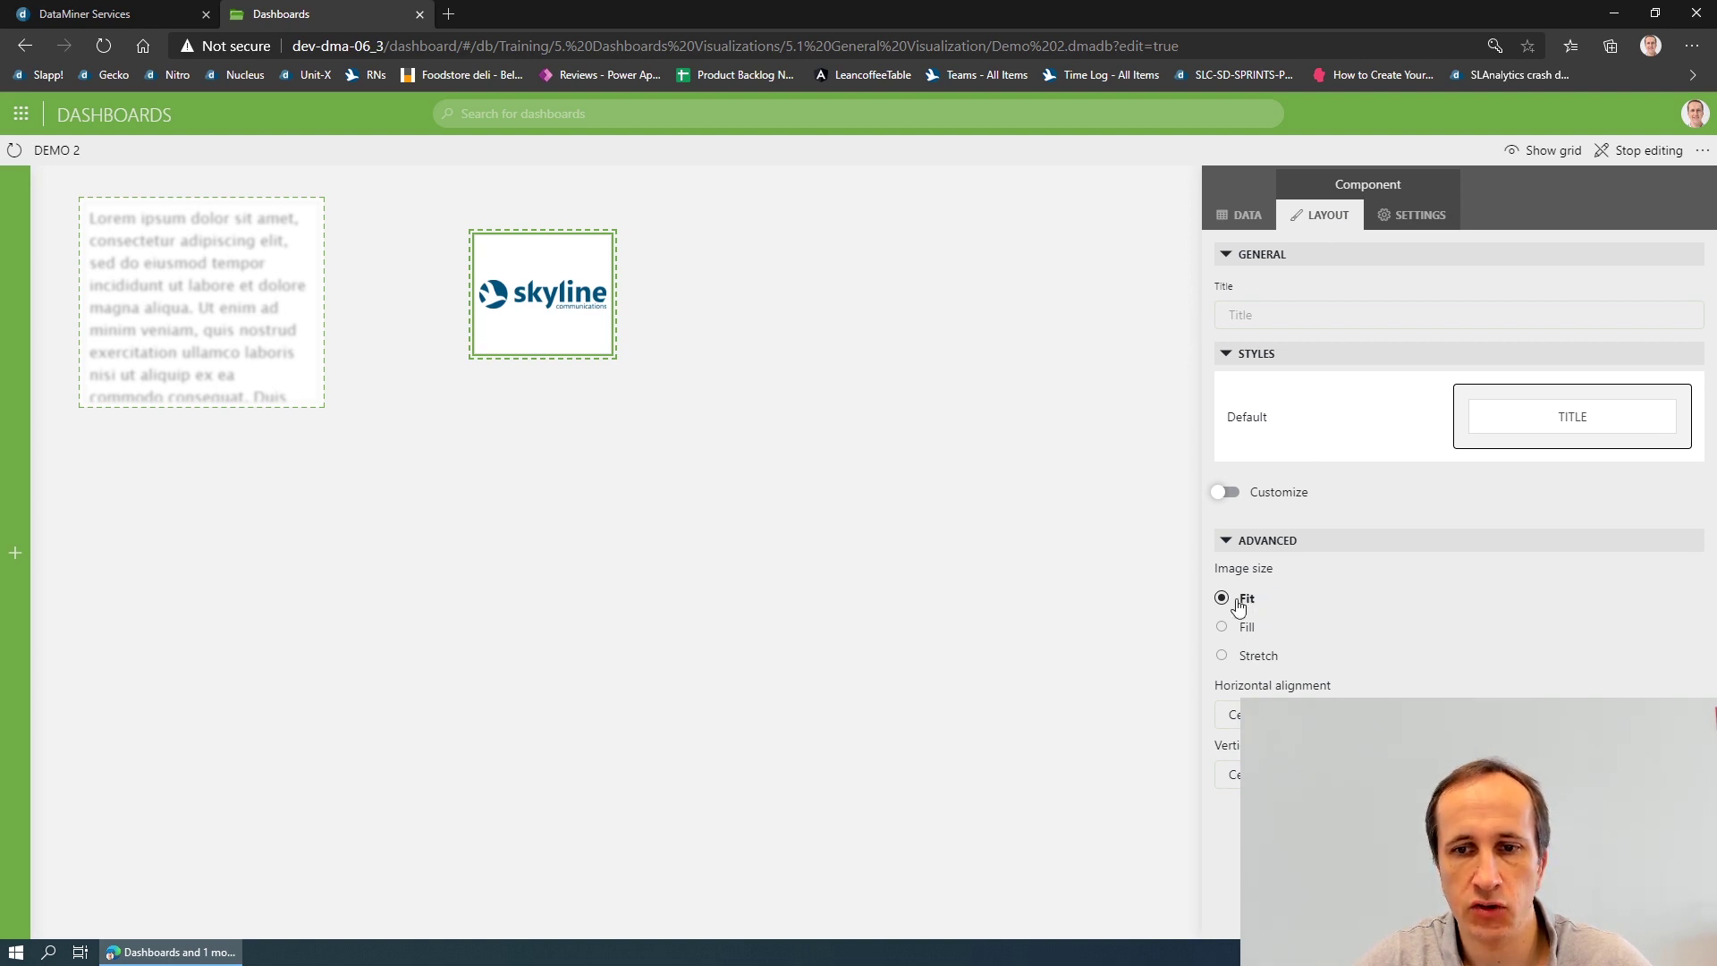
left_click(1259, 628)
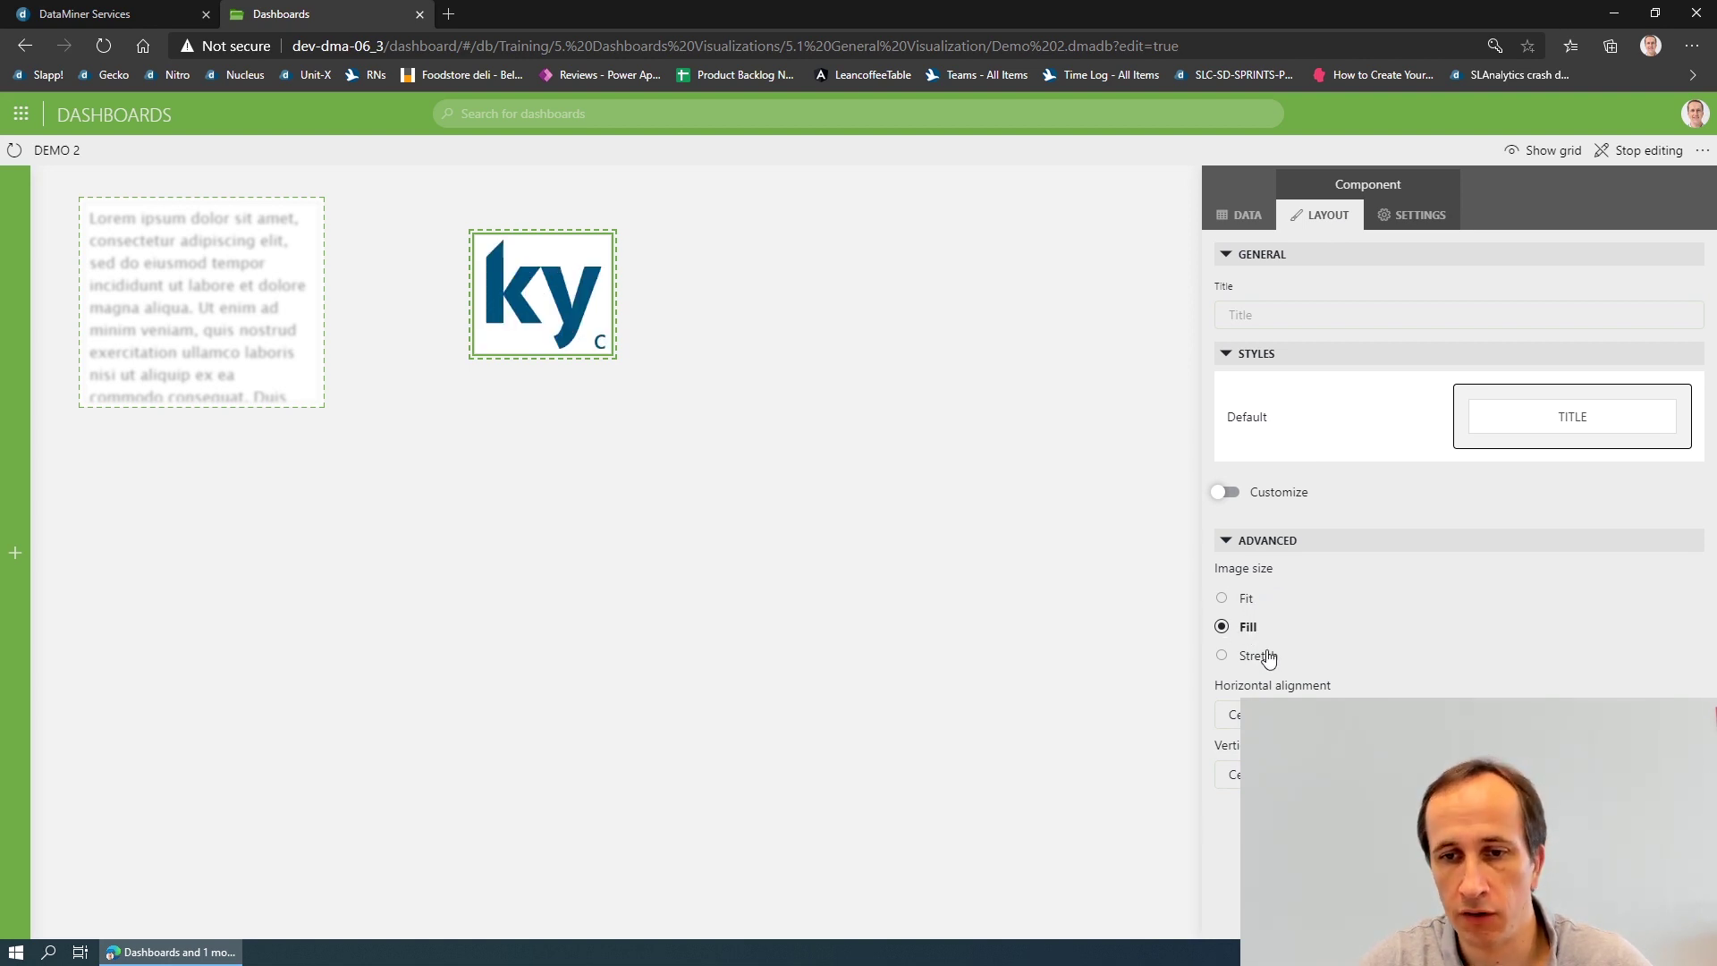
left_click(1268, 659)
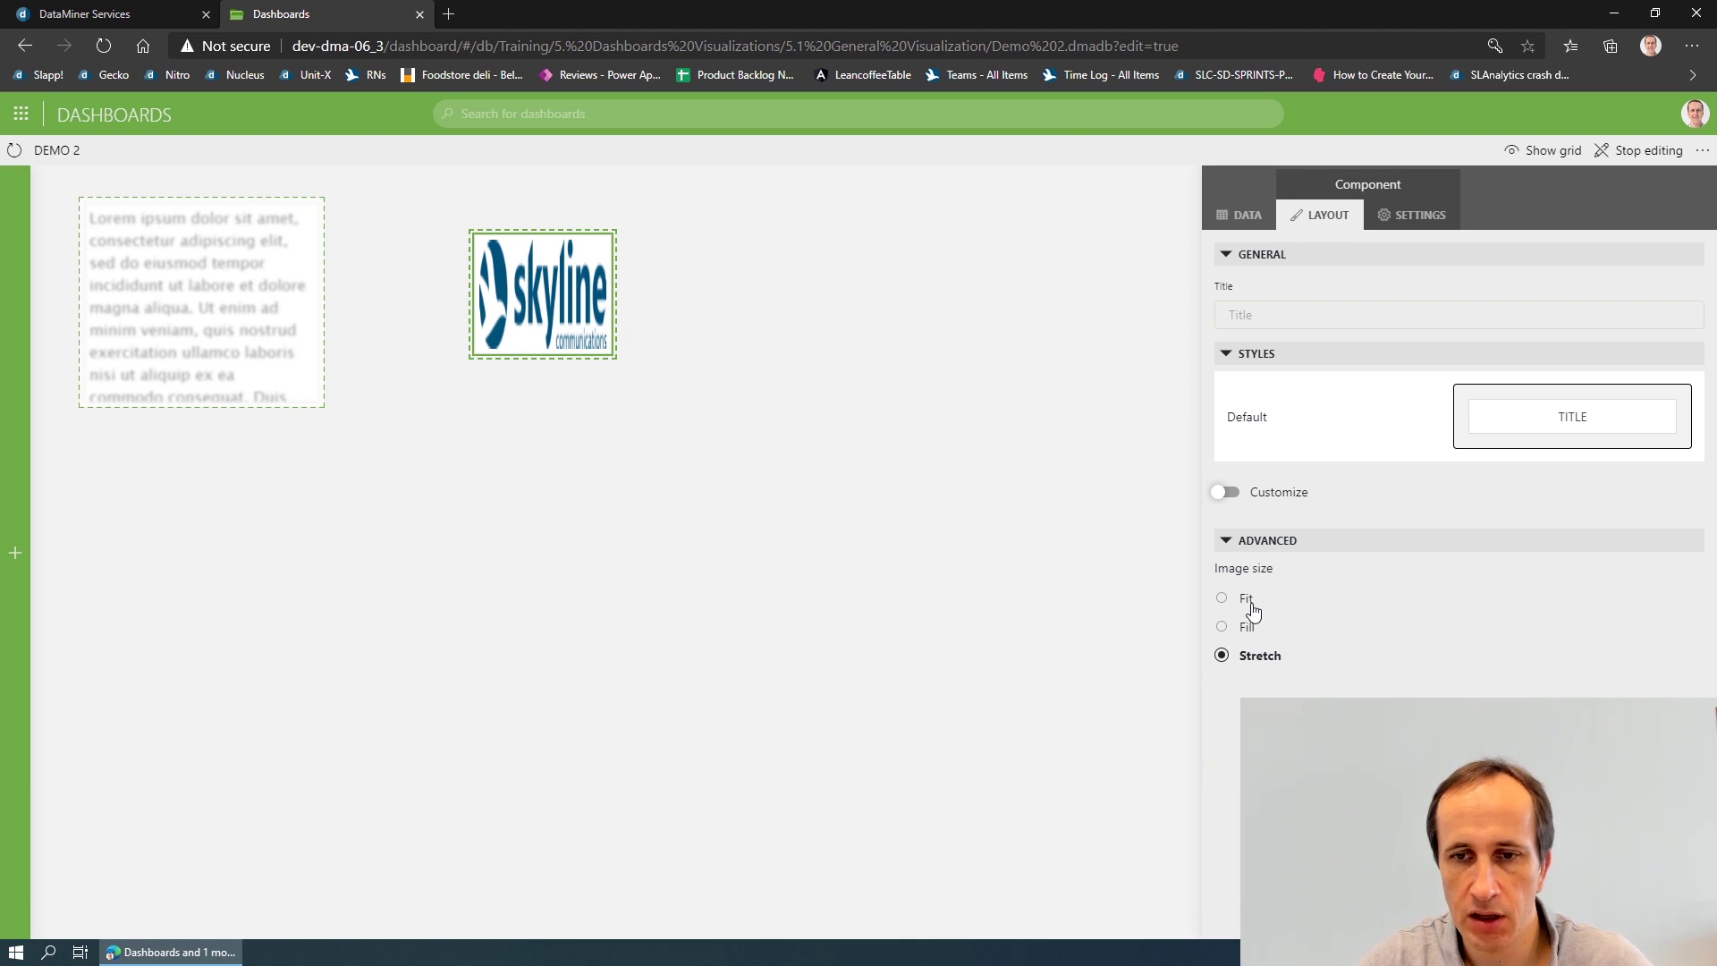
left_click(1252, 601)
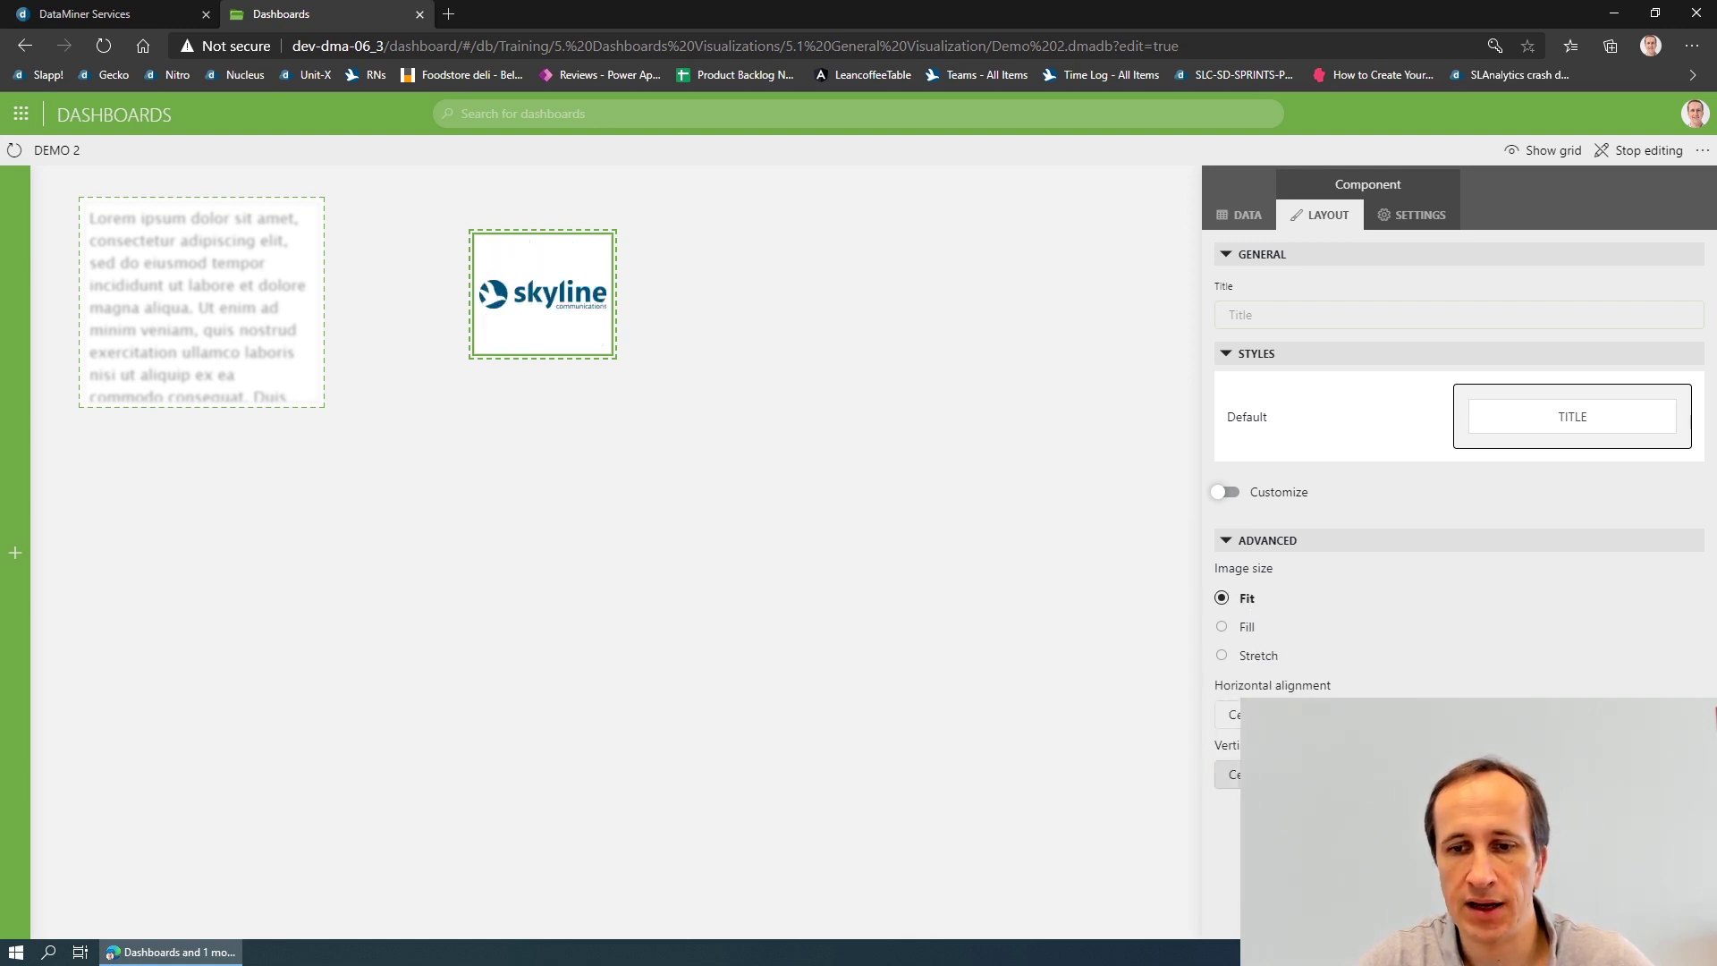
Try Bottom as the logo image's vertical alignment and change it to Top.
left_click(1288, 774)
left_click(1288, 744)
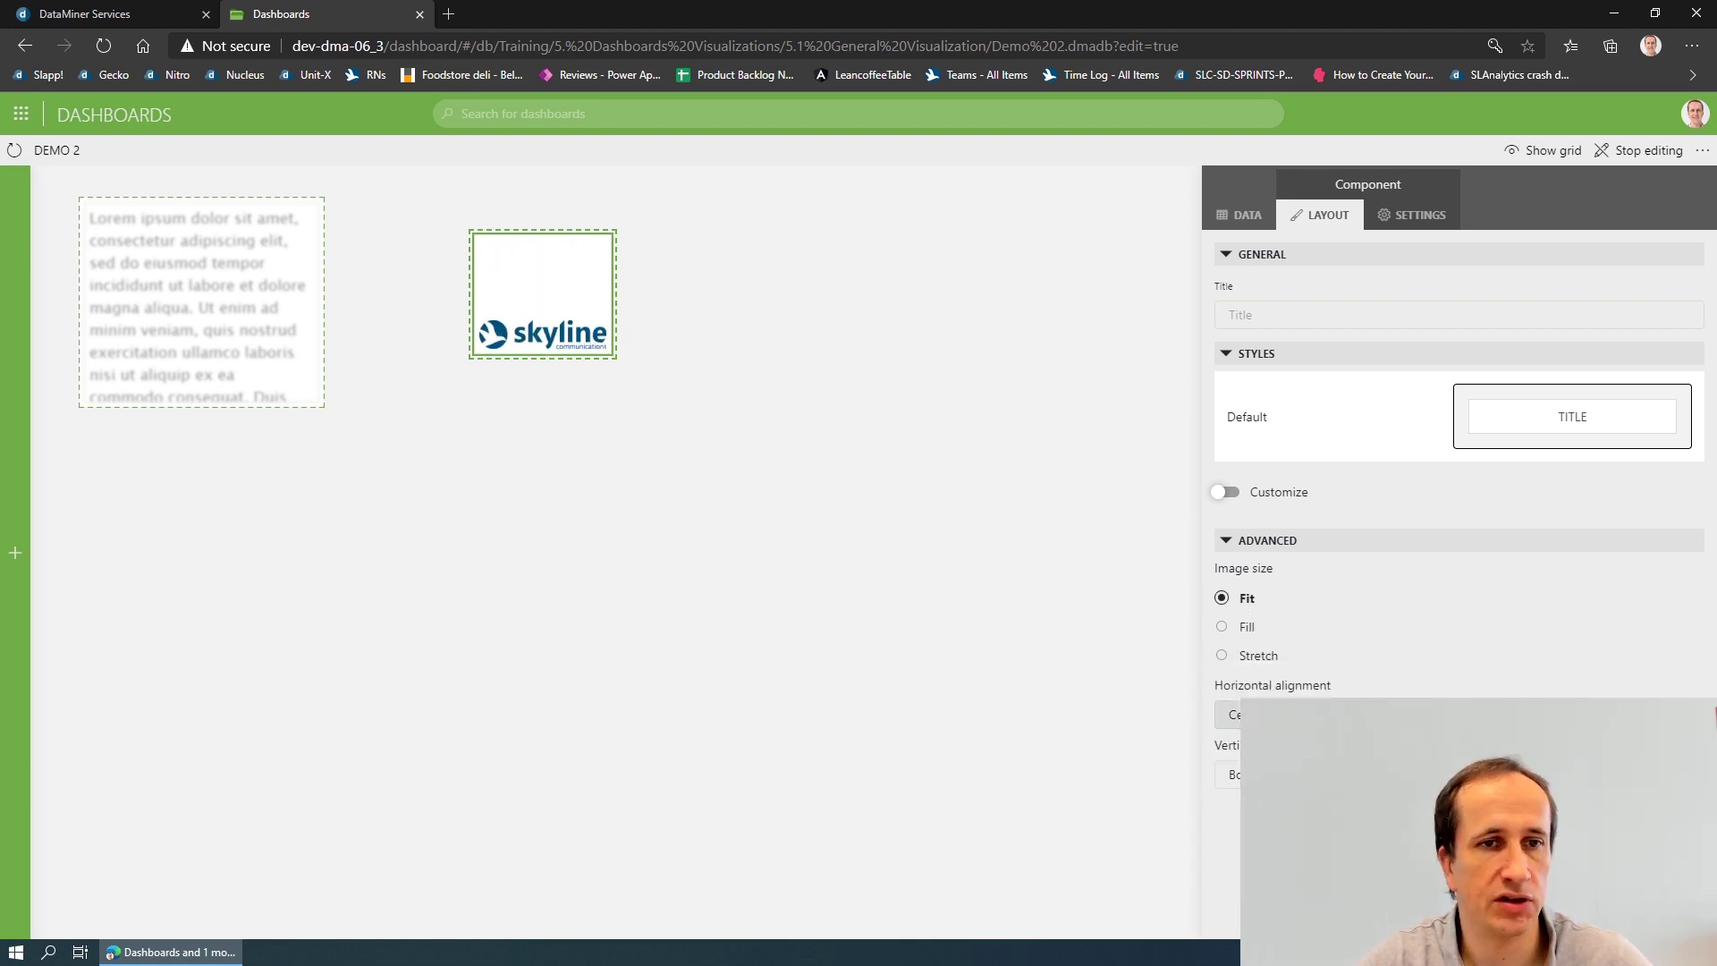
left_click(1288, 775)
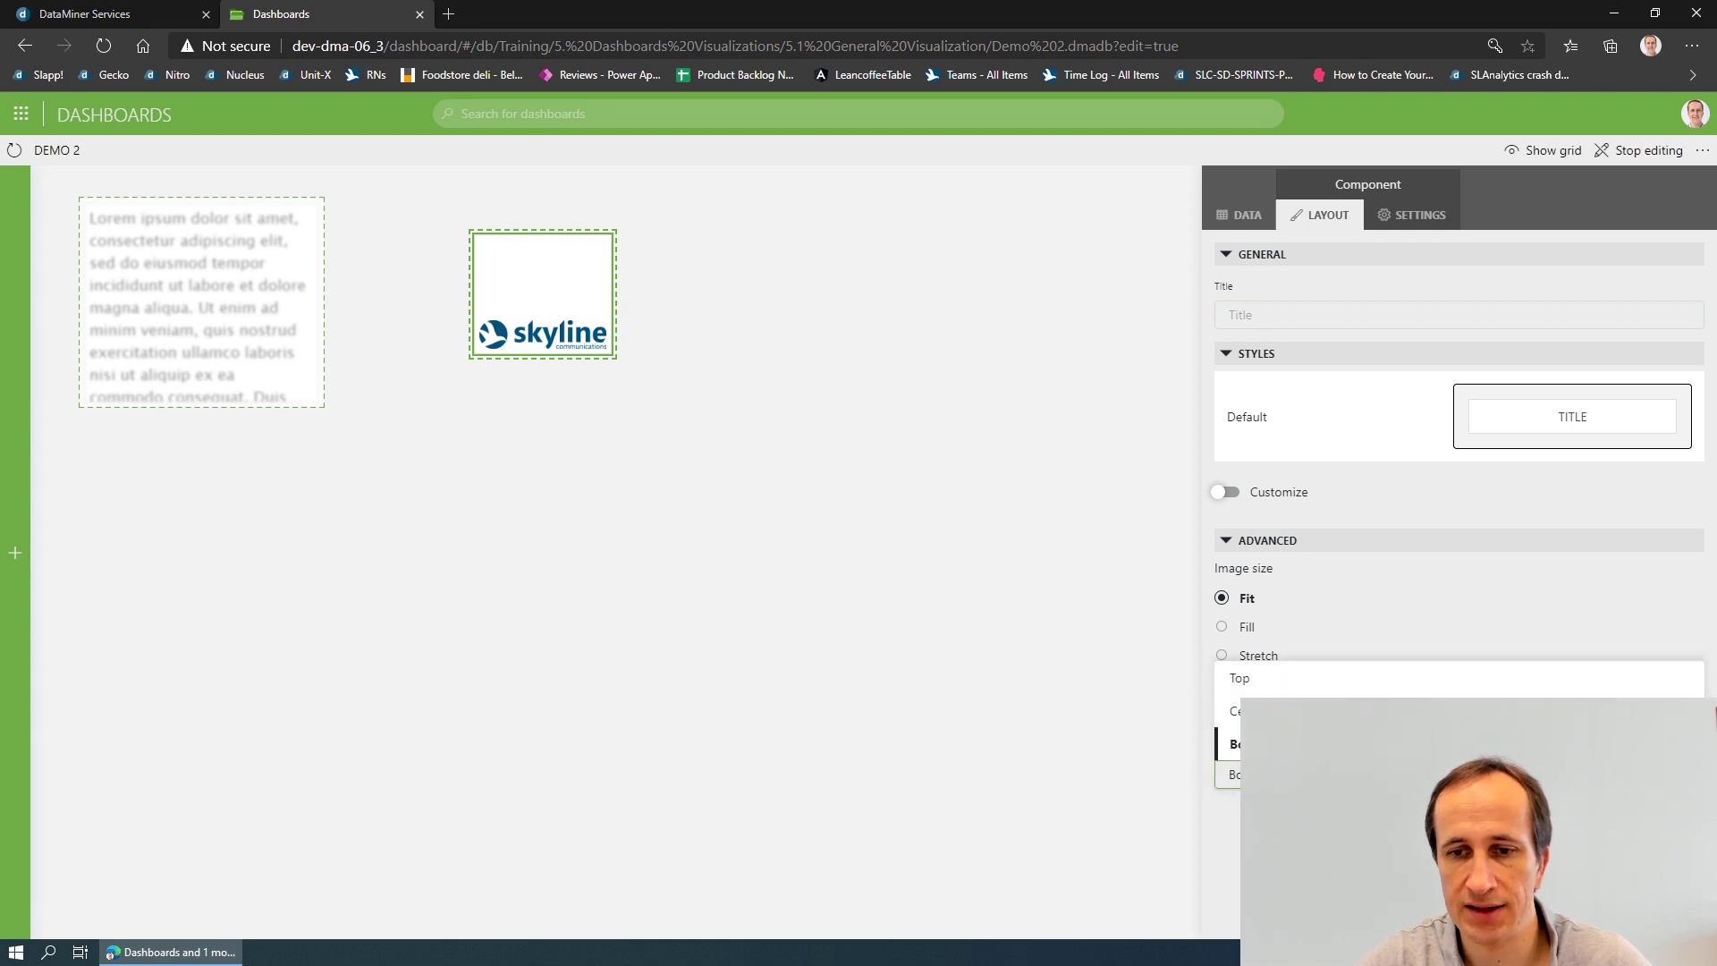
left_click(1295, 676)
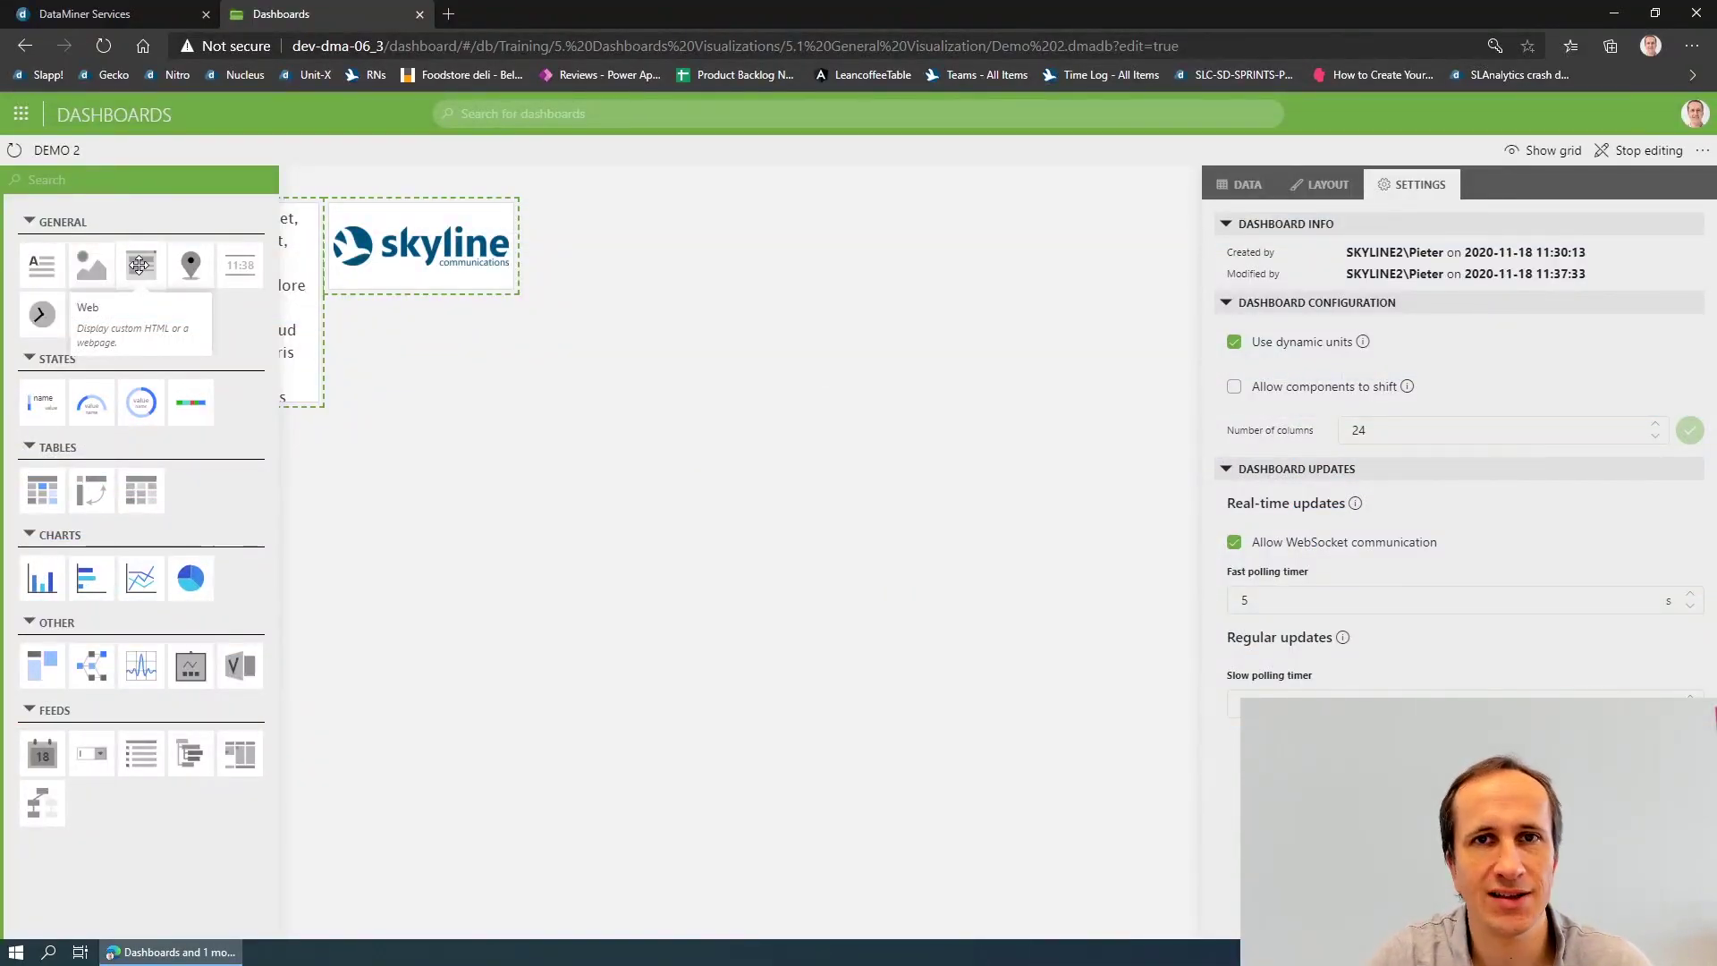
Place a Web component below the logo, enlarge it, and choose Custom HTML as its type.
left_click_drag(423, 372, 427, 381)
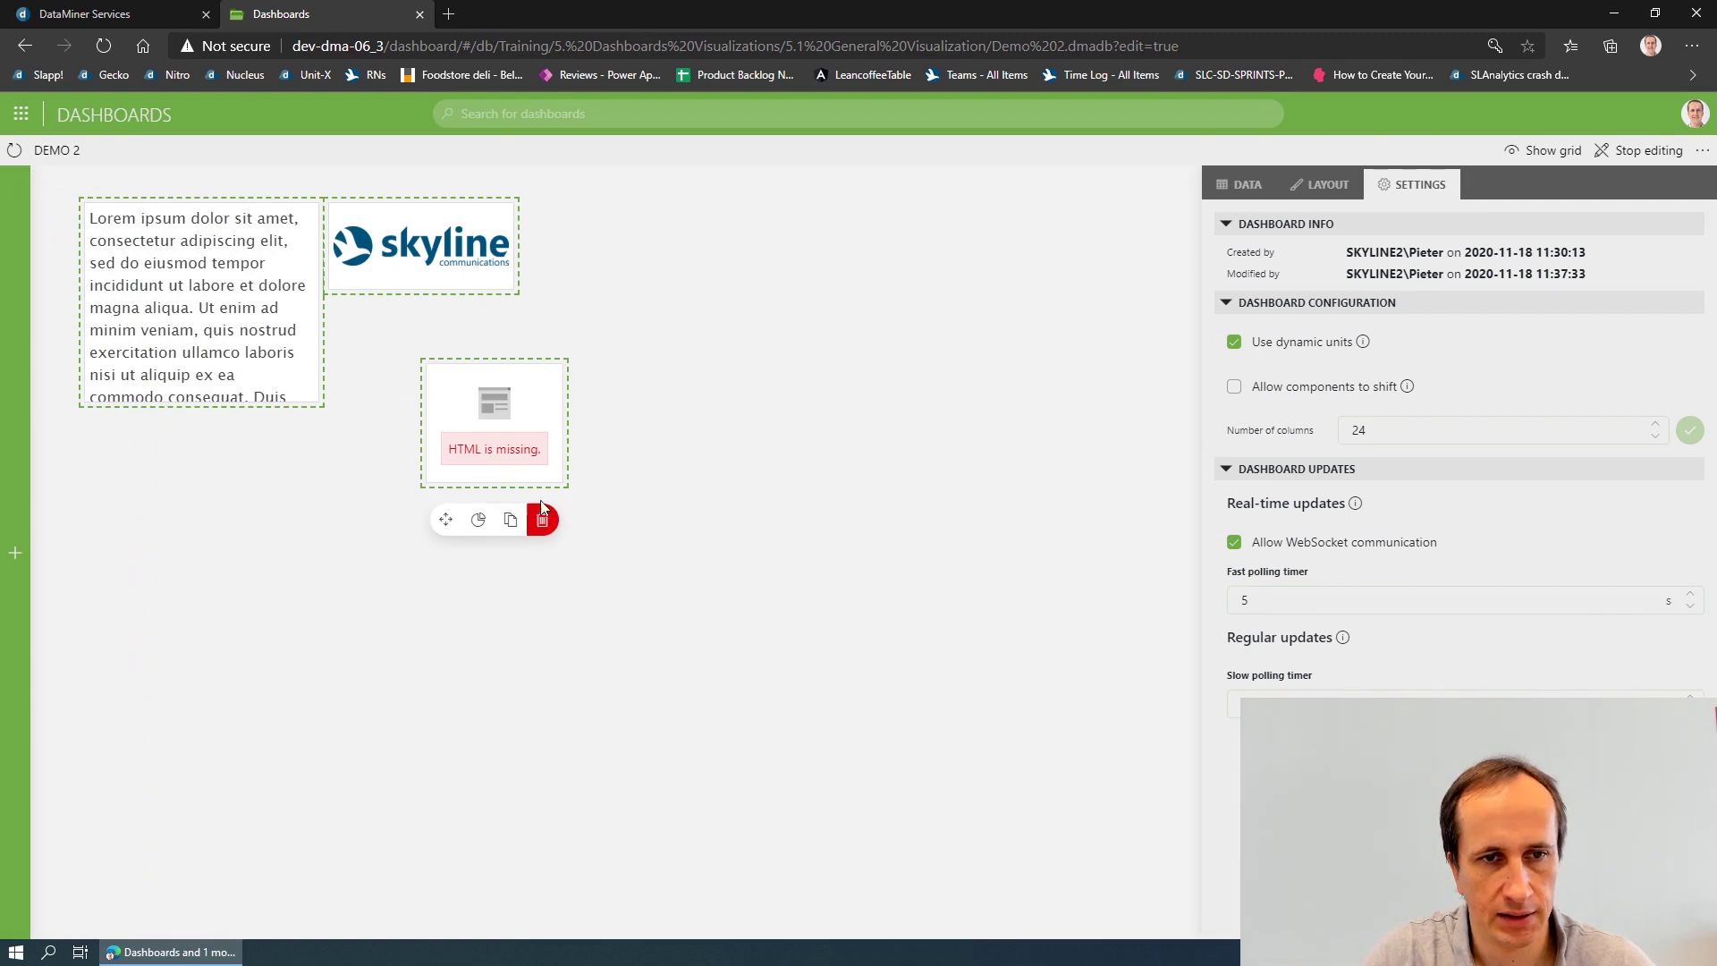
left_click_drag(565, 484, 959, 656)
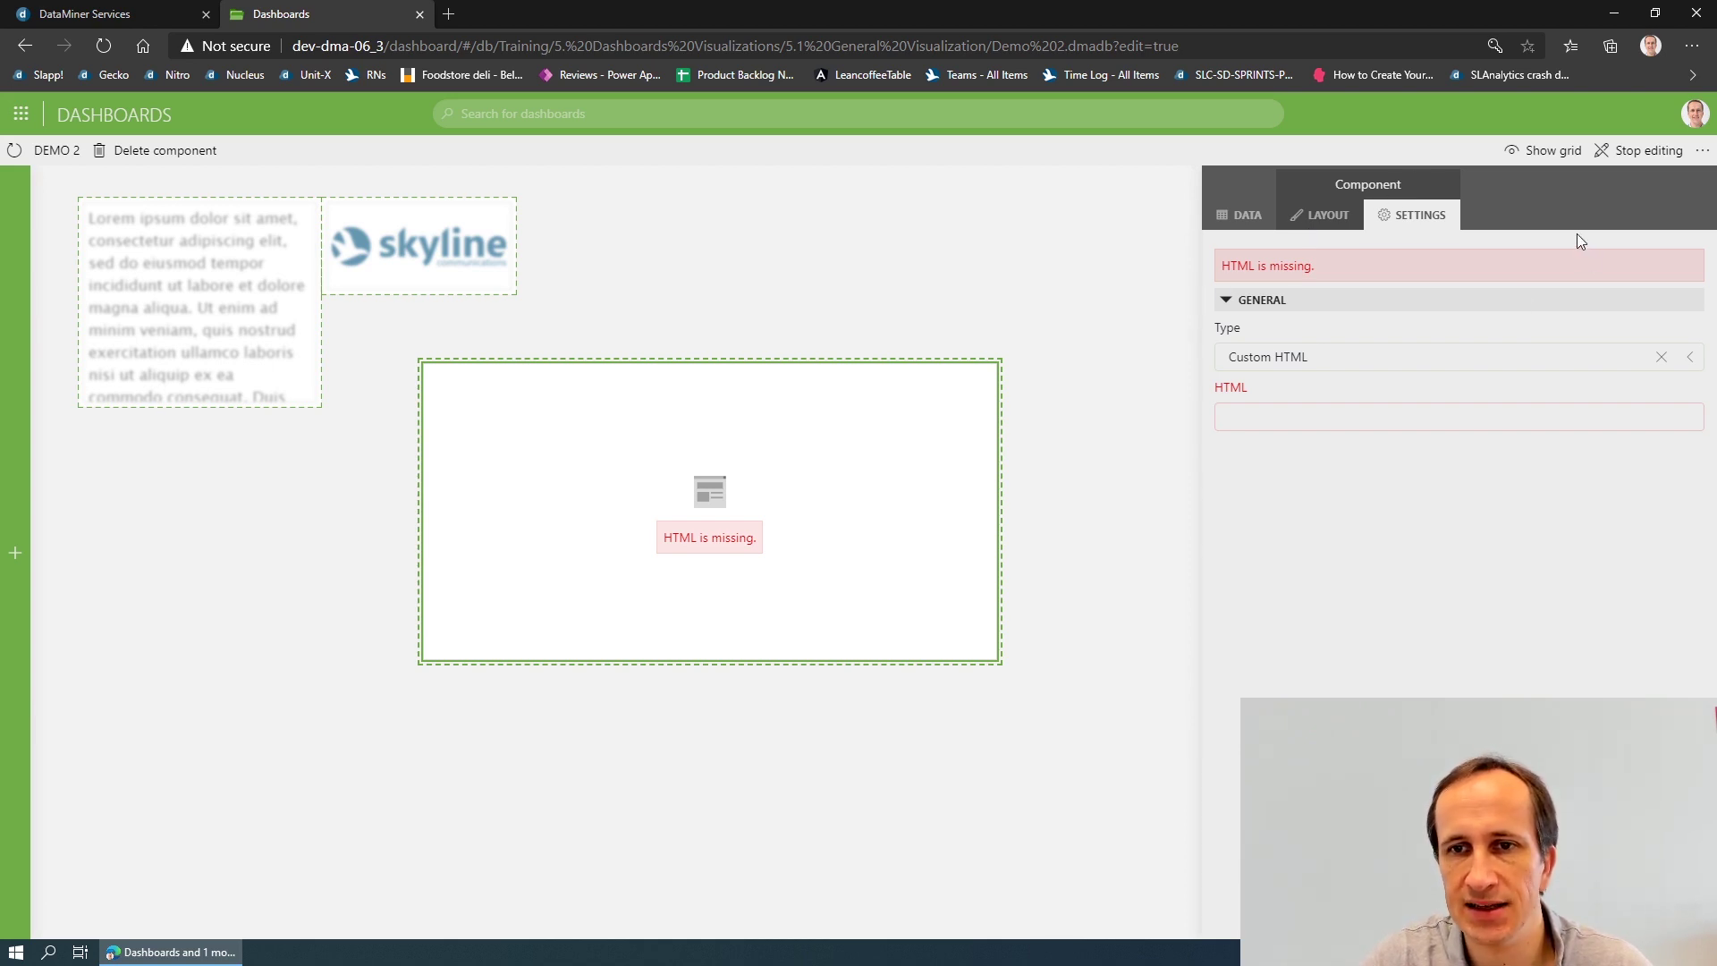
left_click(1450, 356)
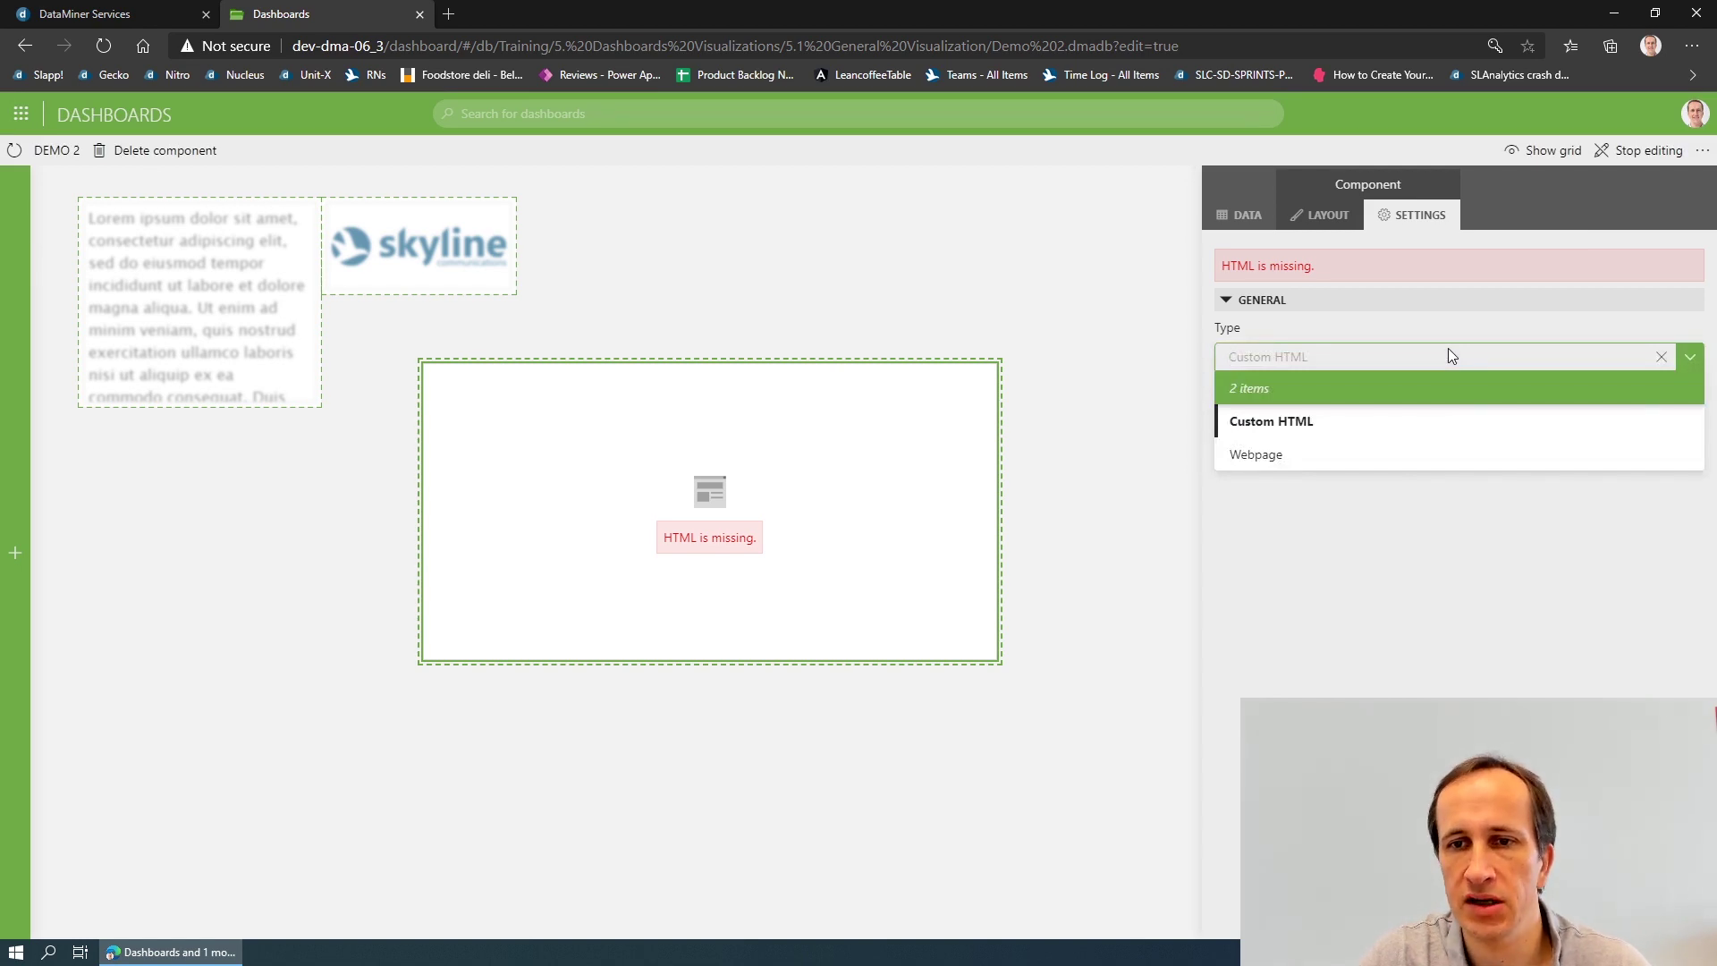
left_click(1438, 410)
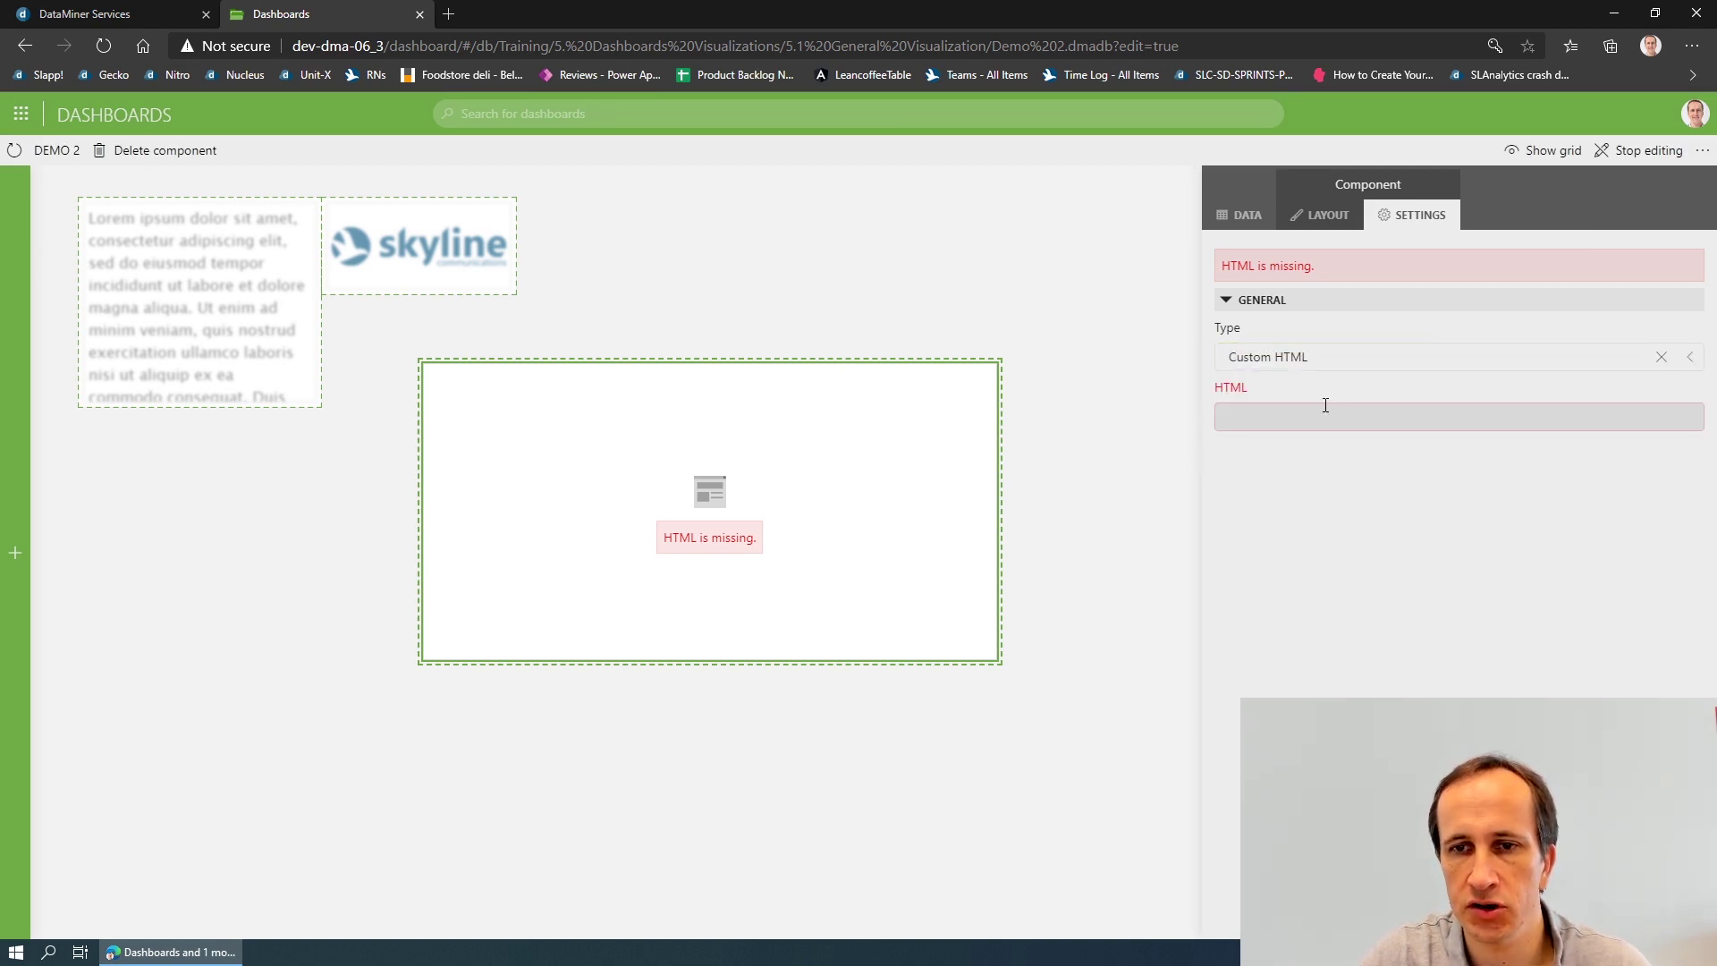
Paste the sample HTML with the H1 heading and the three-item list as the Web component's custom HTML.
left_click(1292, 413)
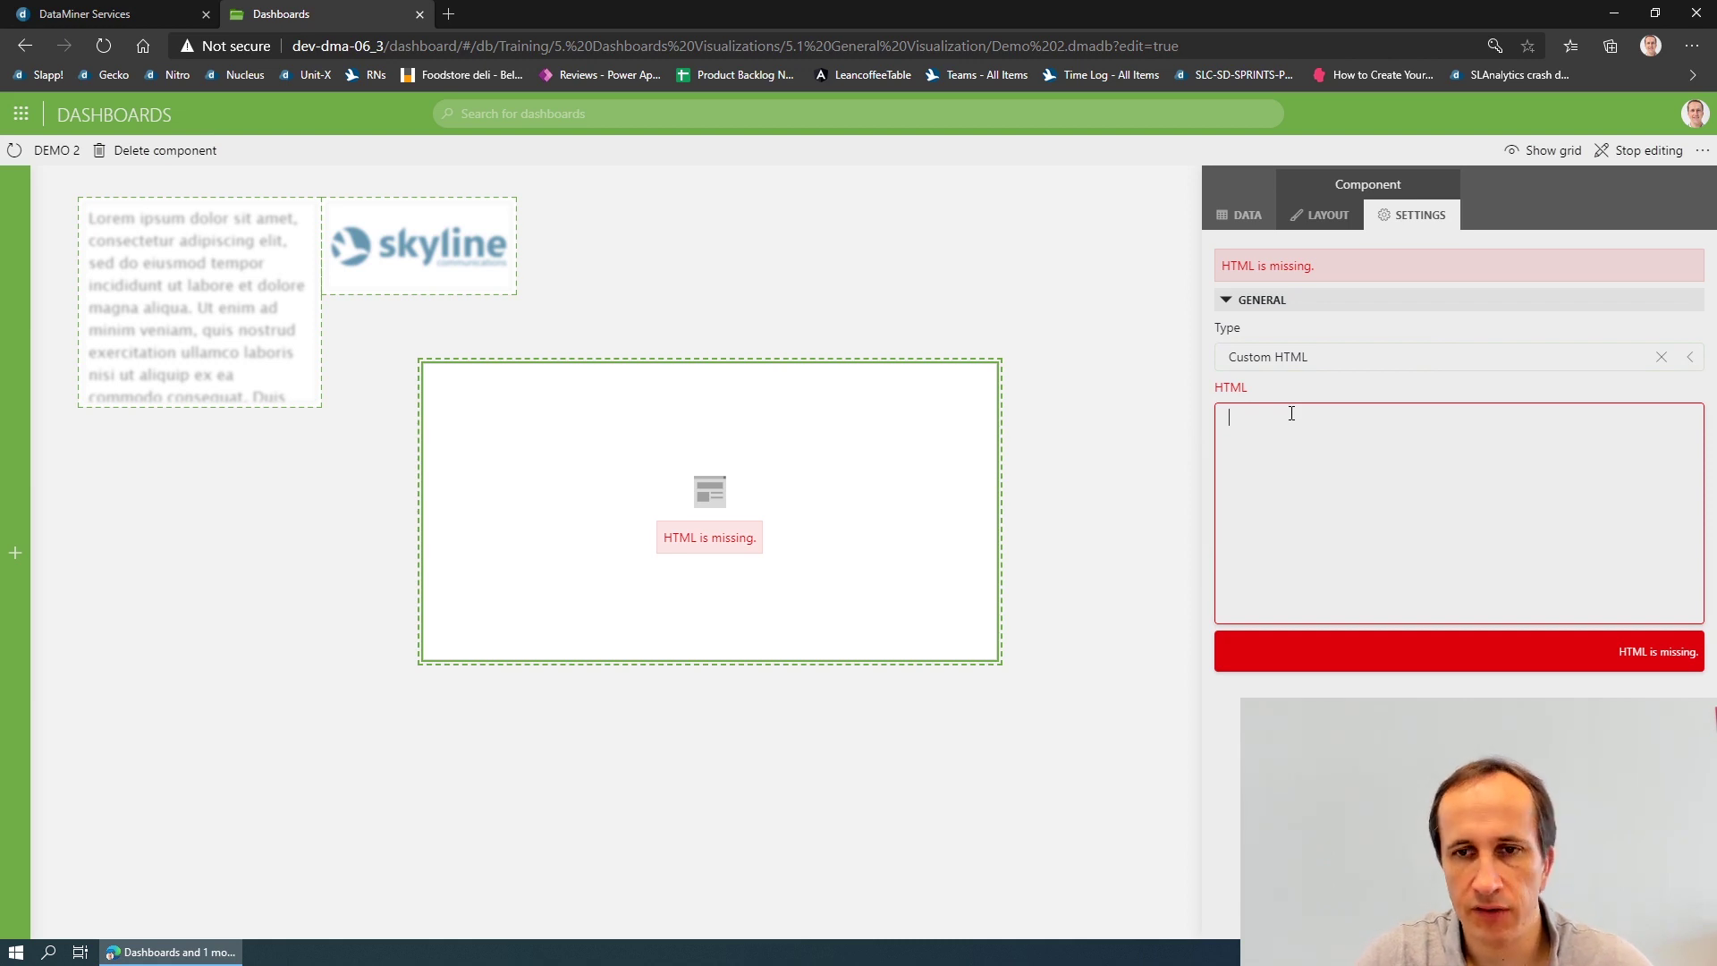
key("ctrl+v")
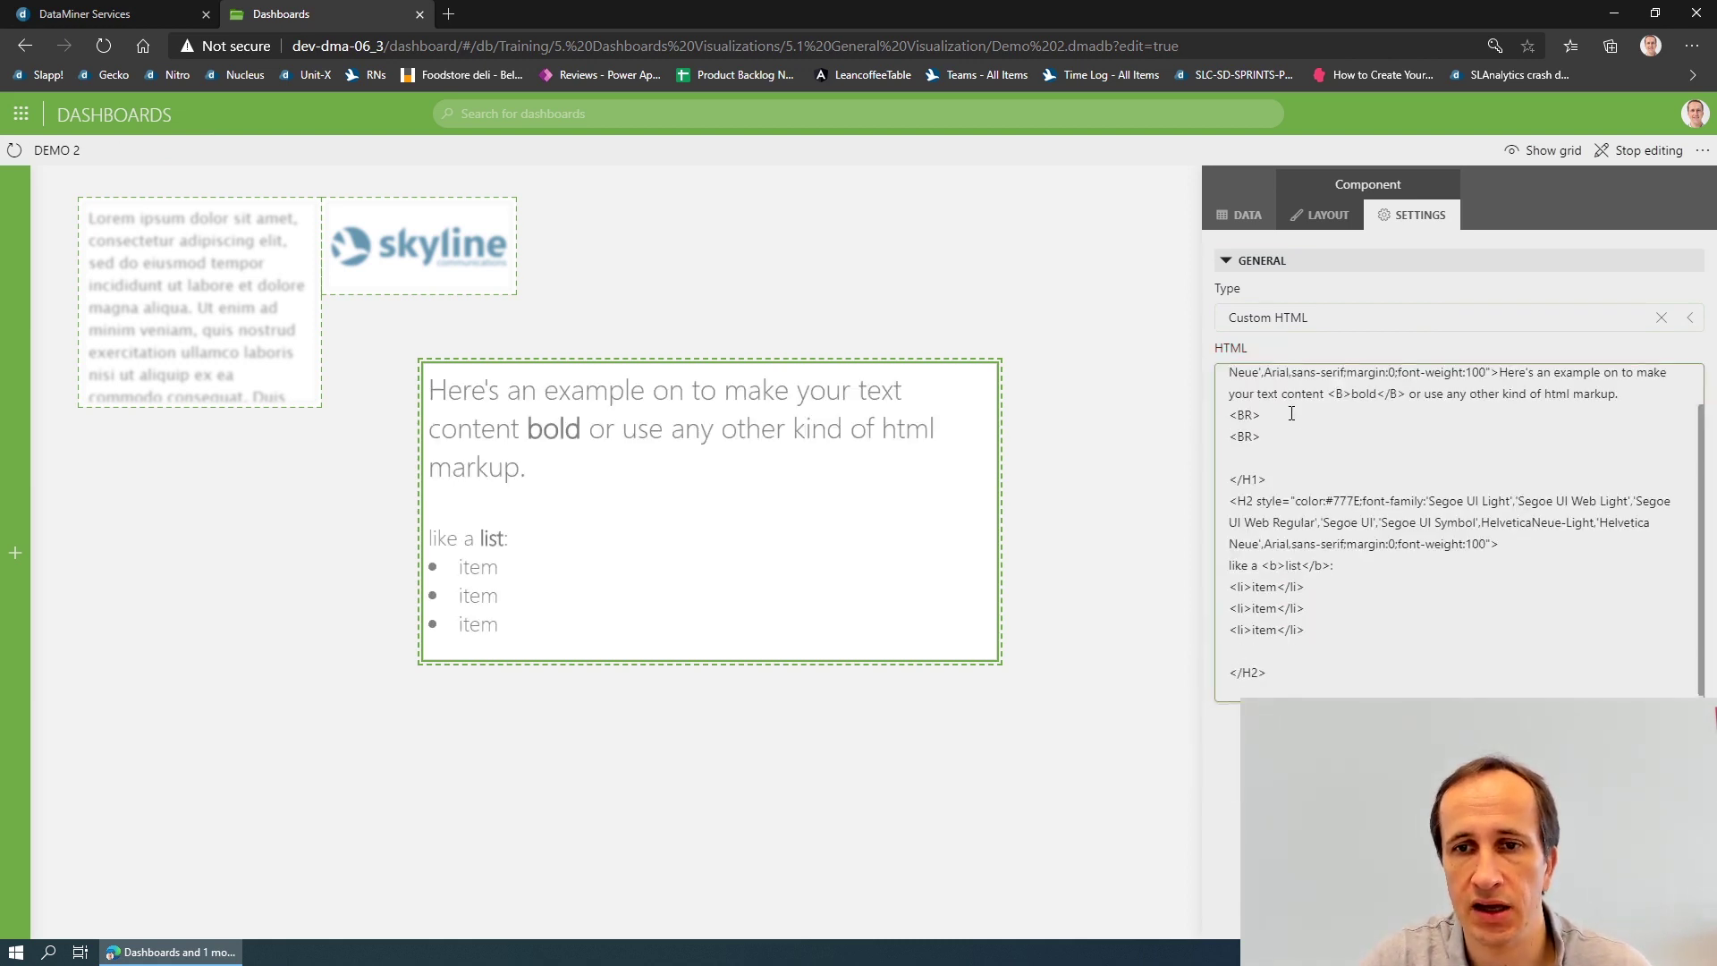
scroll(1291, 413, "up", 1)
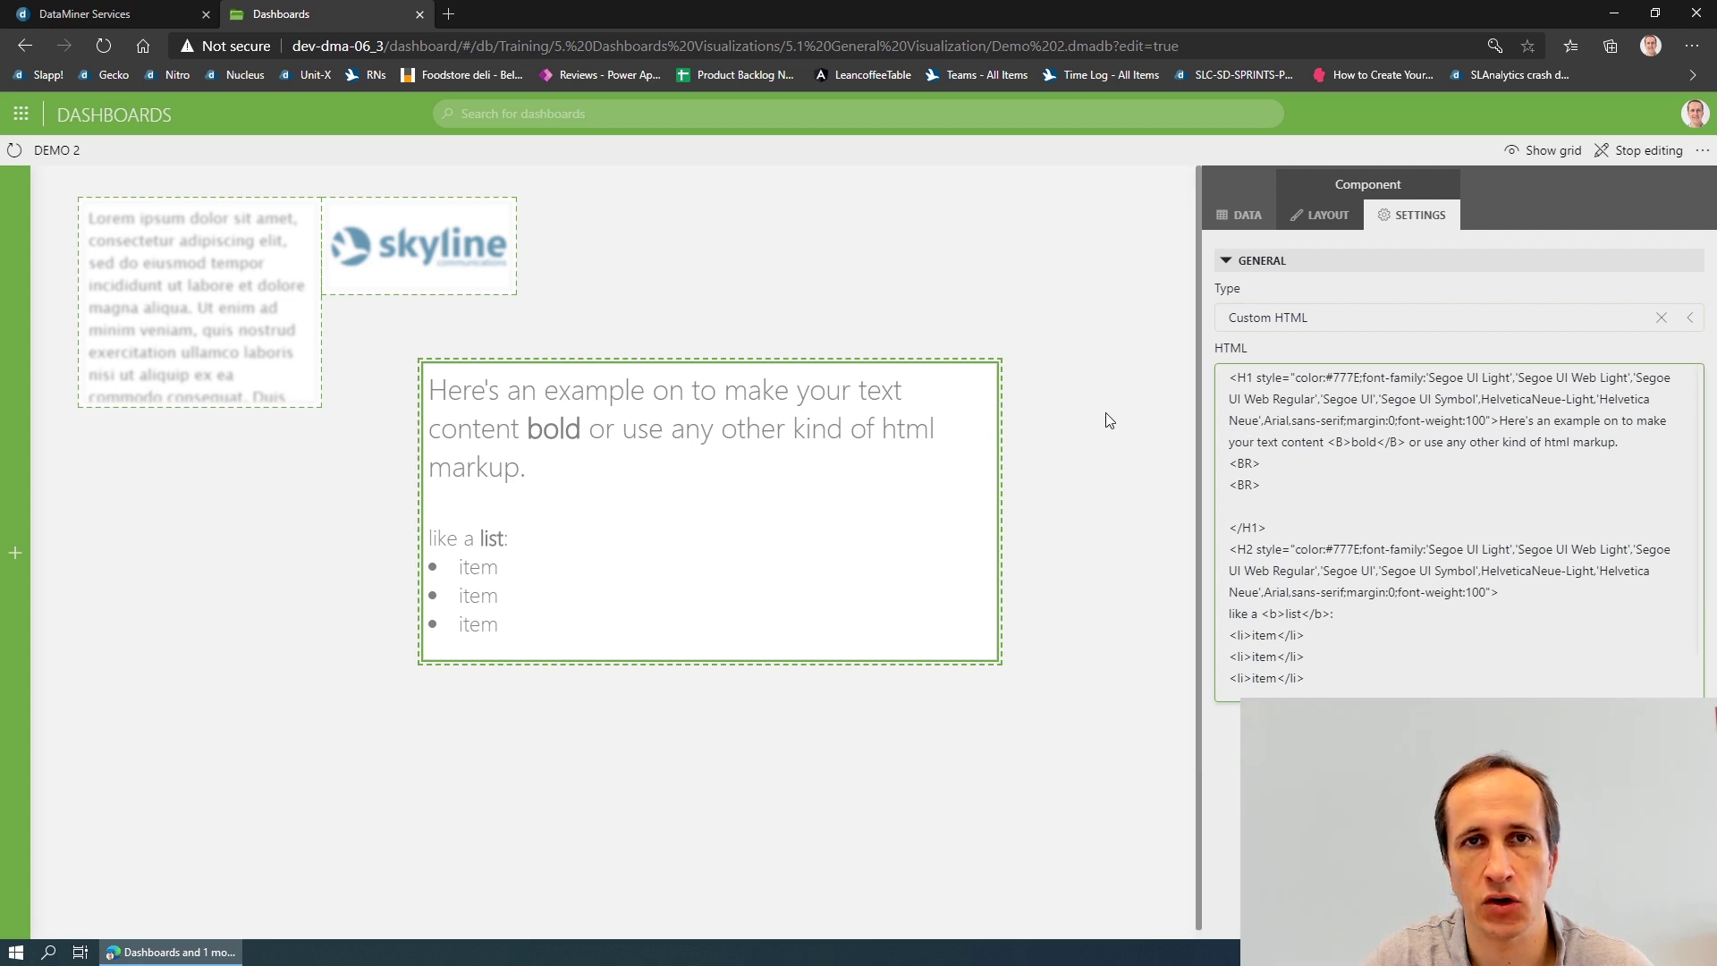
left_click(1331, 320)
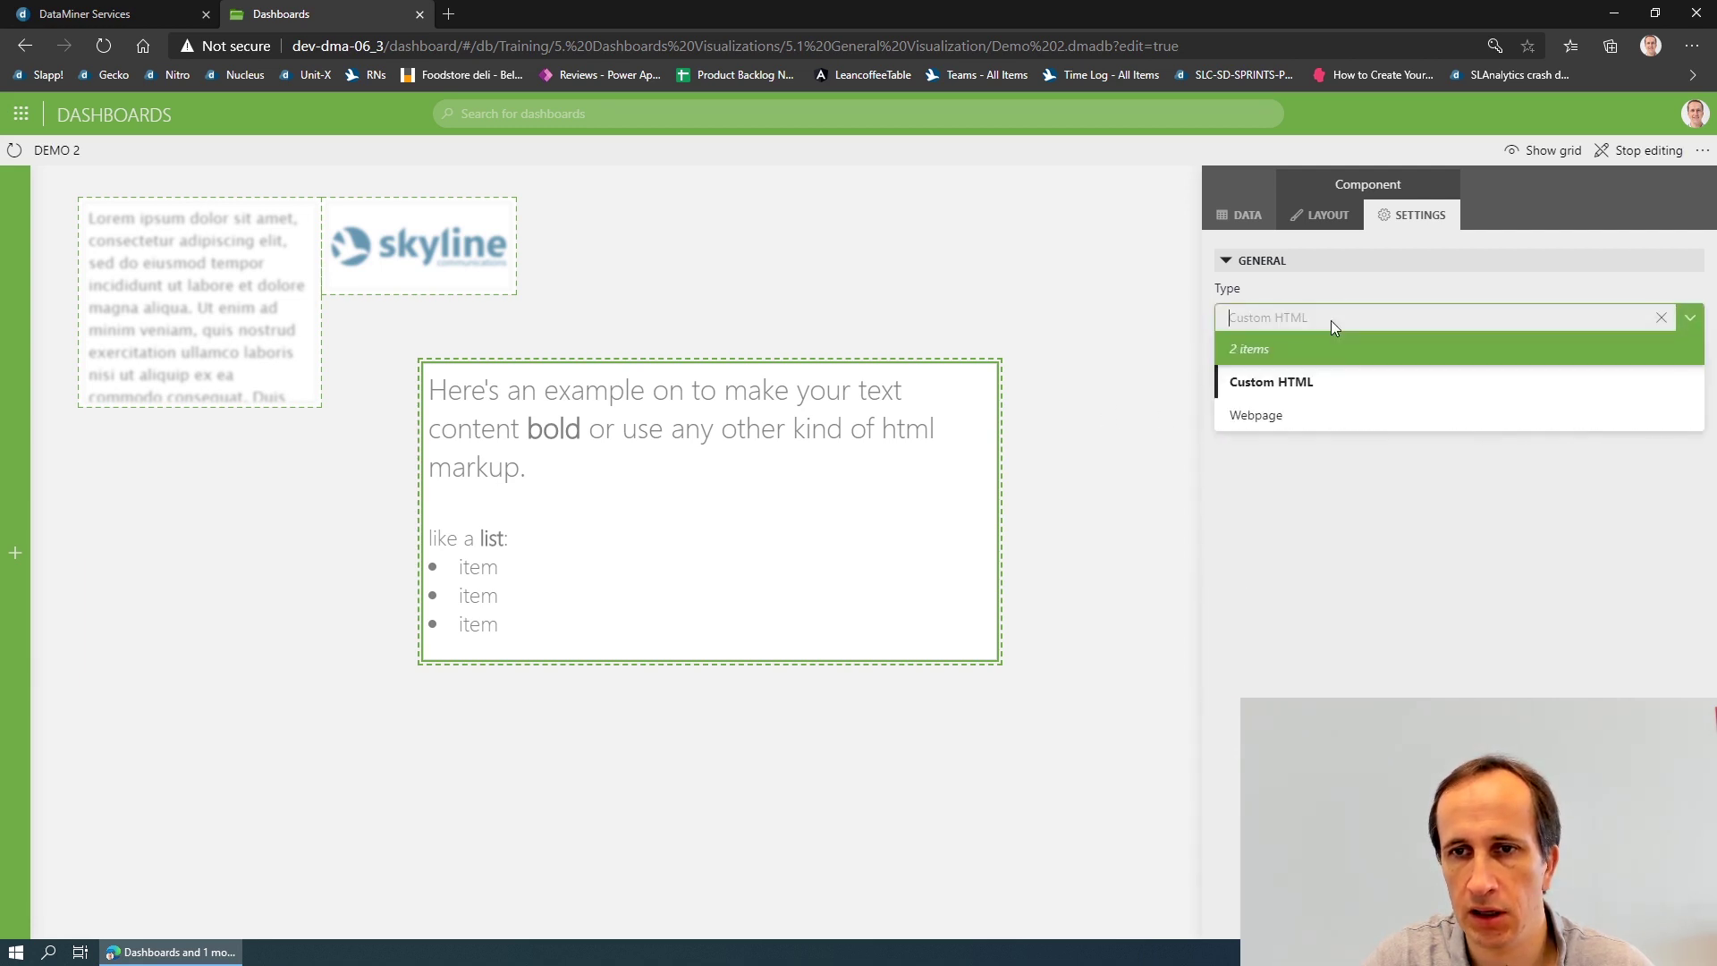
left_click(1323, 418)
left_click(1322, 417)
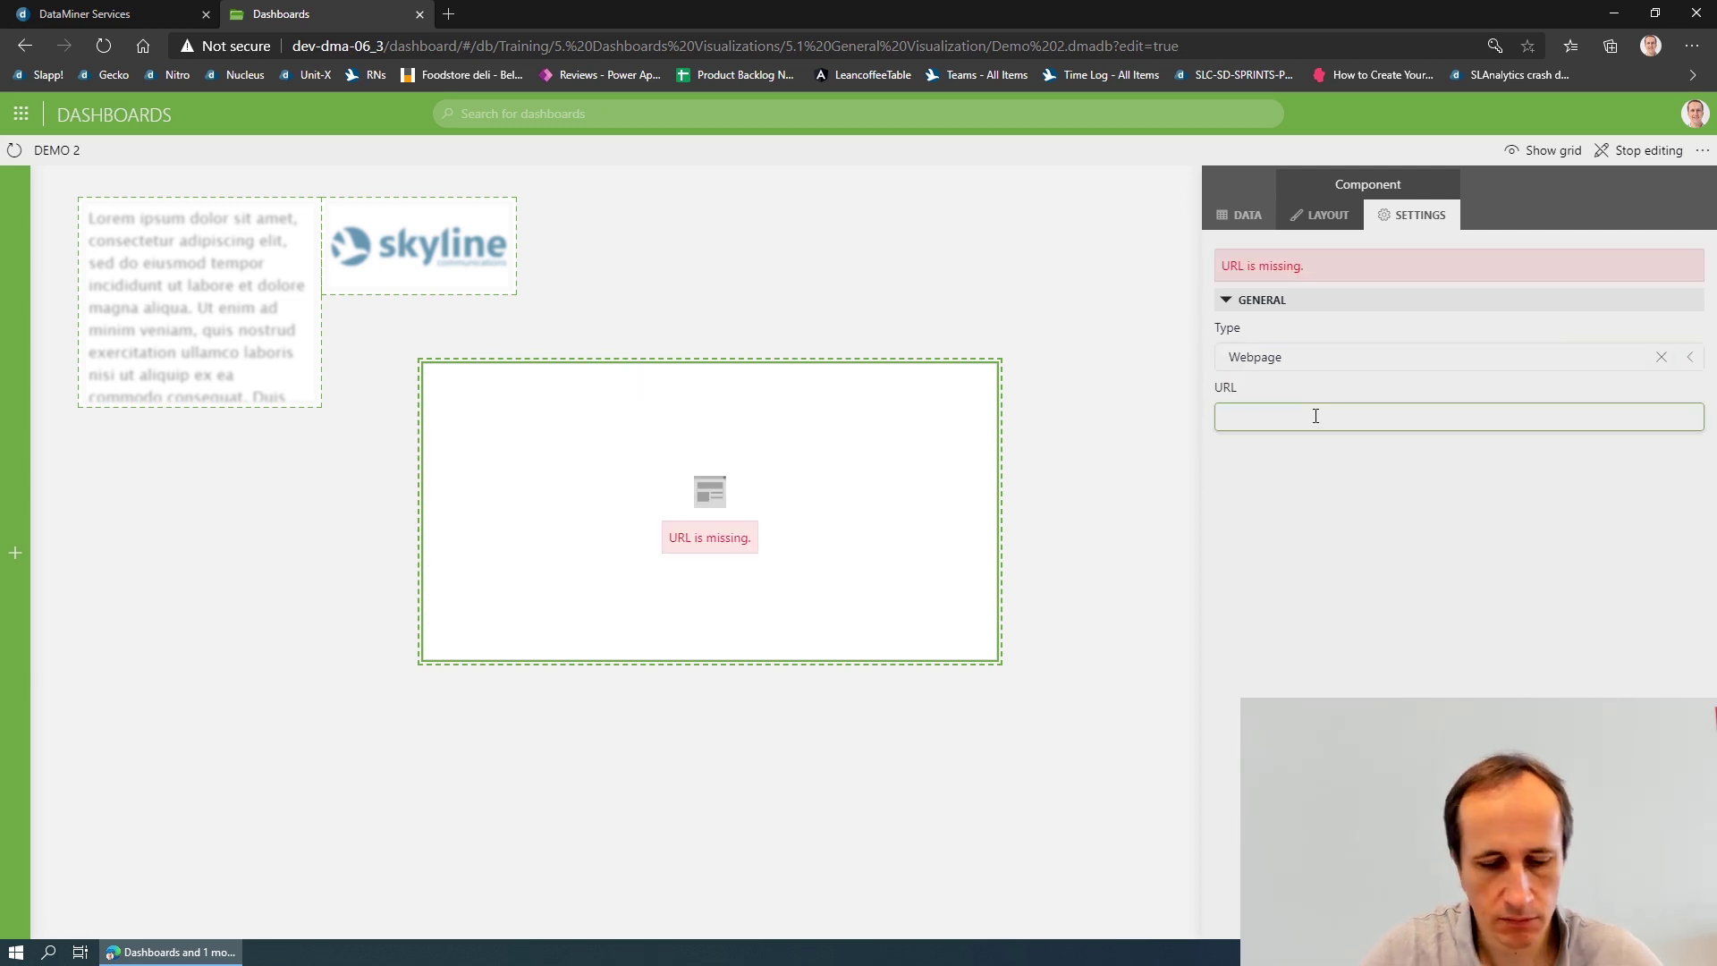
type("http:/")
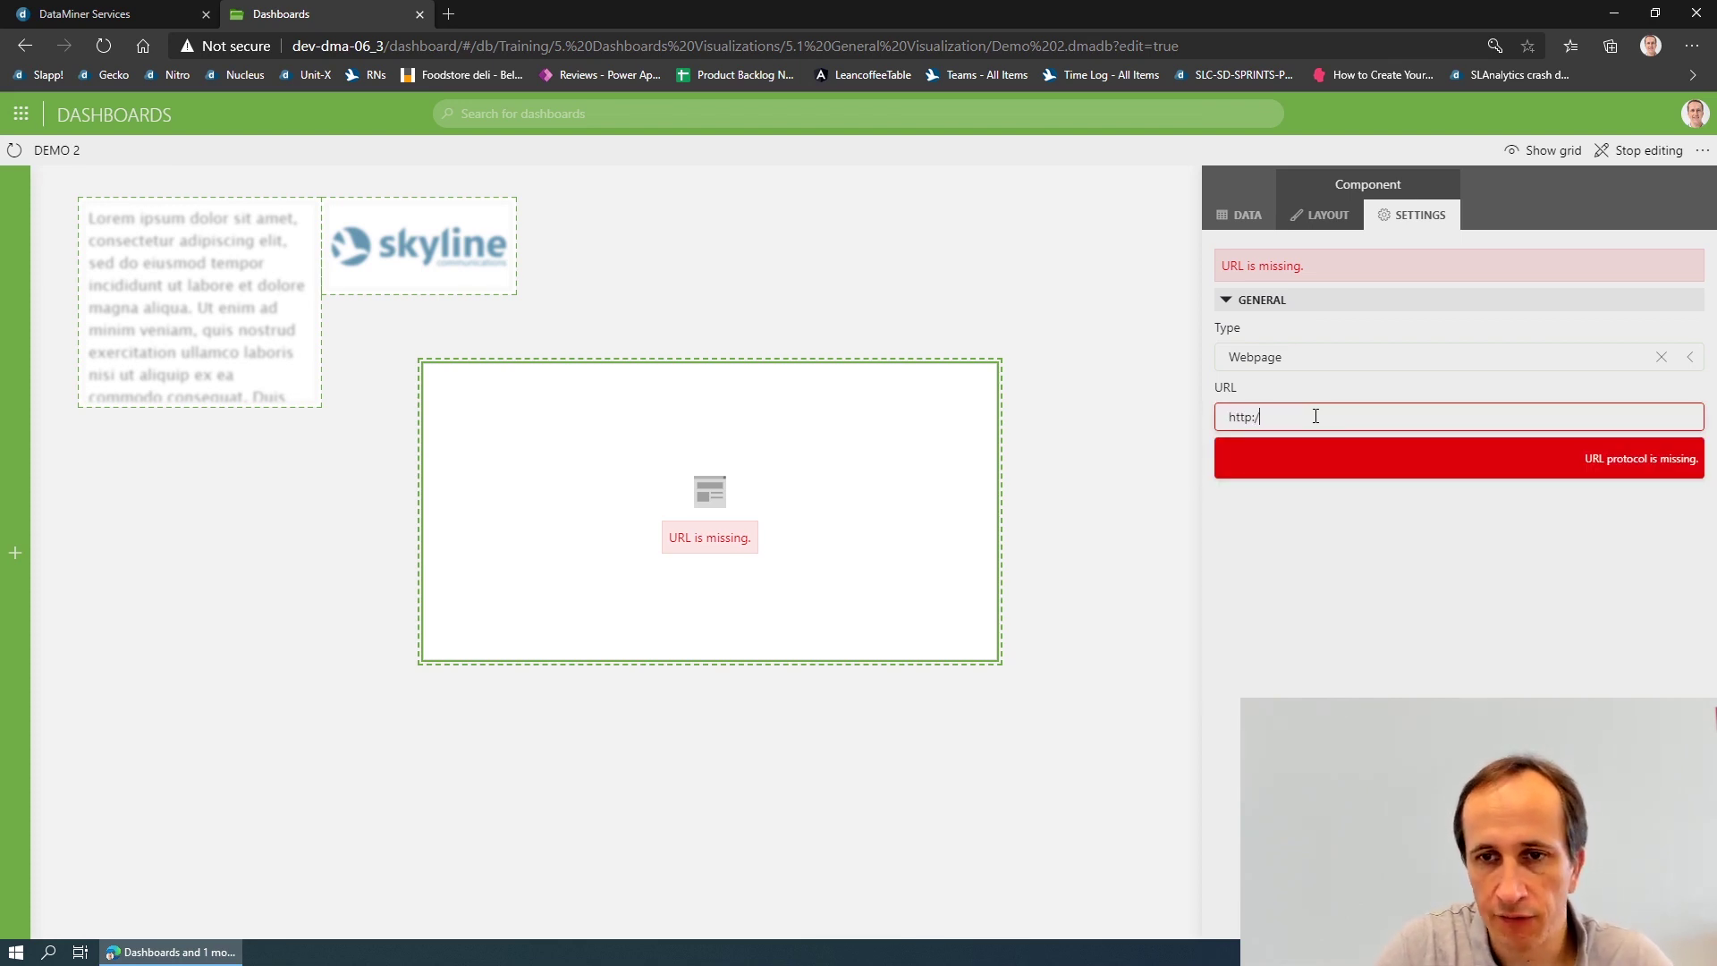
type("/www")
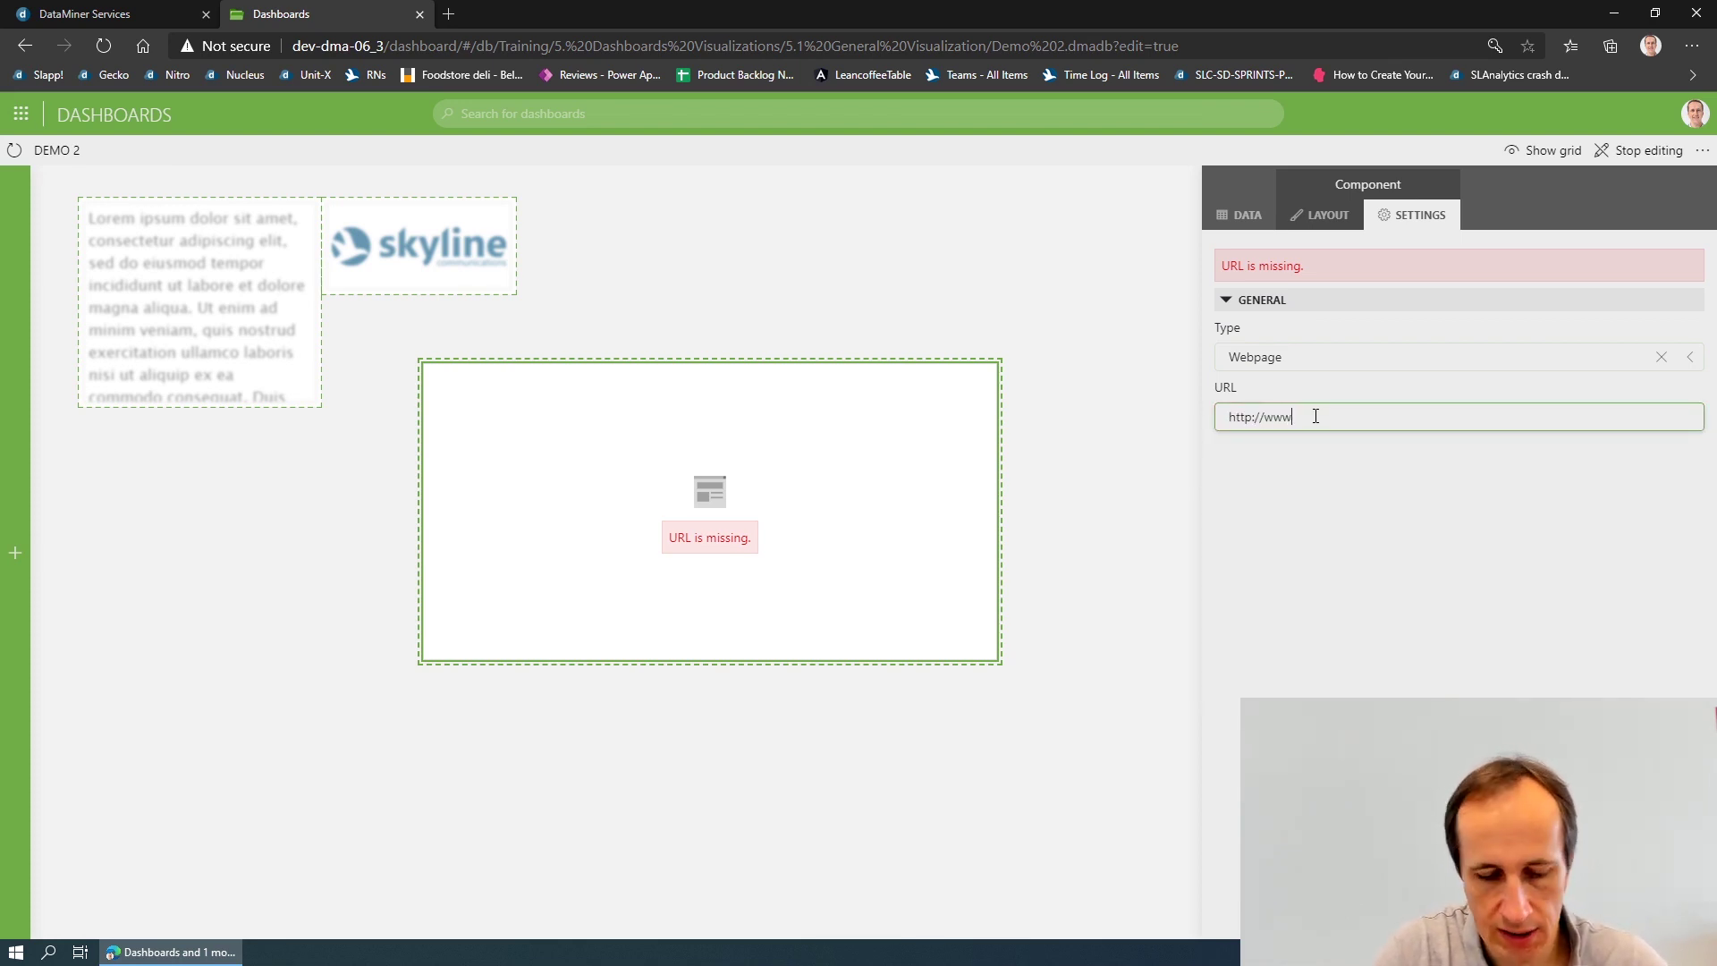
type("sk")
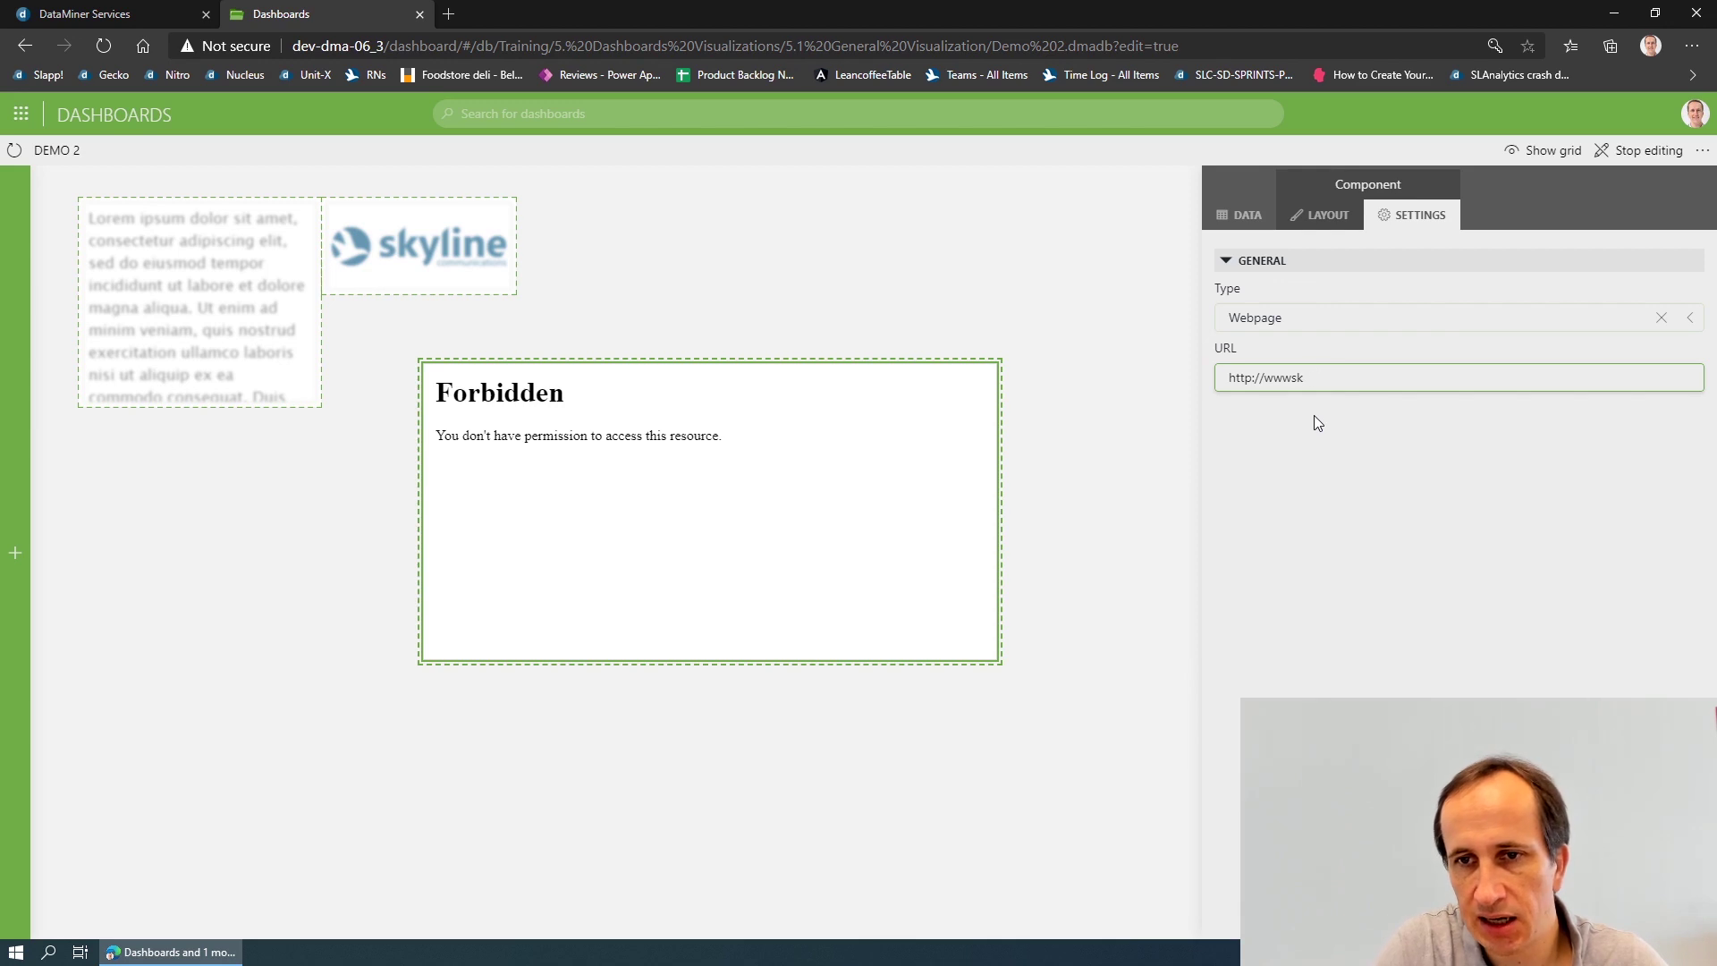
type("yl.skyline.b")
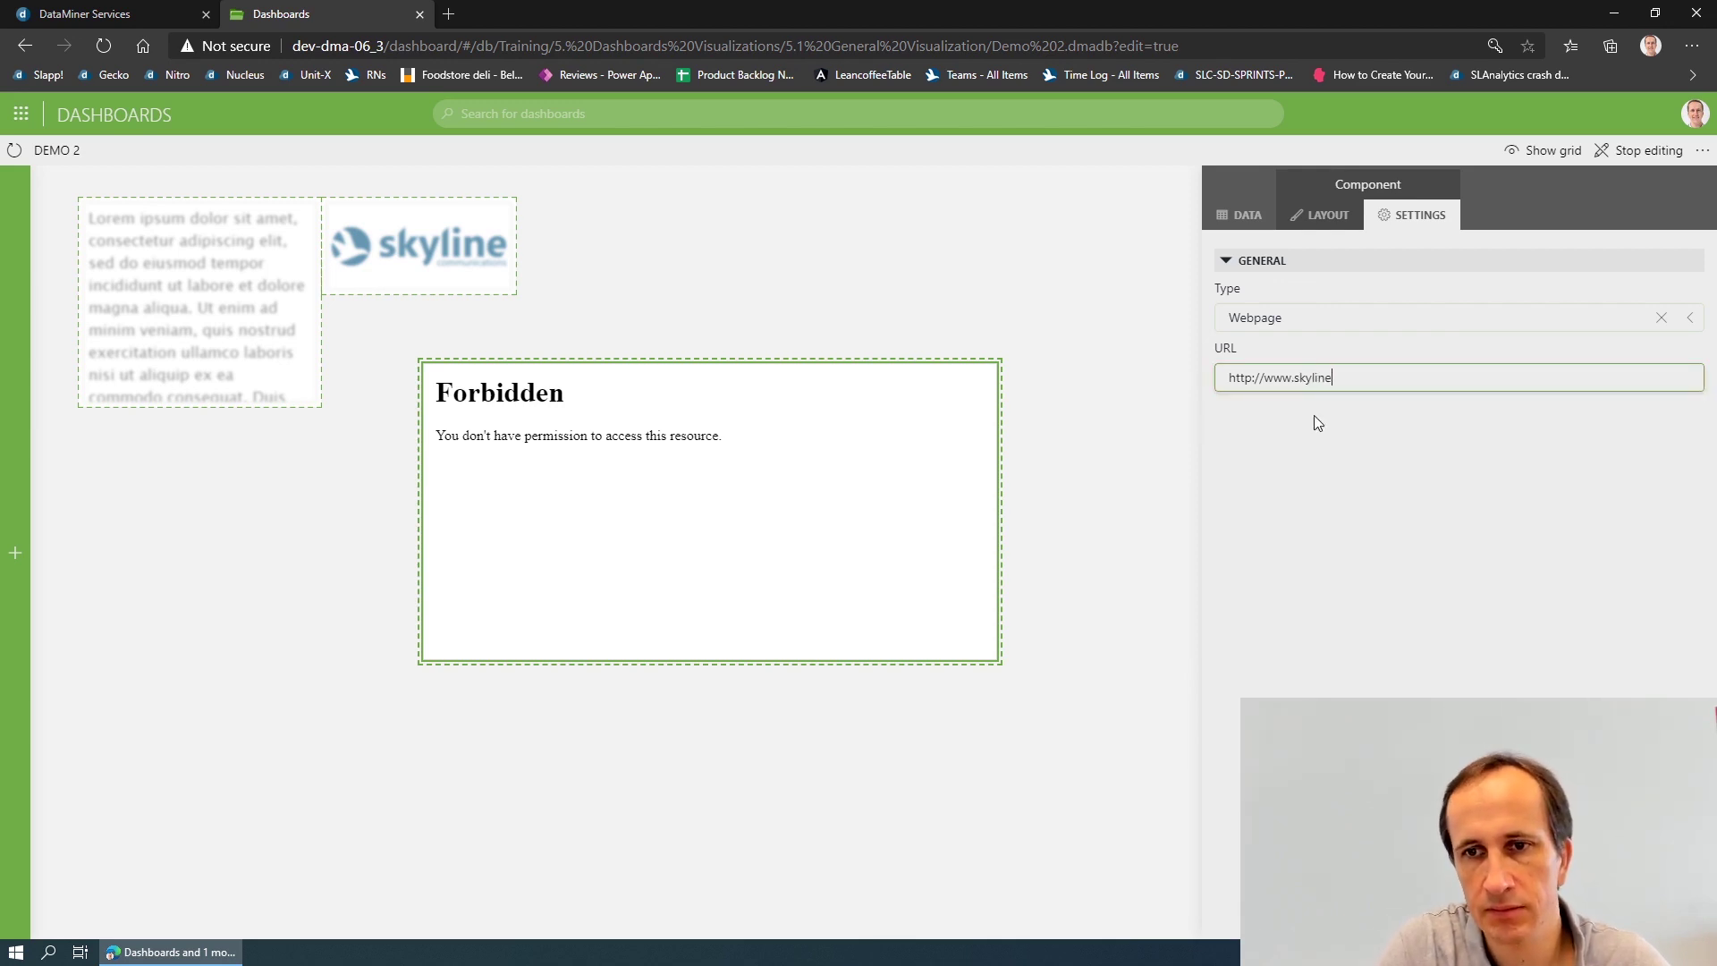
type("e")
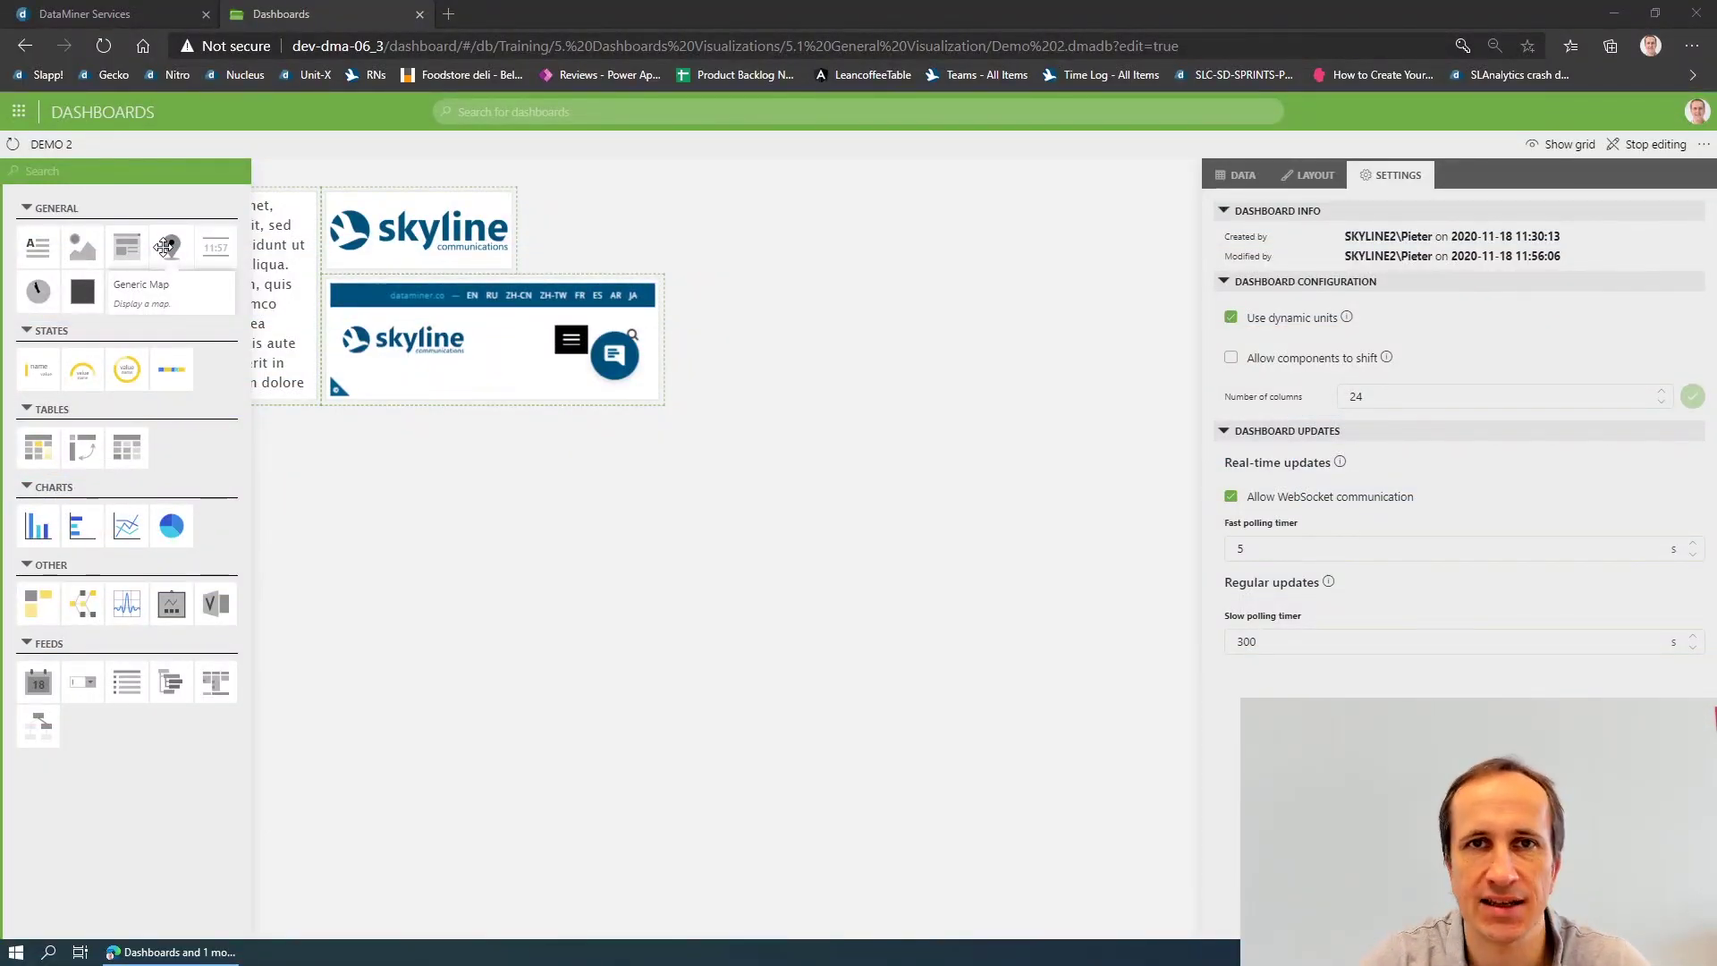
Add a Generic Map component below the existing components and choose Infrastructure as its configuration.
left_click_drag(164, 248, 200, 460)
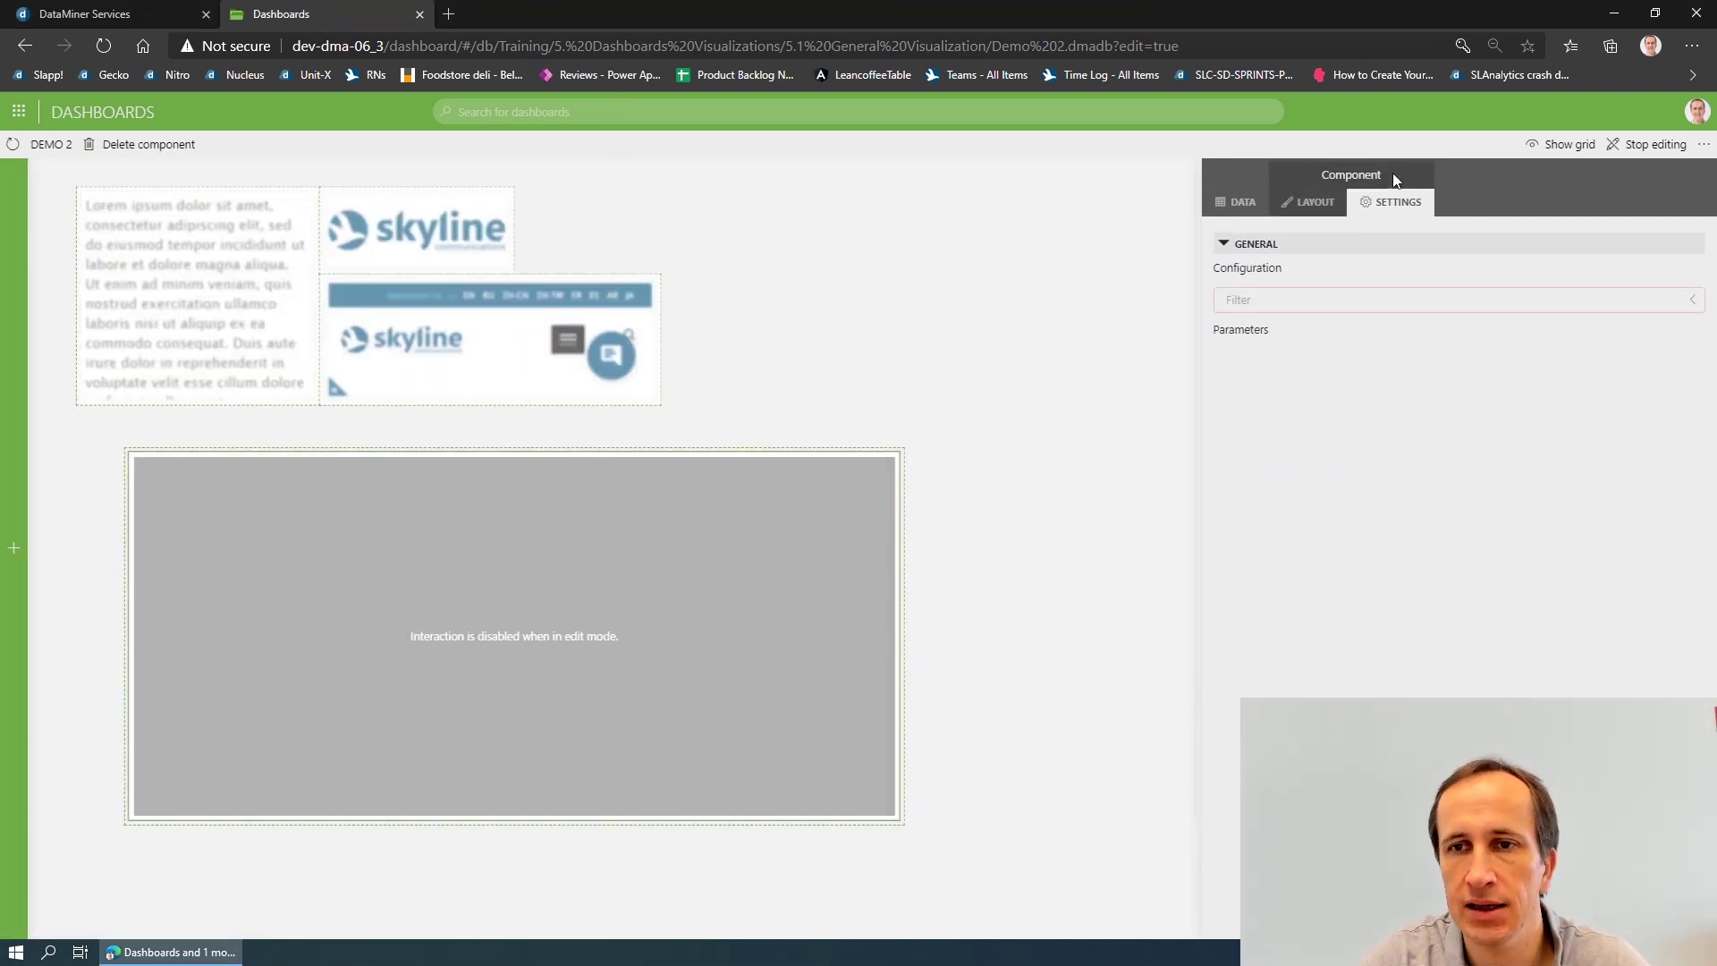
left_click(1319, 295)
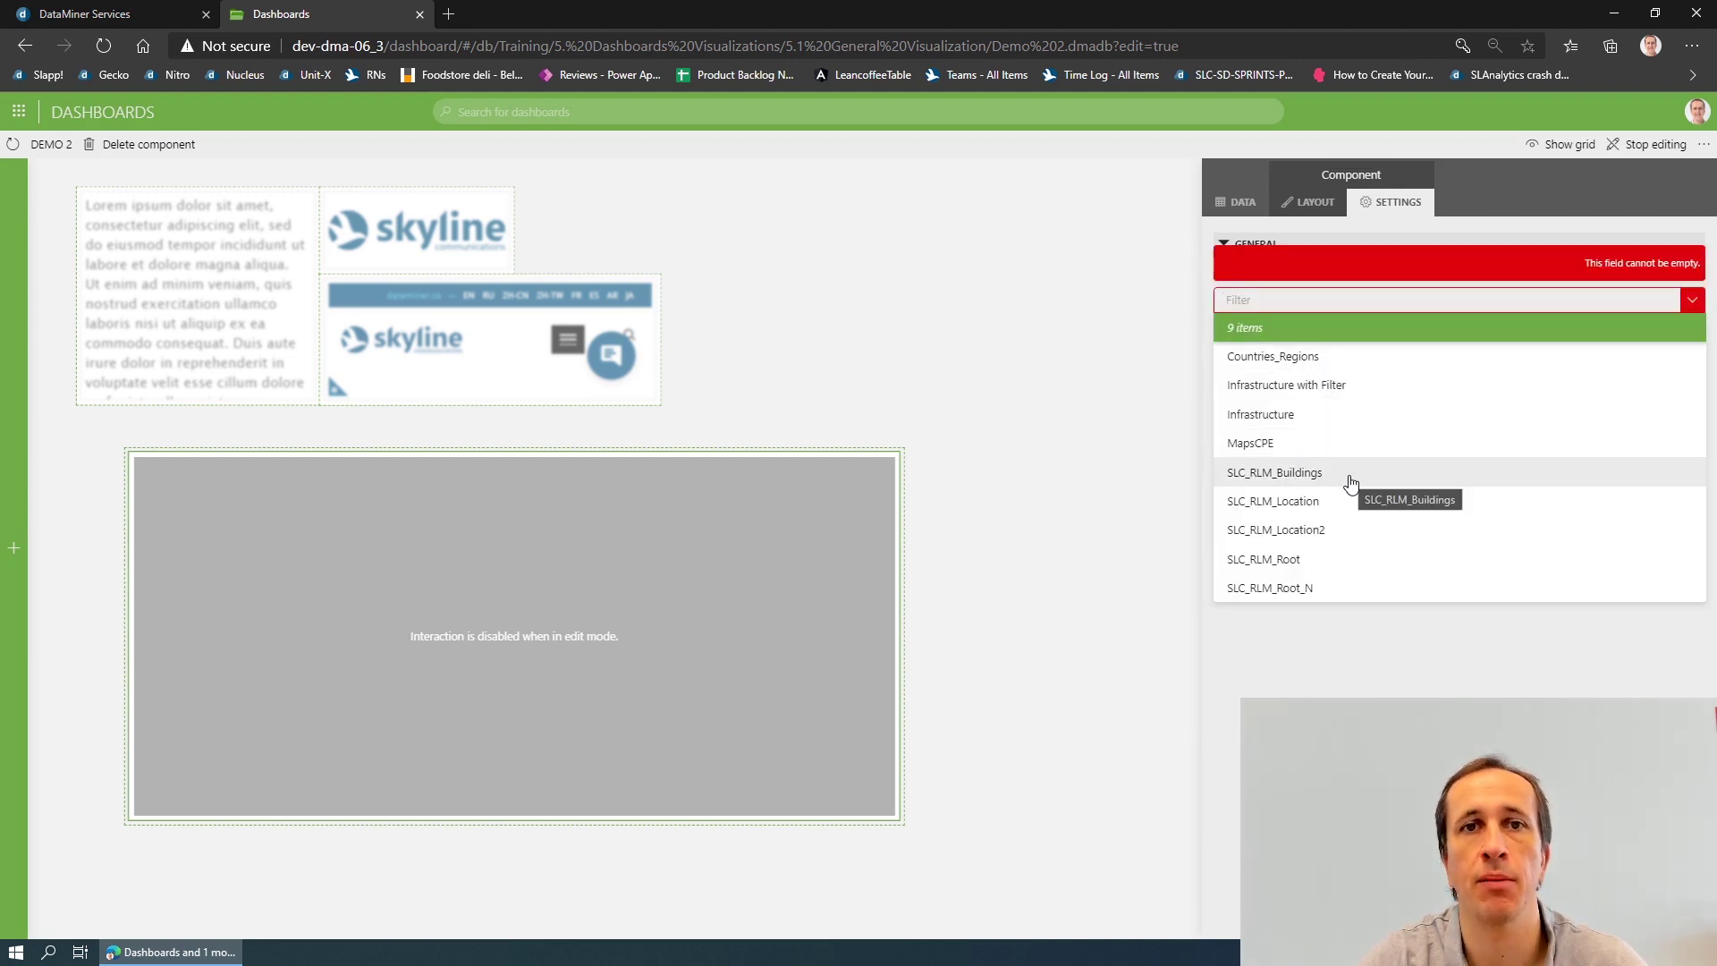
left_click(1319, 414)
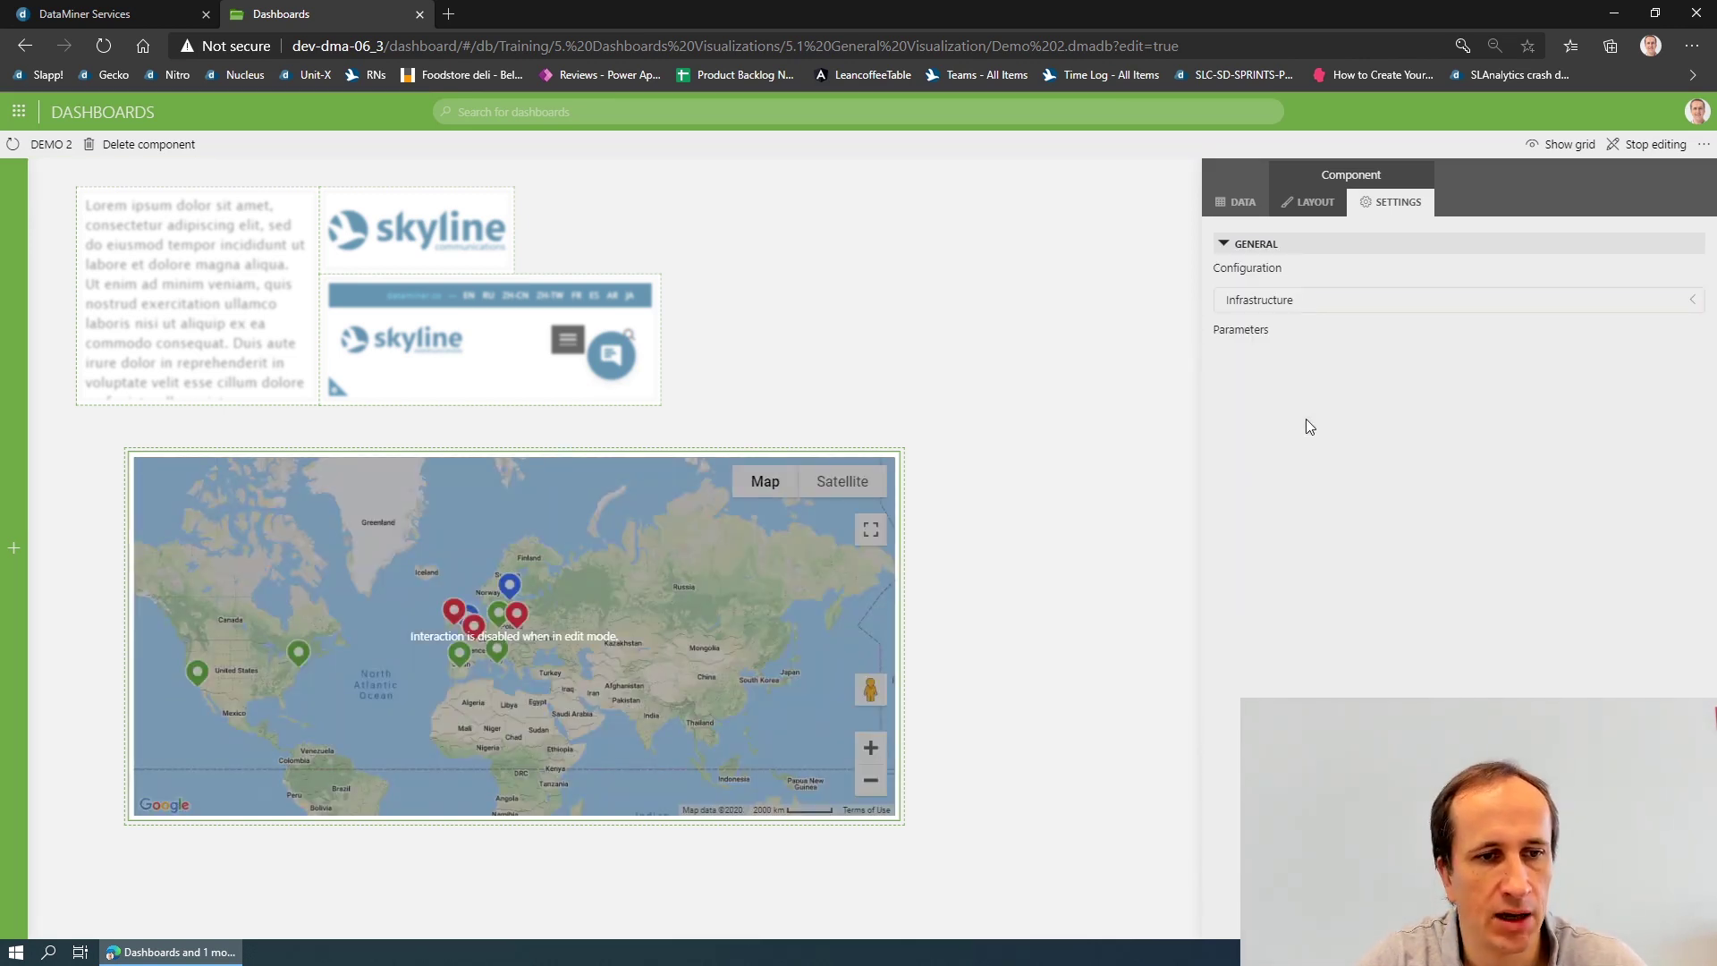
Change the map's configuration to Infrastructure with Filter and set its continent parameter to Europe.
left_click(1331, 303)
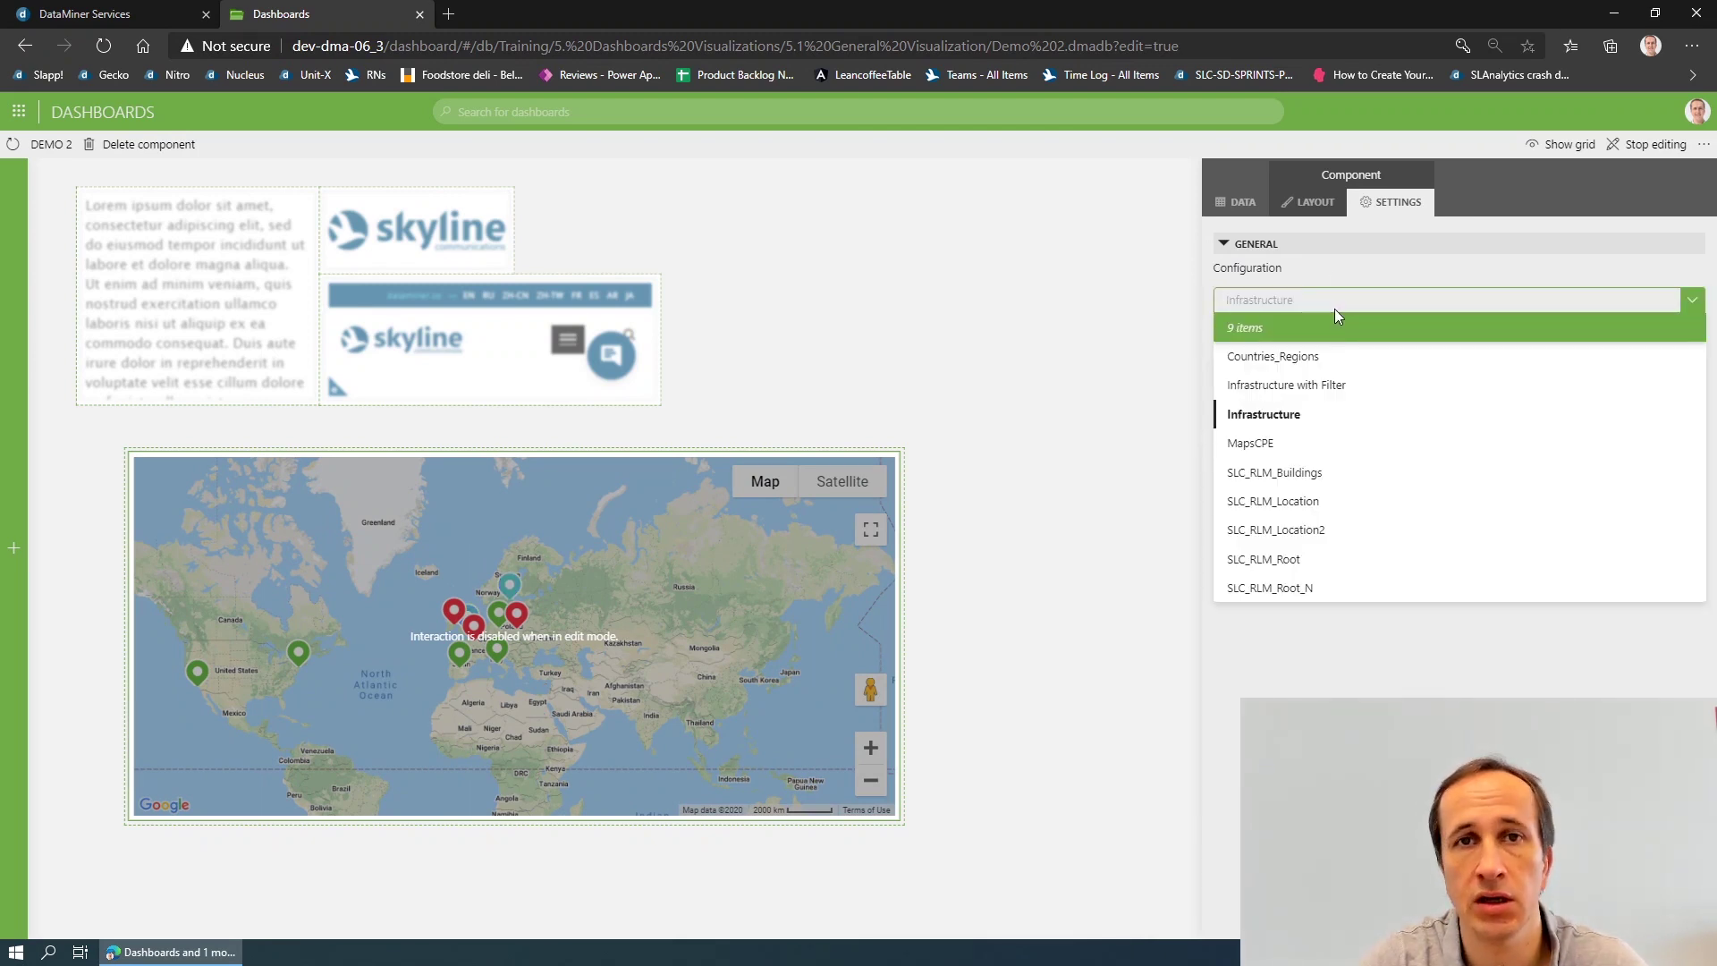
left_click(1334, 385)
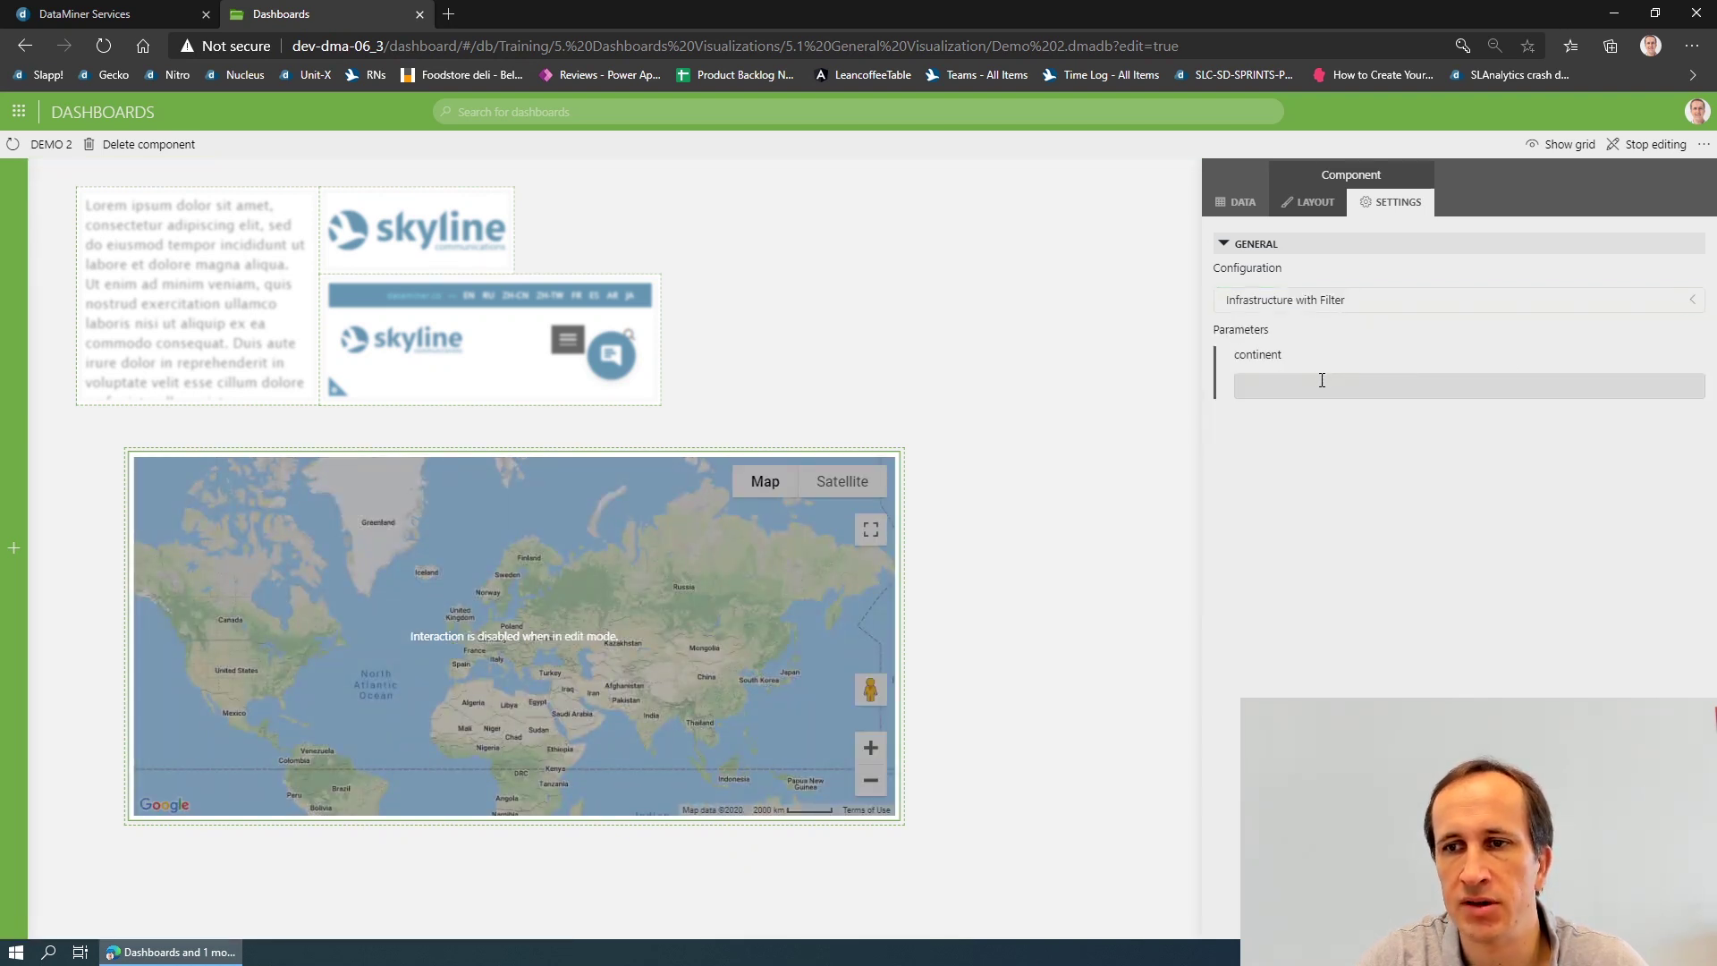
left_click(1324, 382)
type("Eu")
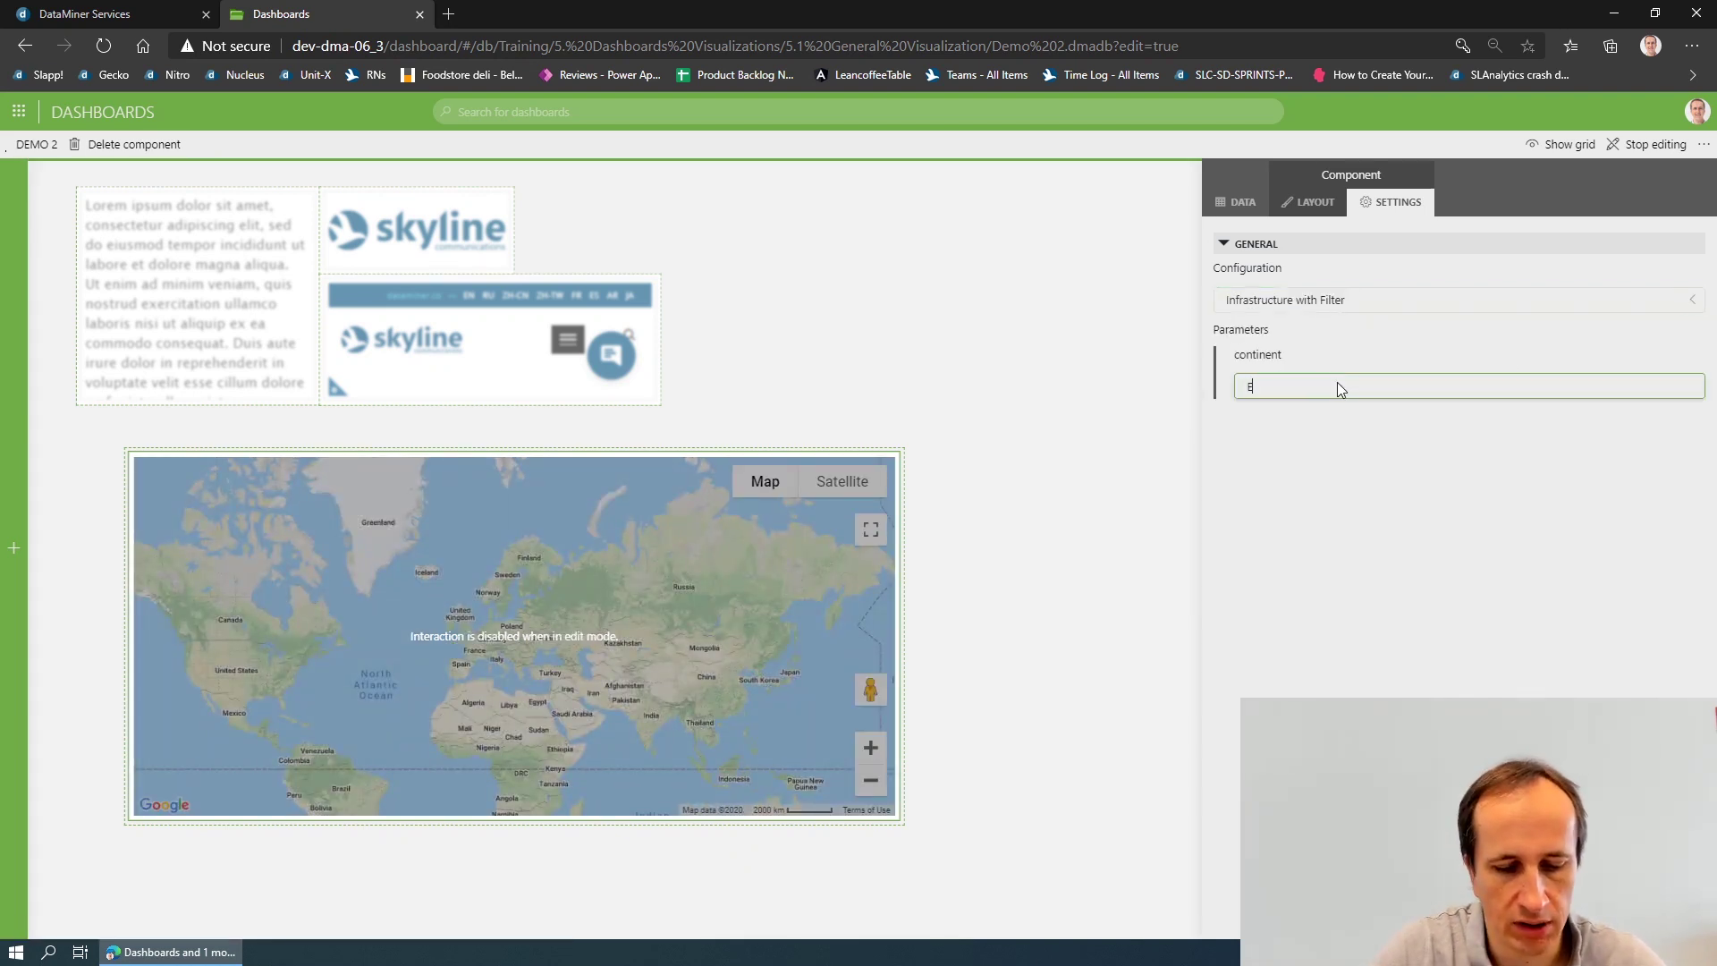
type("rope")
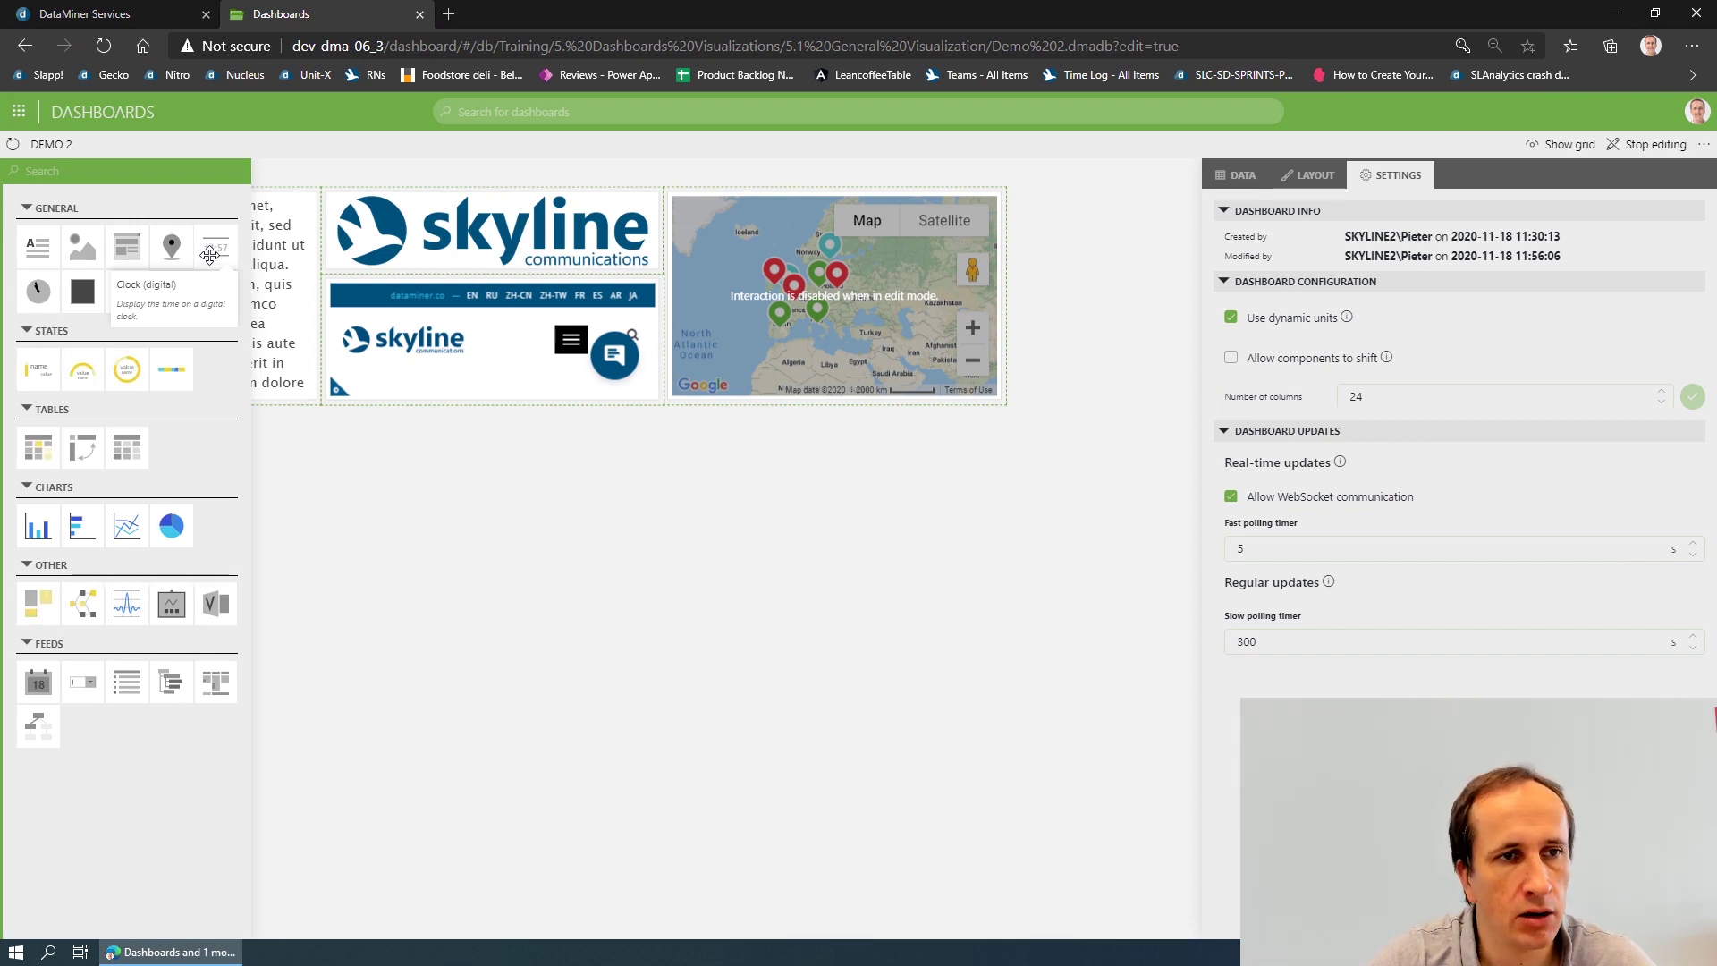
Add an enlarged digital clock below the Web component and set its type to DataMiner server time.
left_click_drag(210, 247, 356, 493)
left_click_drag(424, 552, 648, 608)
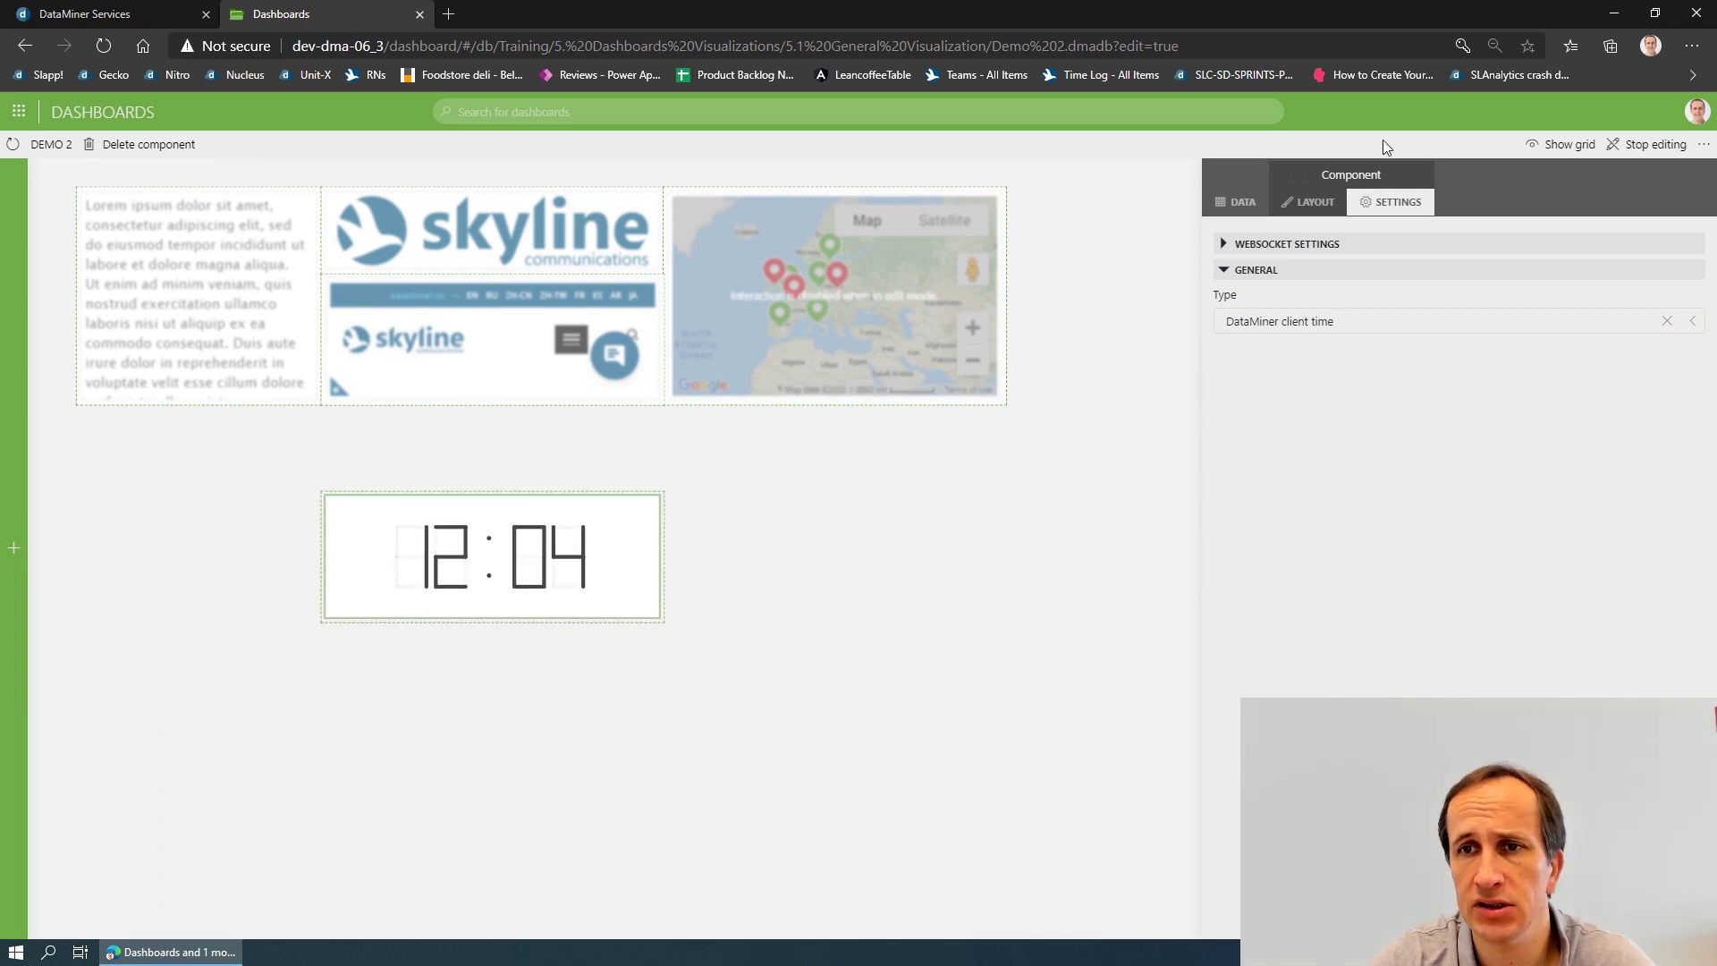
left_click(1385, 326)
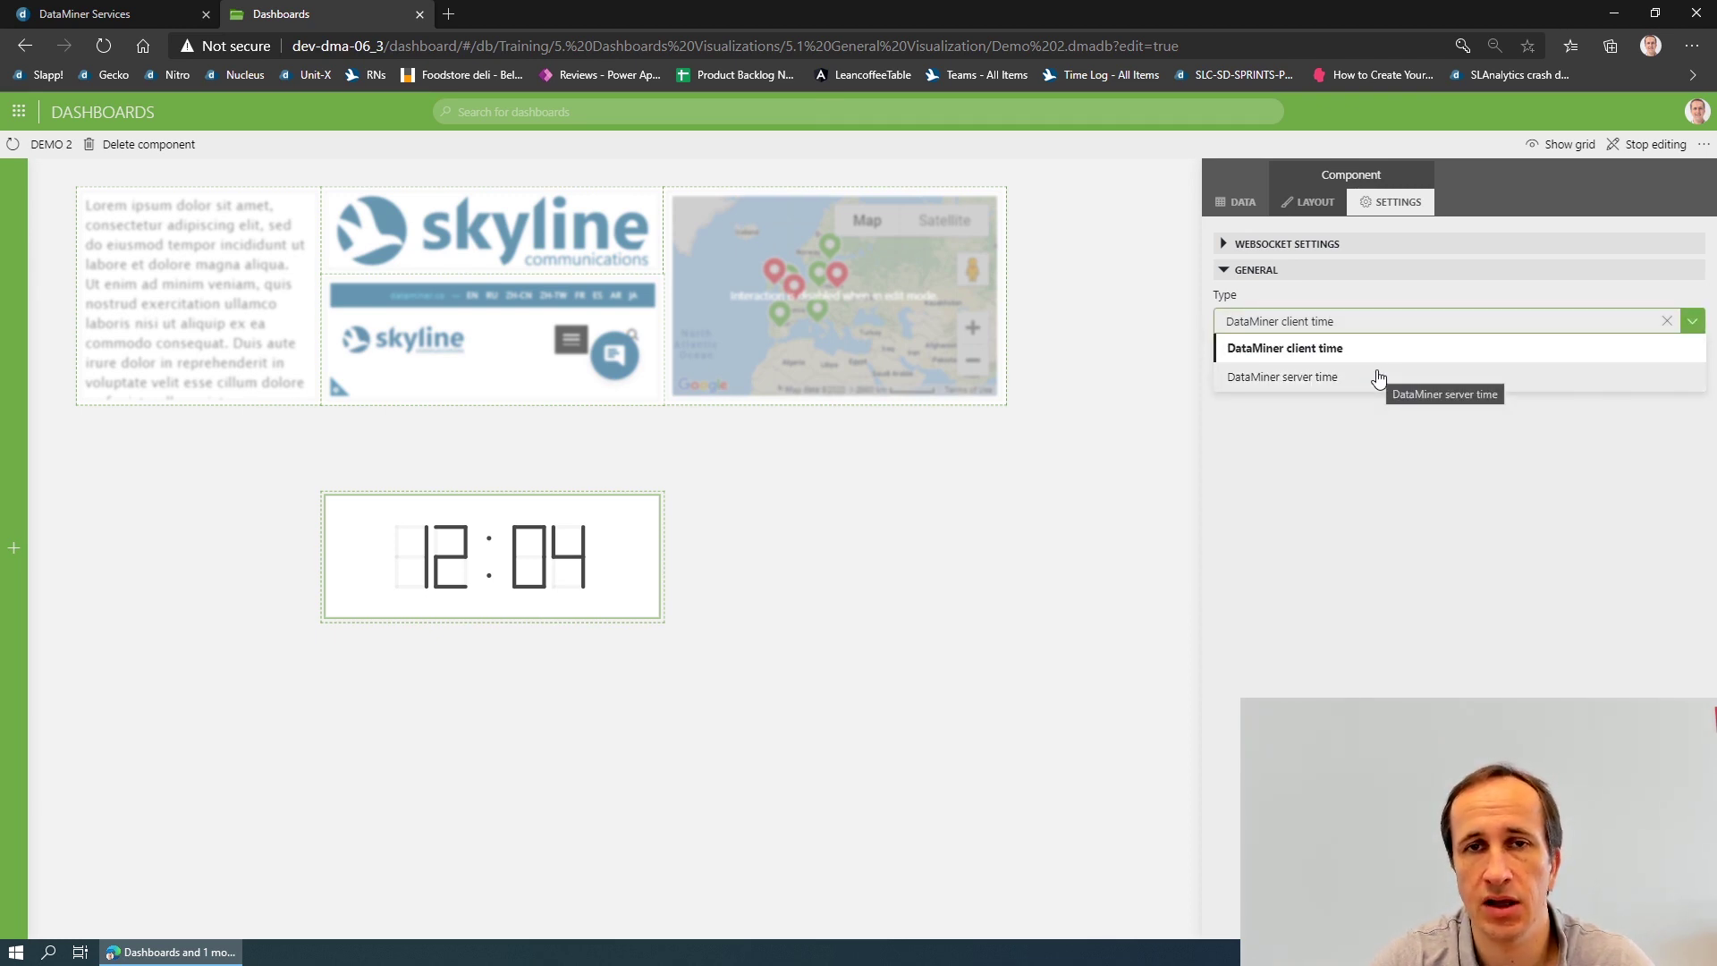
left_click(1378, 377)
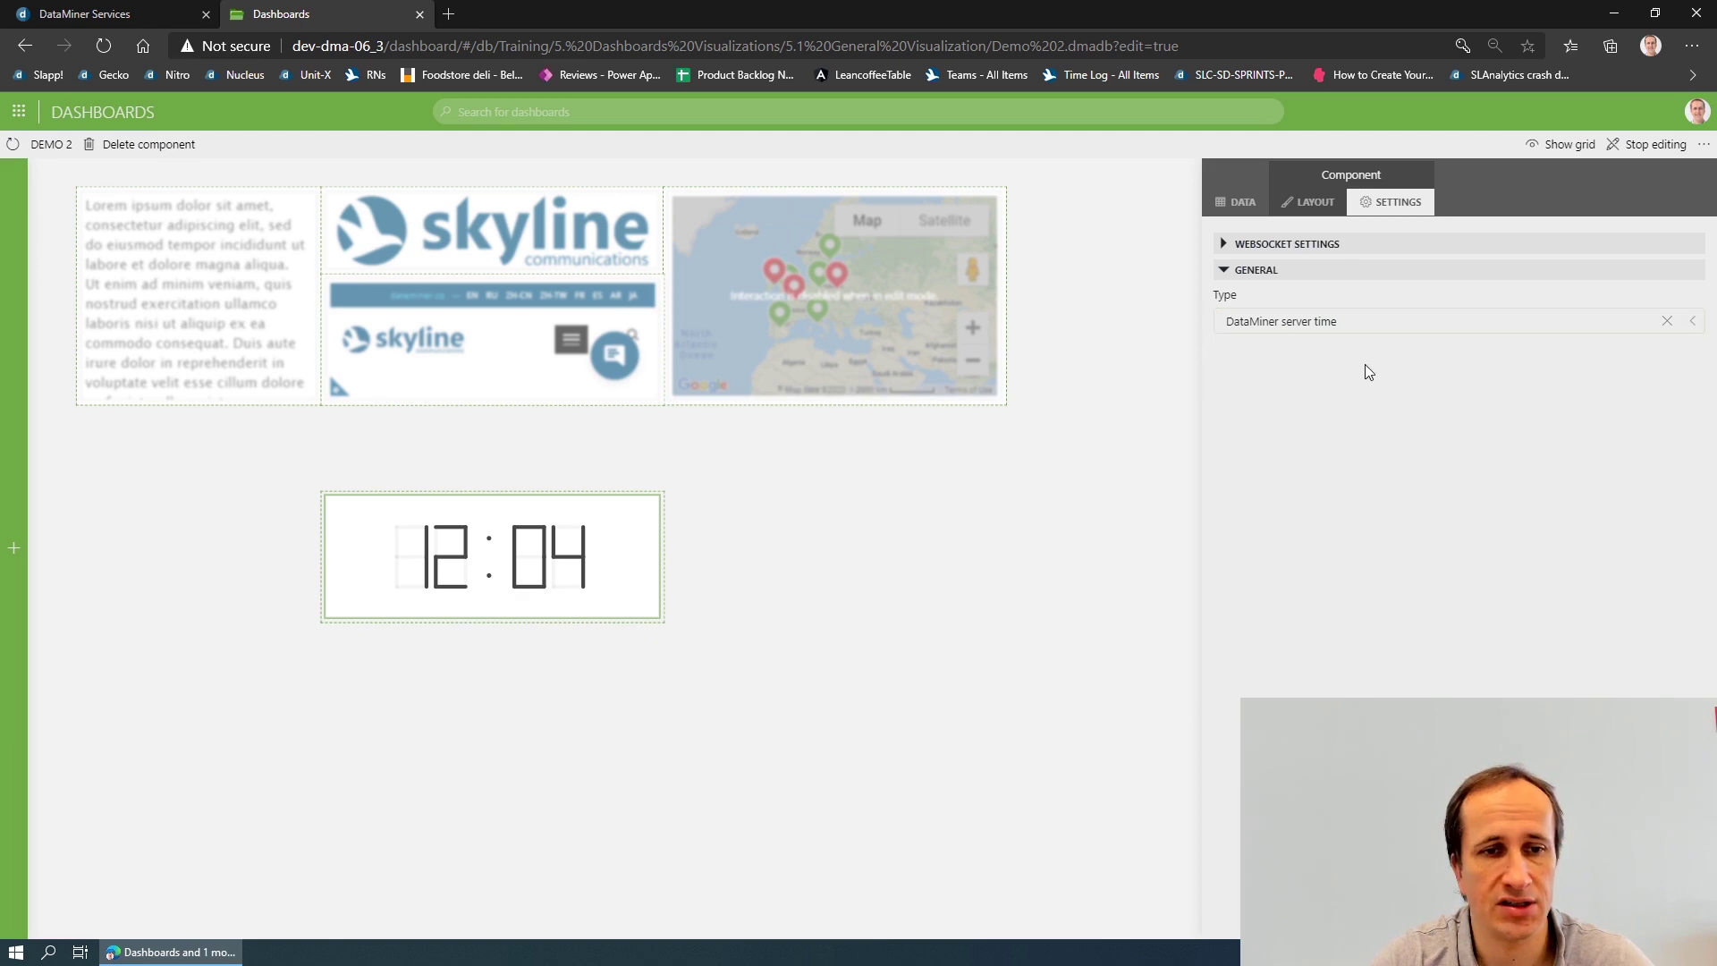
Show the seconds and the date on the digital clock.
left_click(1312, 209)
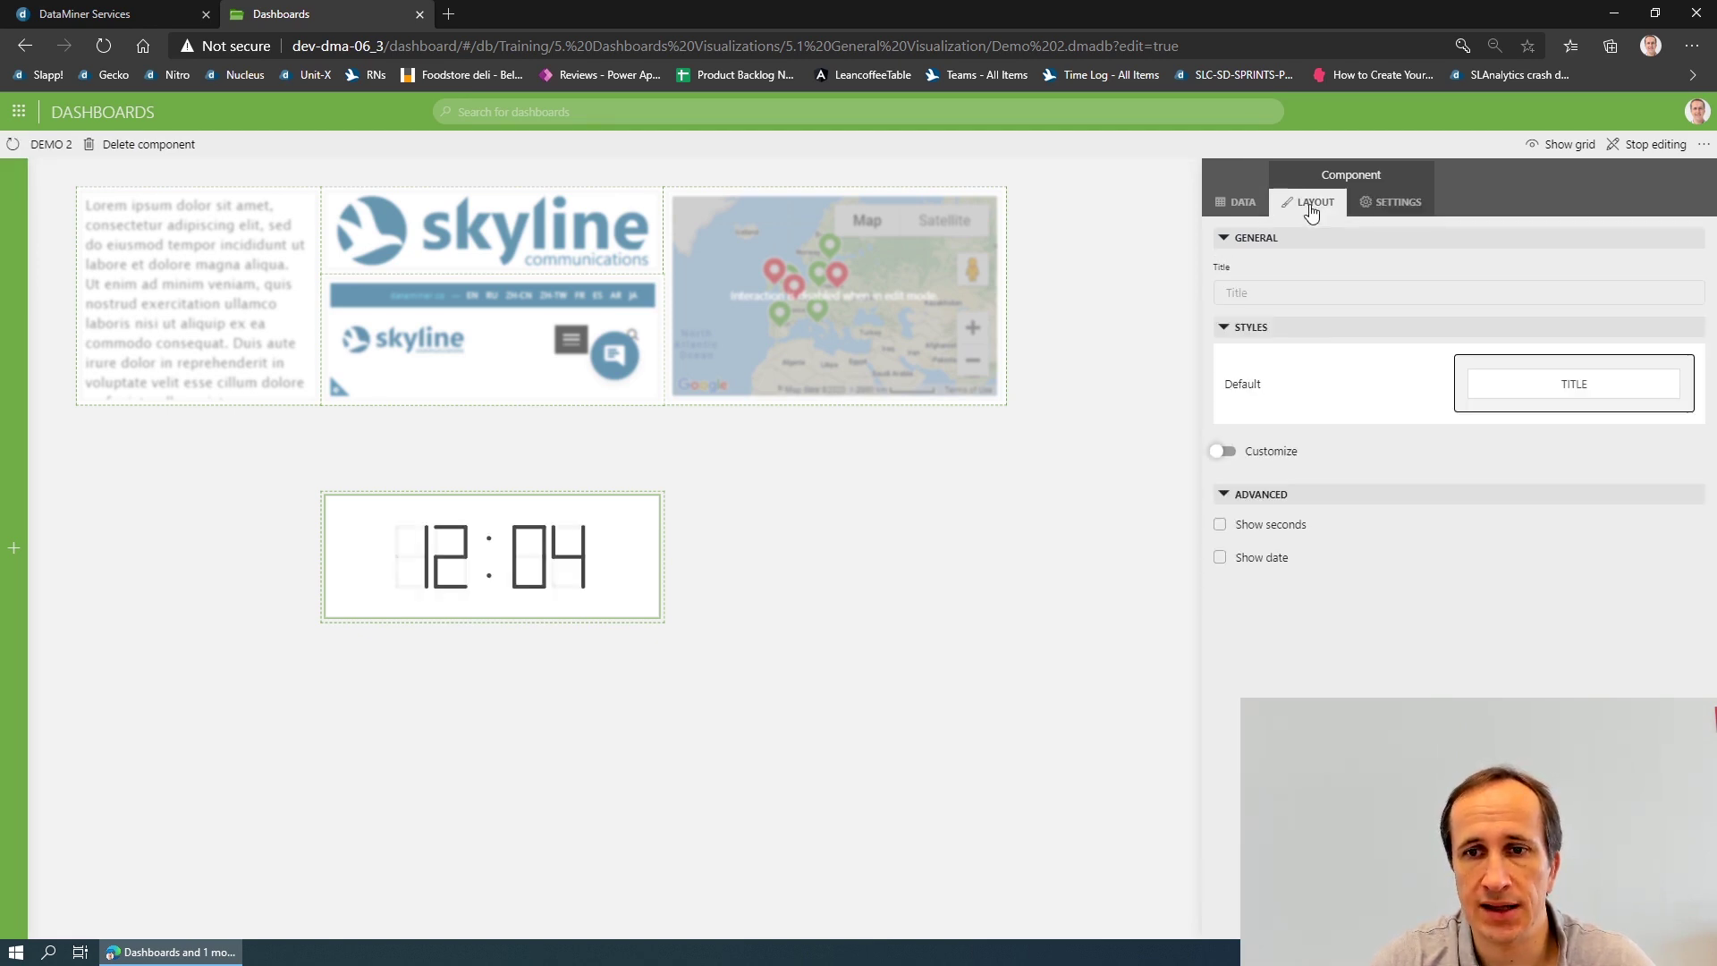
left_click(1277, 526)
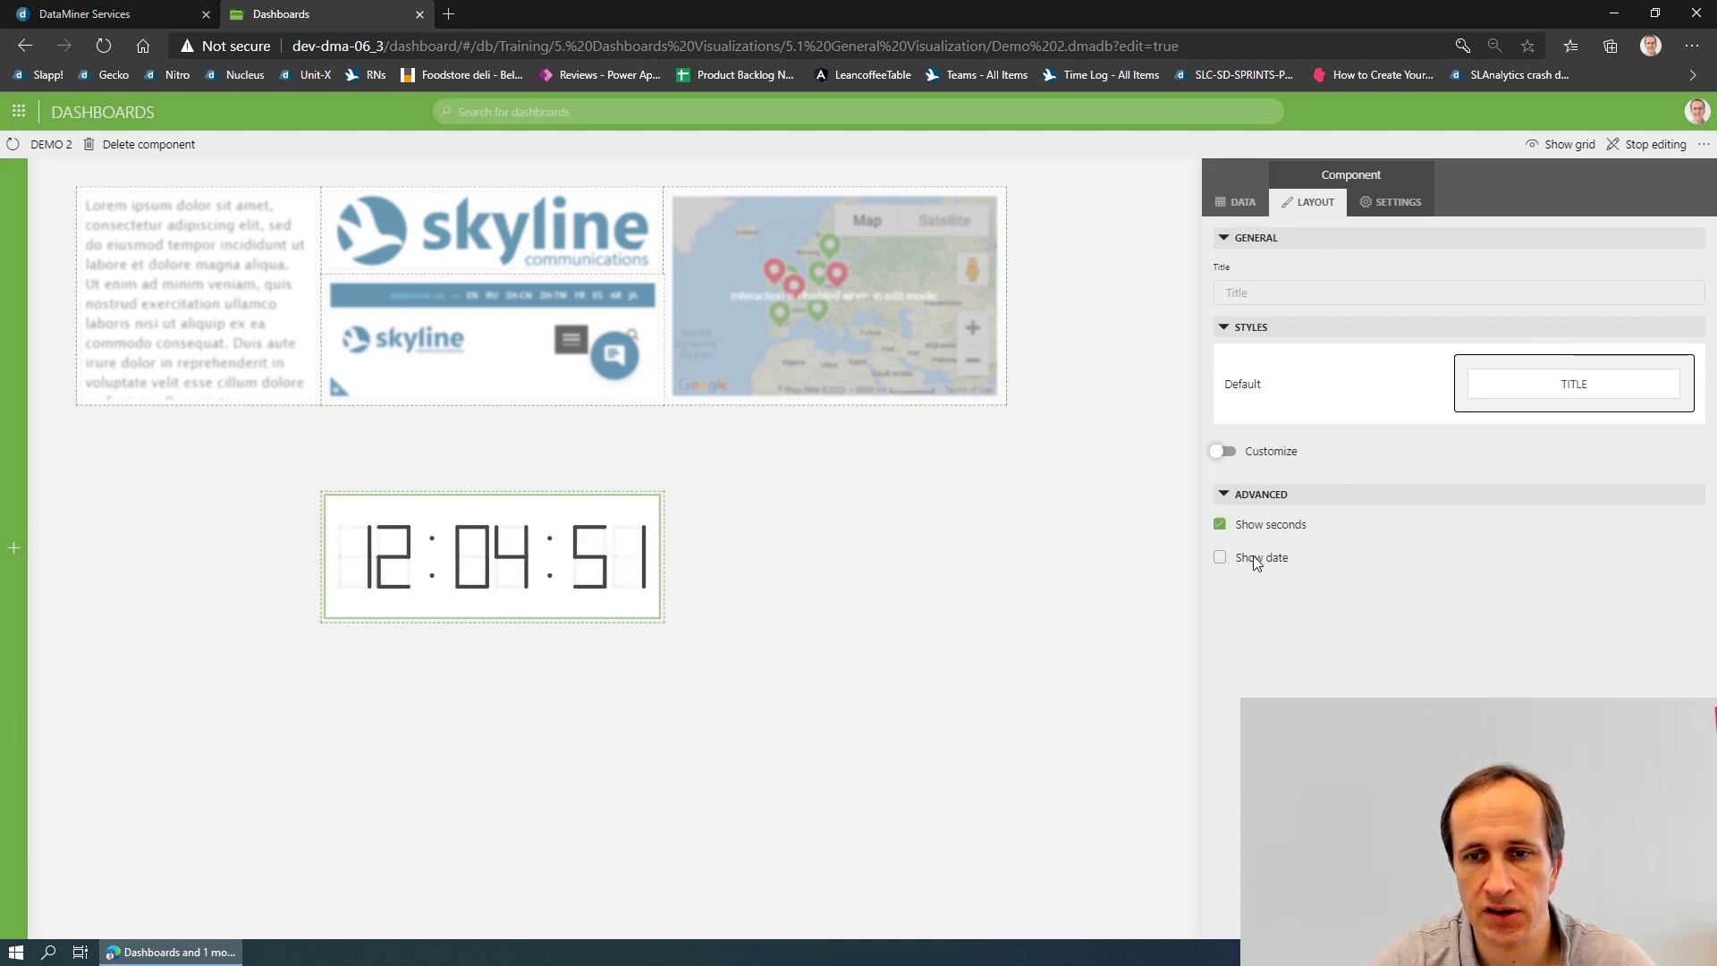
left_click(1254, 558)
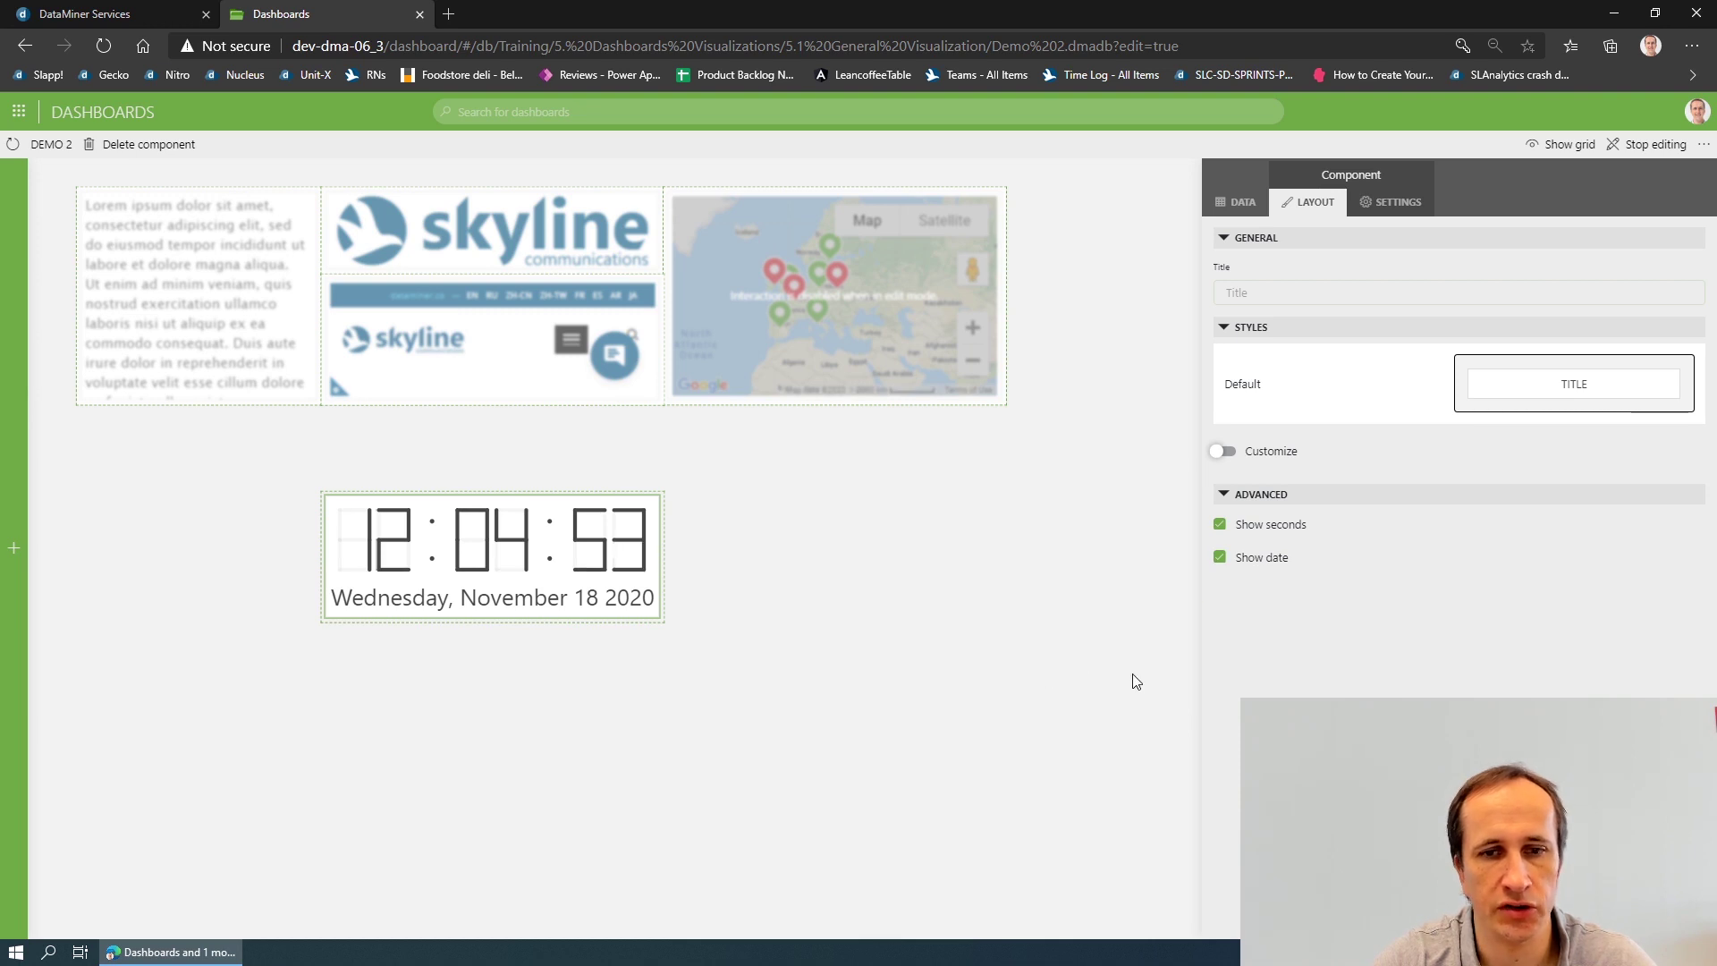
Place an analog clock directly below the digital clock and enlarge it.
mouse_move(13, 547)
left_click_drag(172, 604, 394, 646)
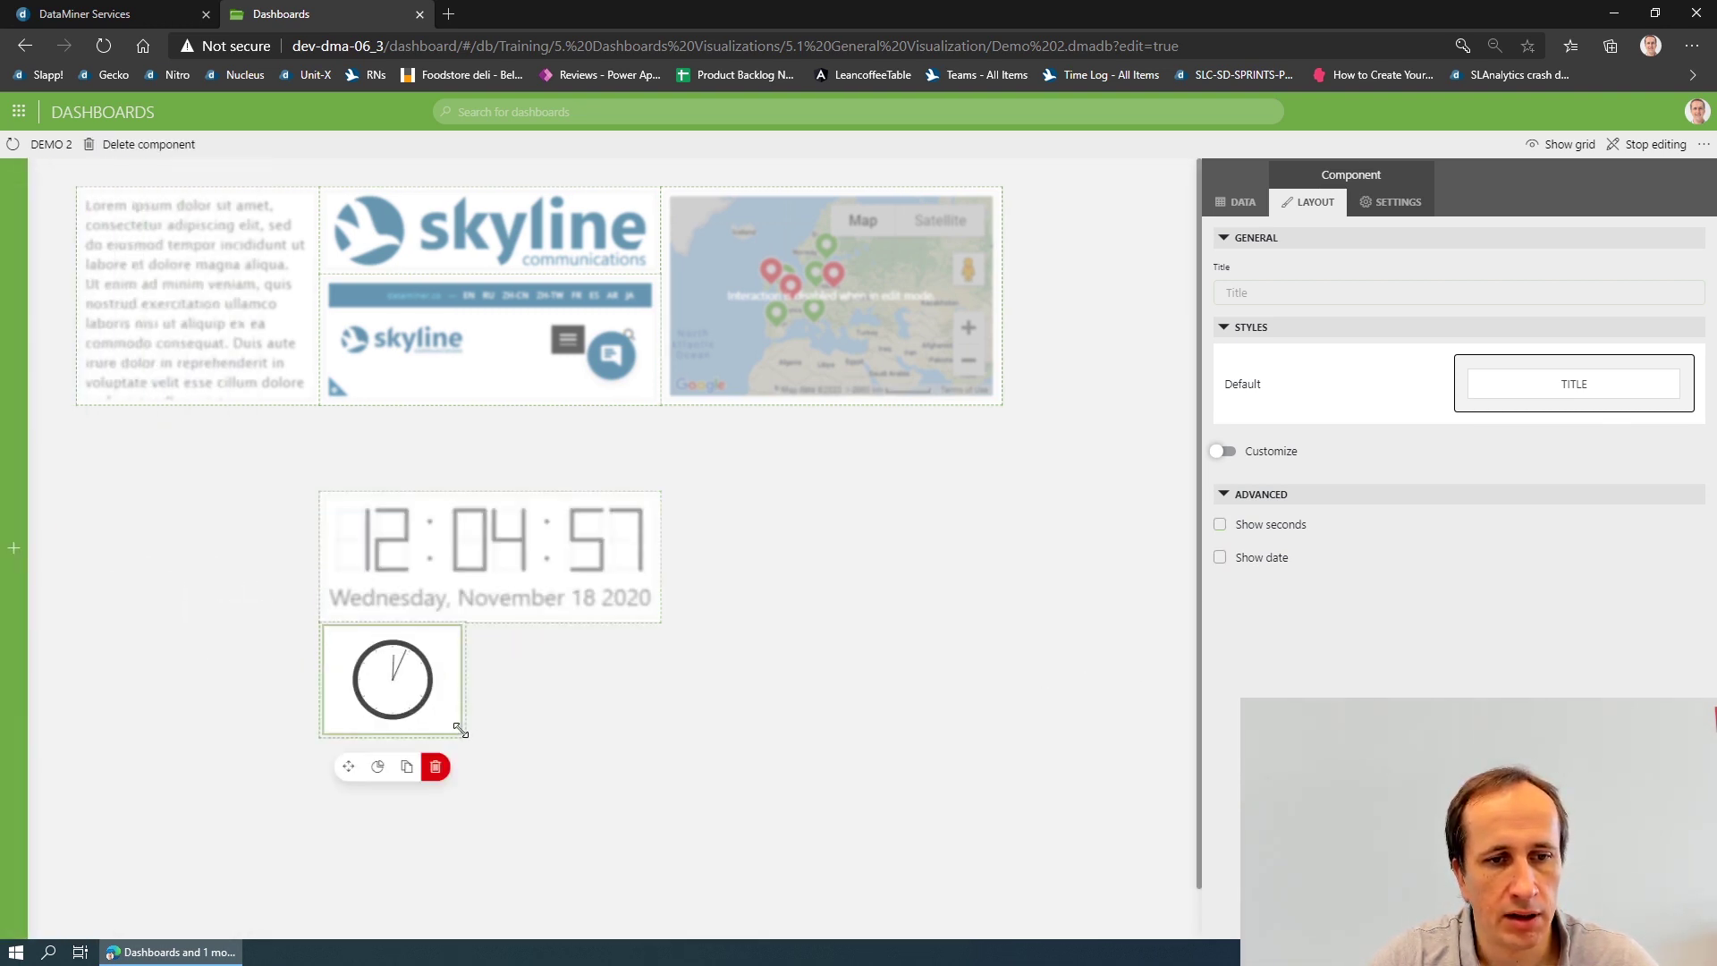
left_click_drag(464, 735, 608, 790)
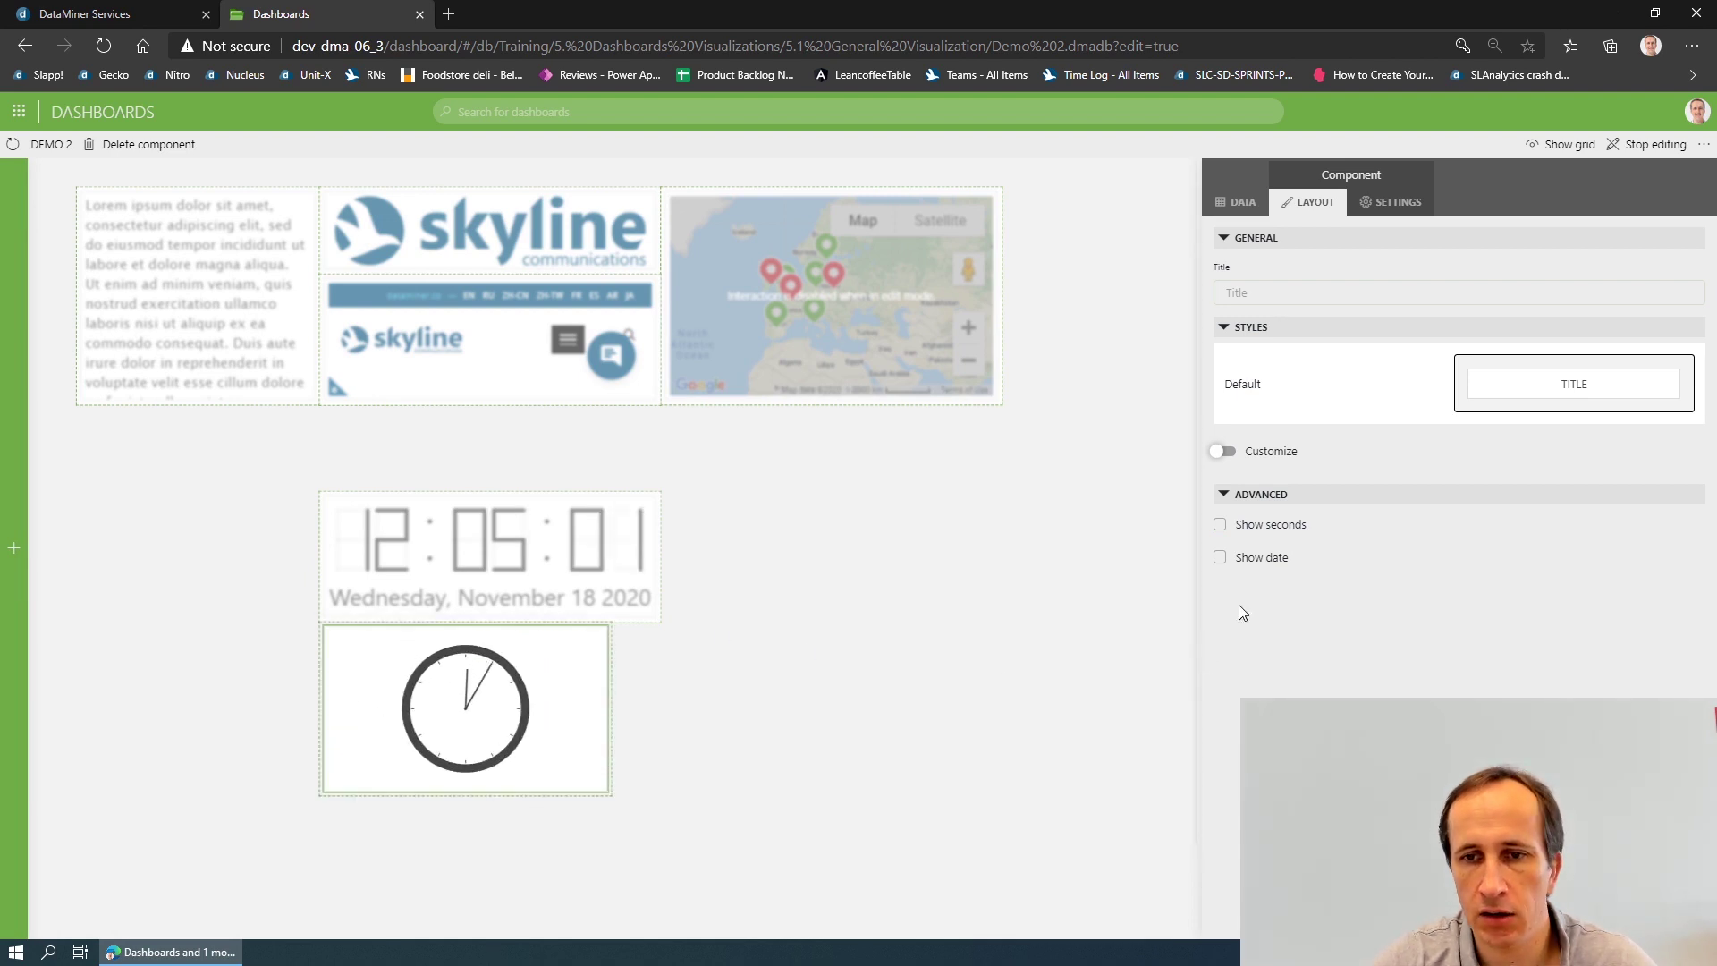
Show the seconds and date on the analog clock and set its type to DataMiner server time.
left_click(1220, 524)
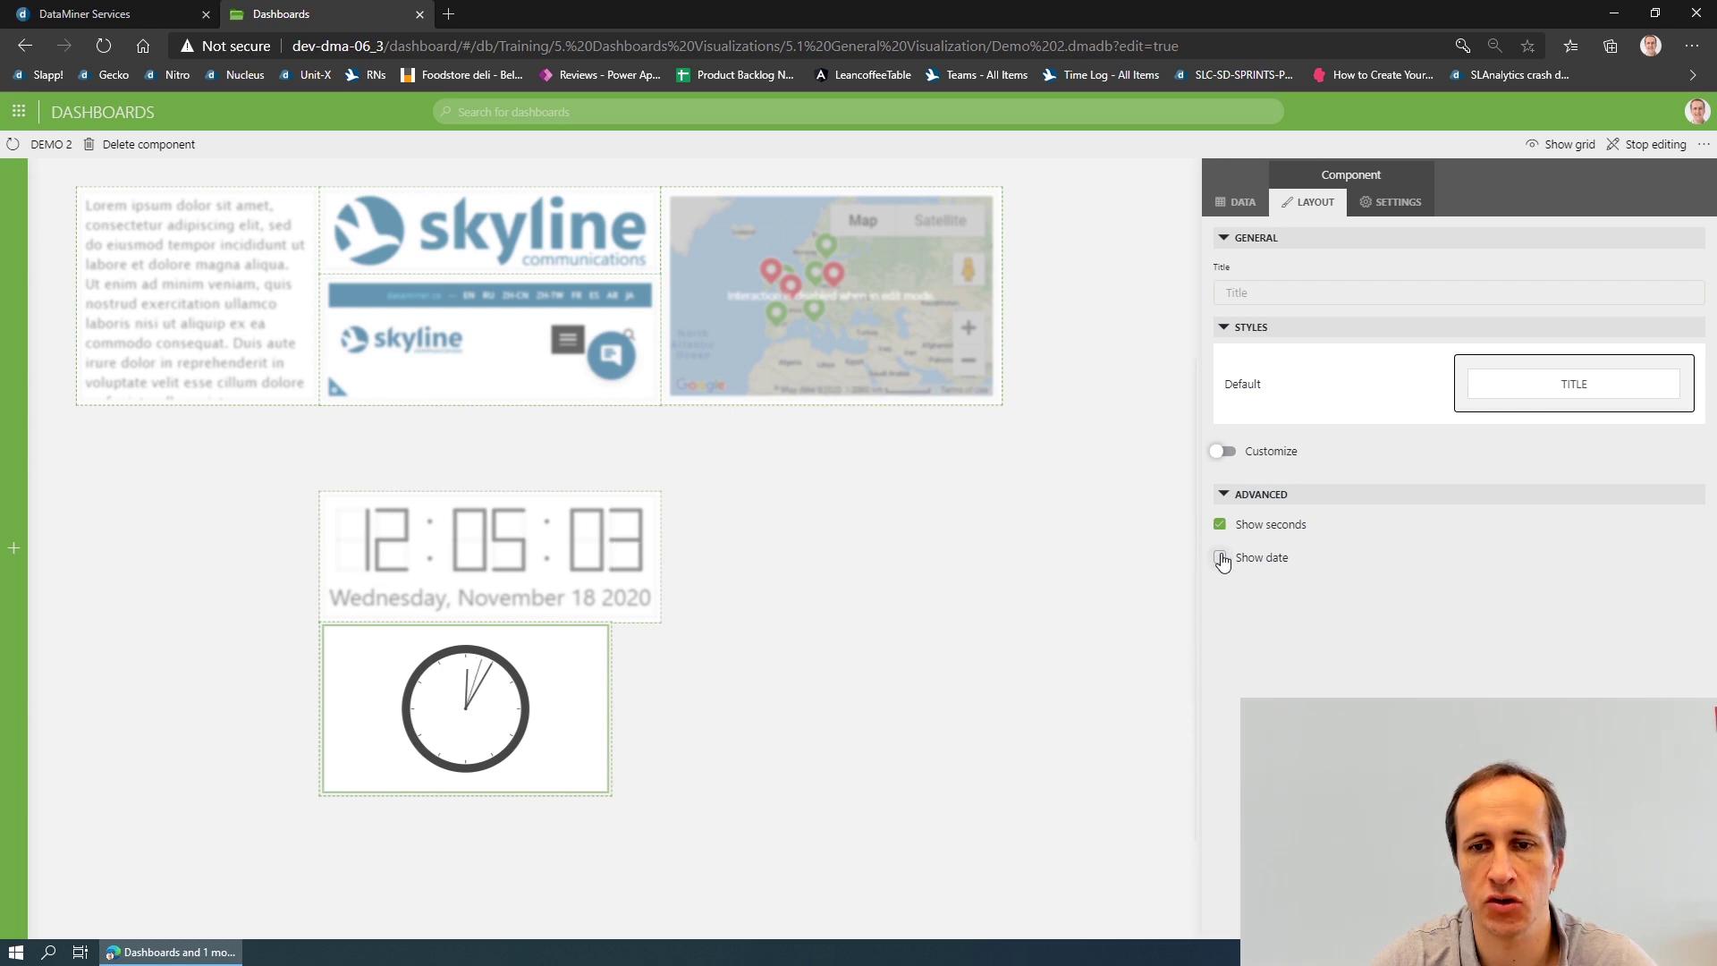
left_click(1220, 557)
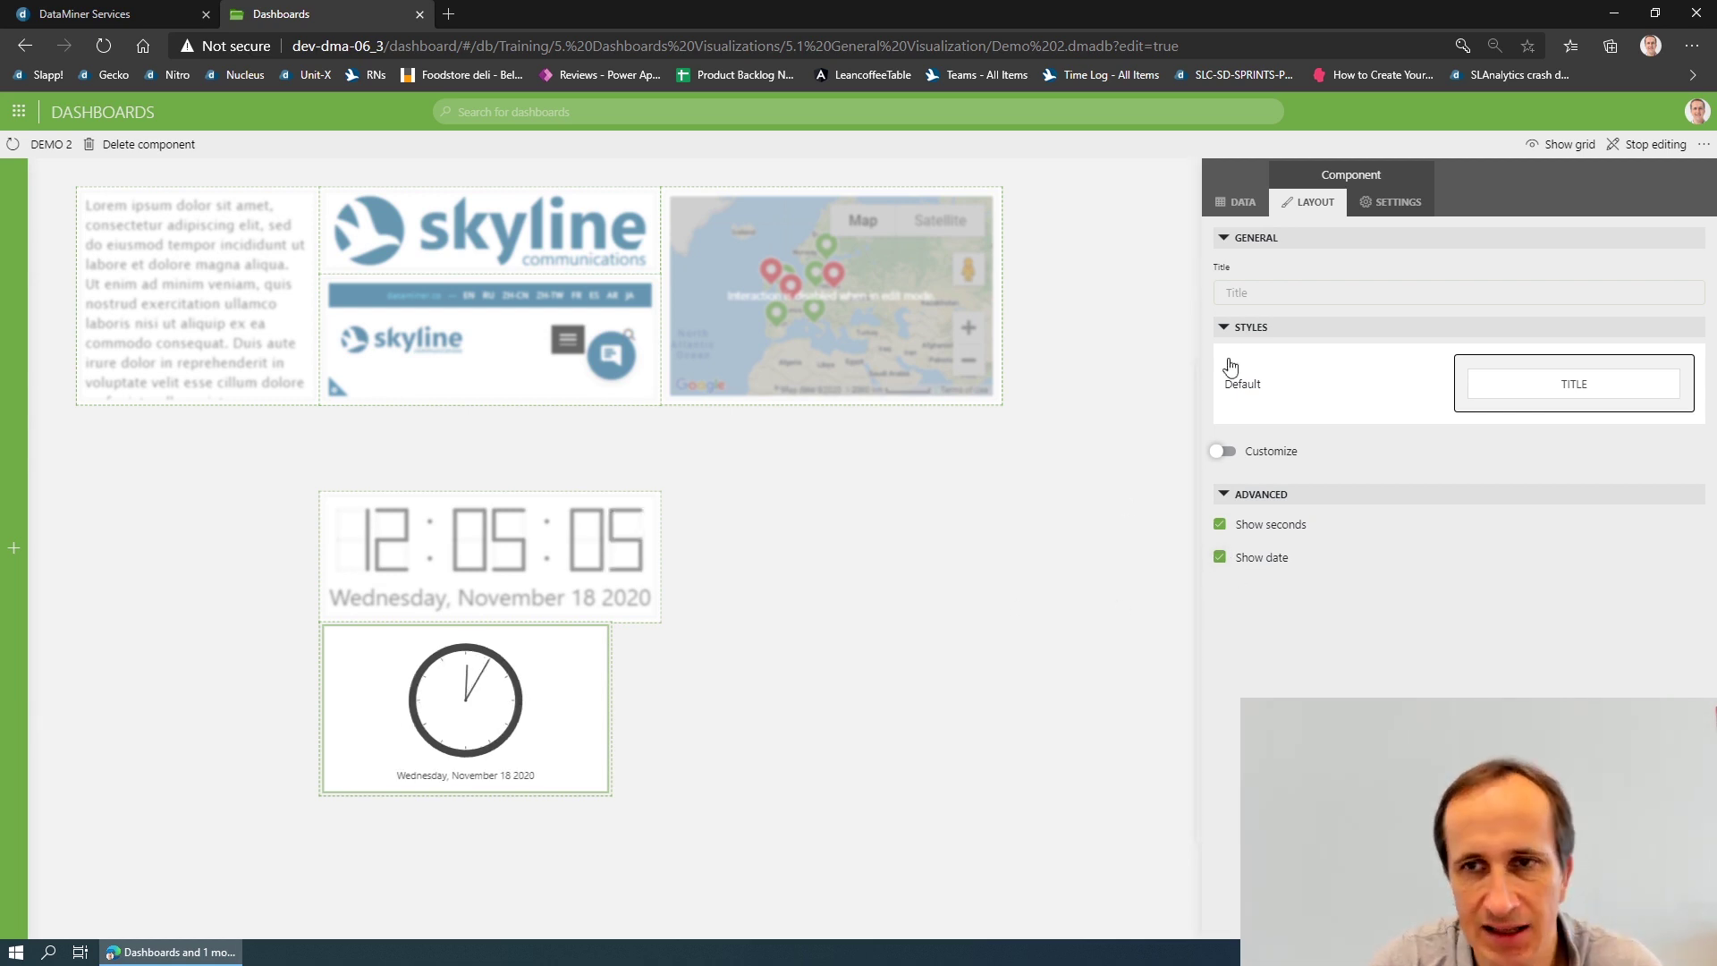
left_click(1368, 217)
left_click(1399, 327)
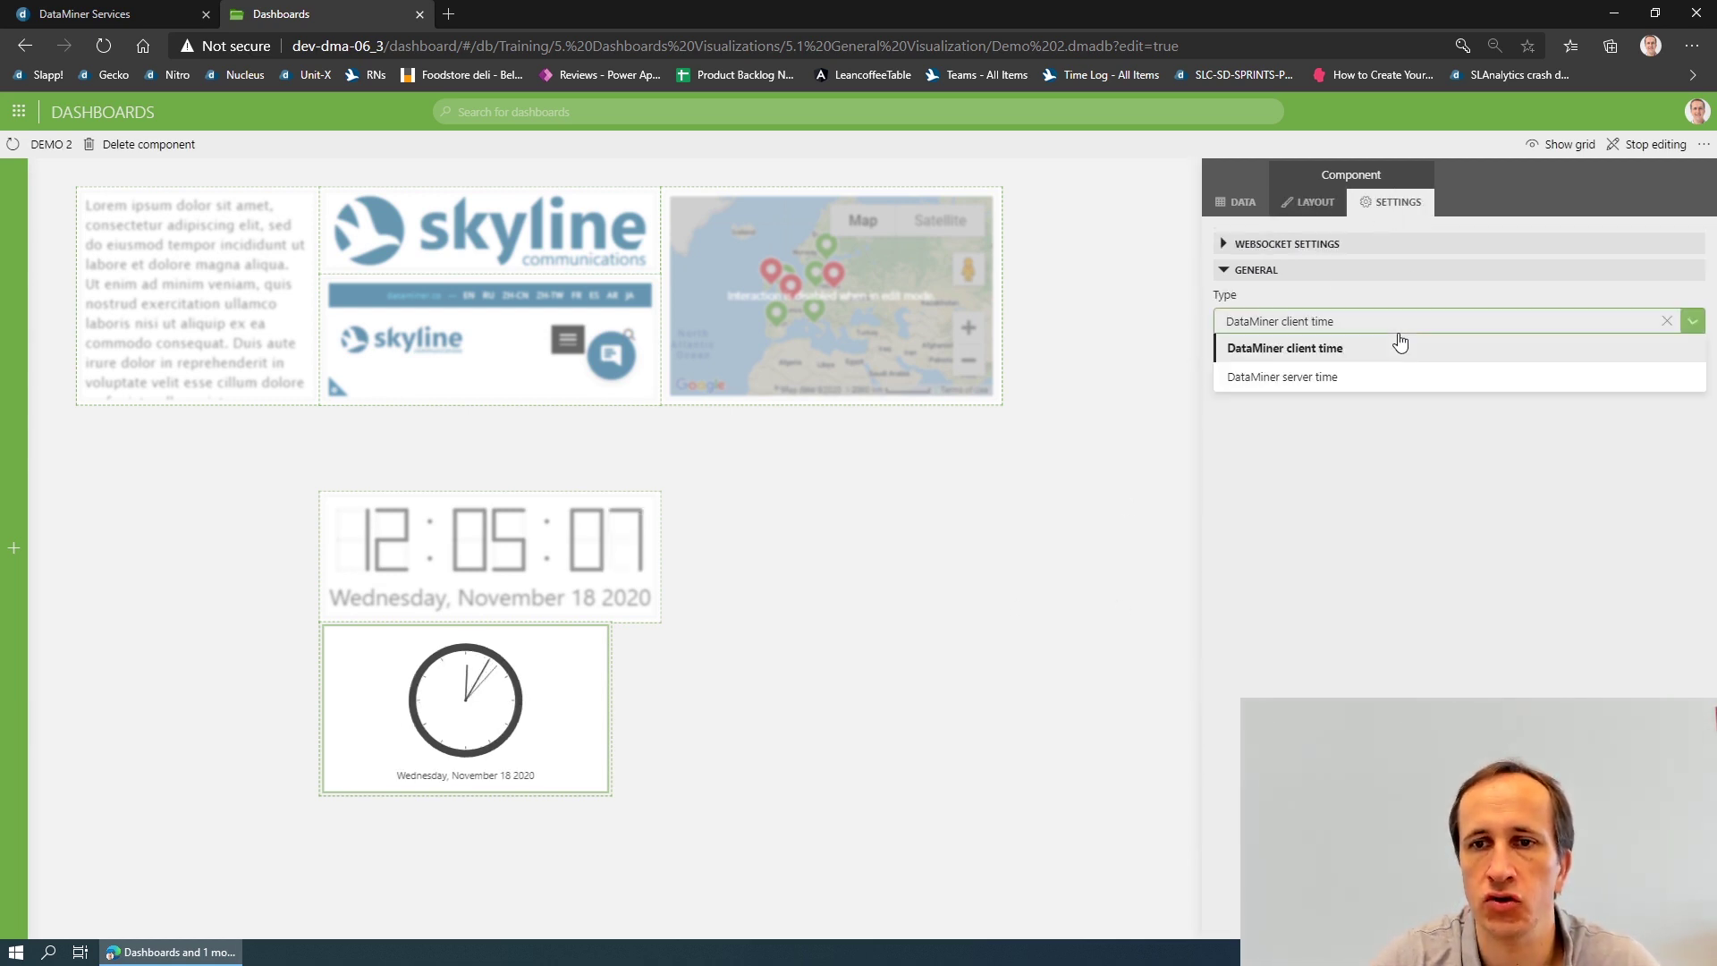
left_click(1388, 378)
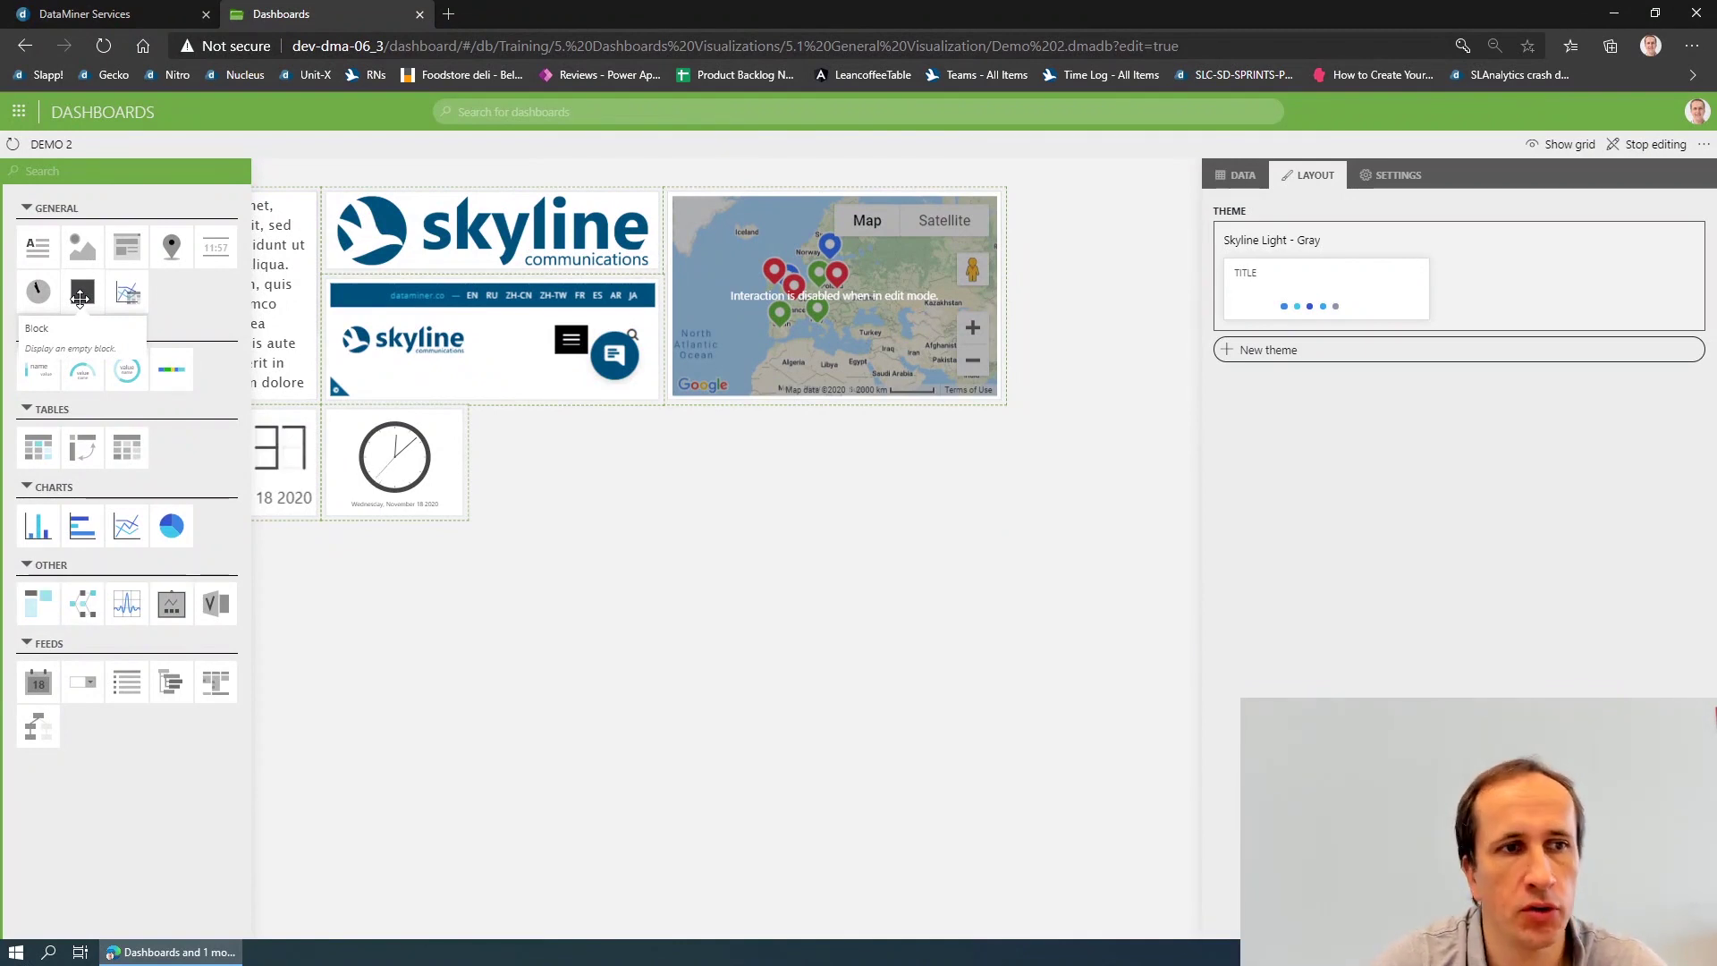
Place a Block component beside the analog clock and widen it to line up with the map's outer edge.
left_click_drag(81, 298, 574, 439)
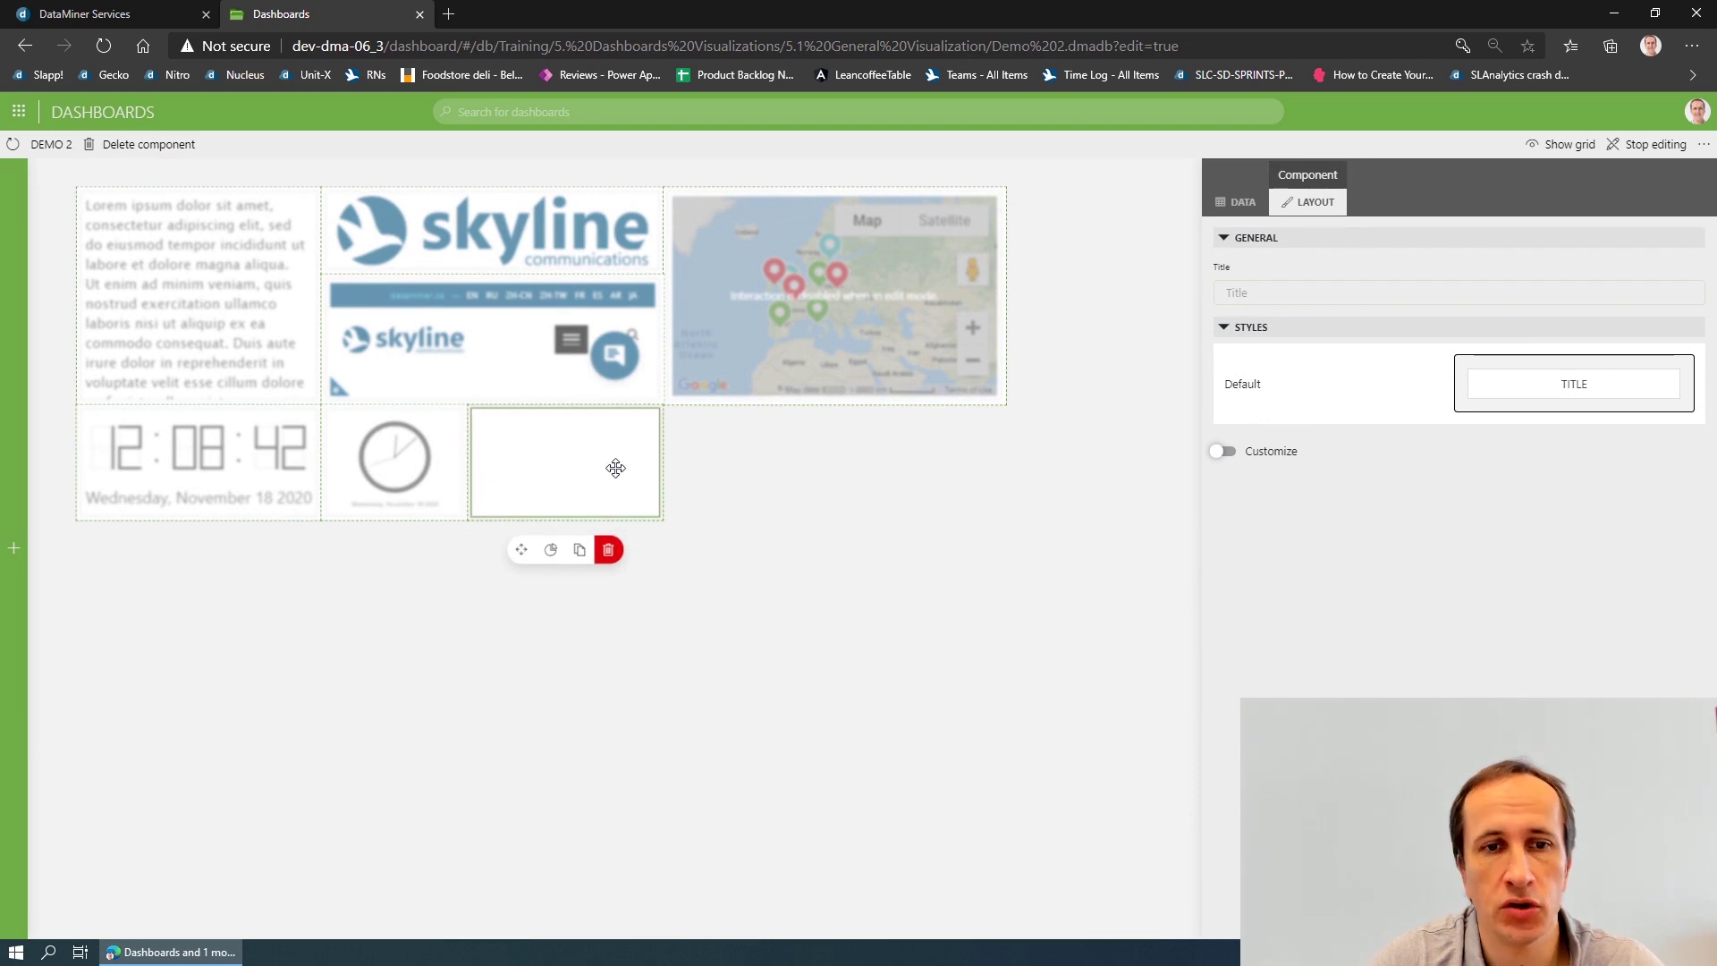
left_click_drag(661, 467, 989, 447)
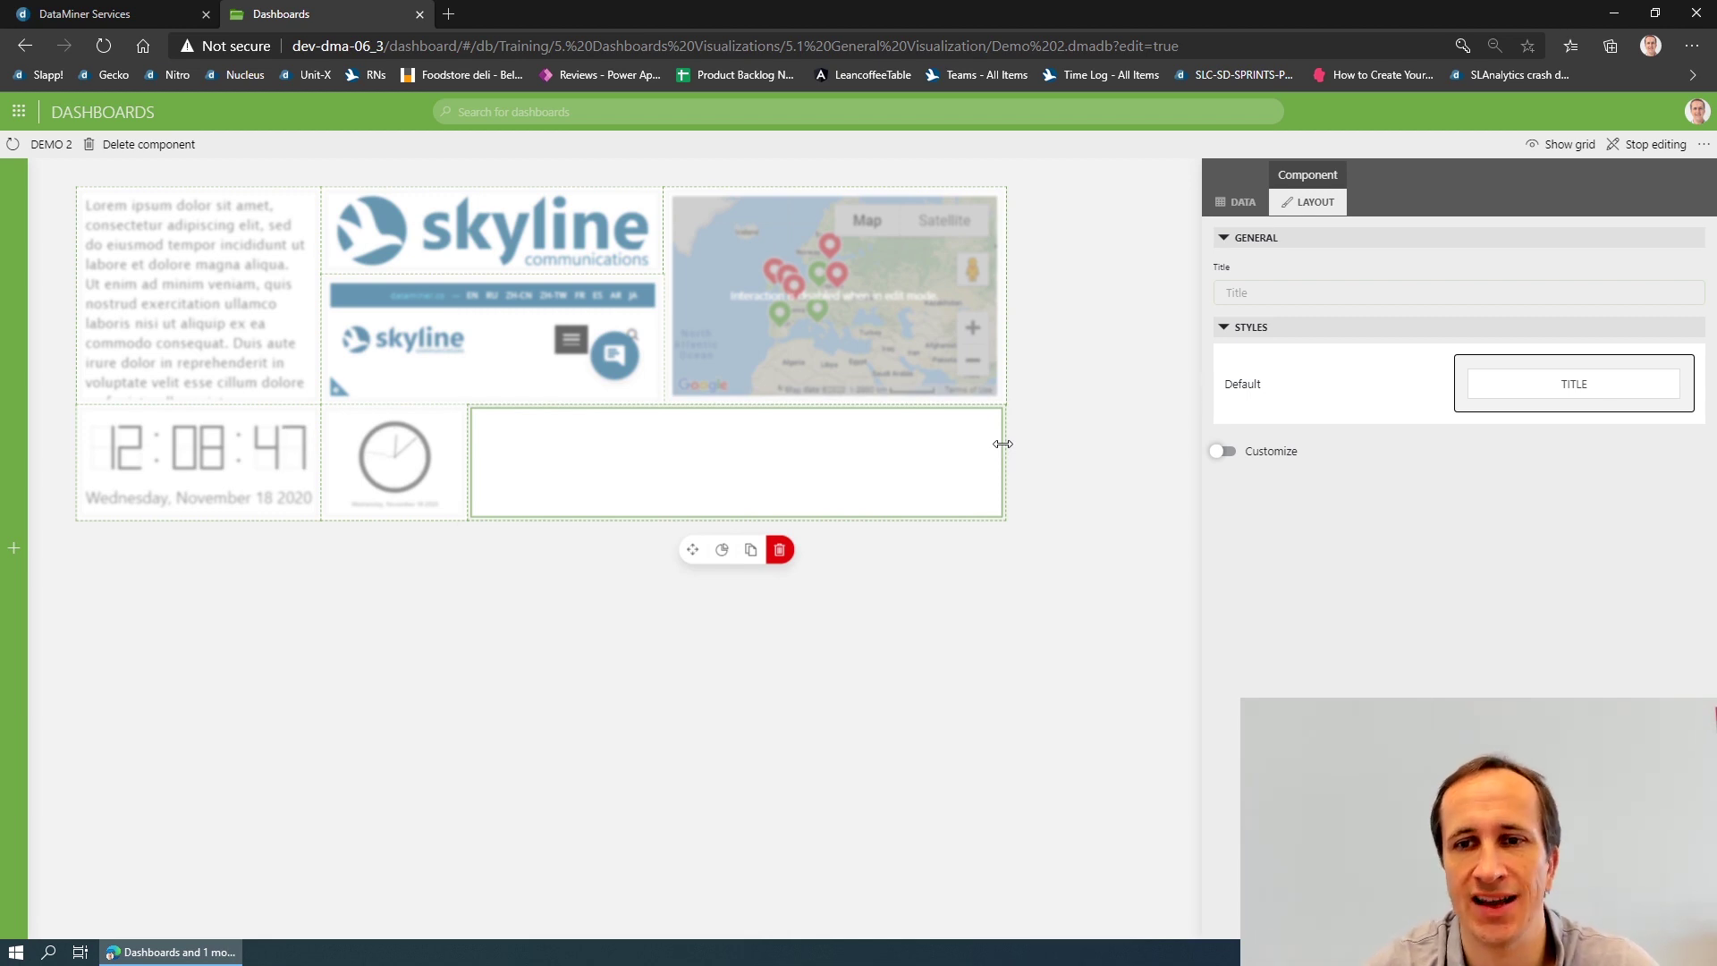
Customize the block's style with a grayish-blue background color of rgb(118,150,170).
left_click(1223, 451)
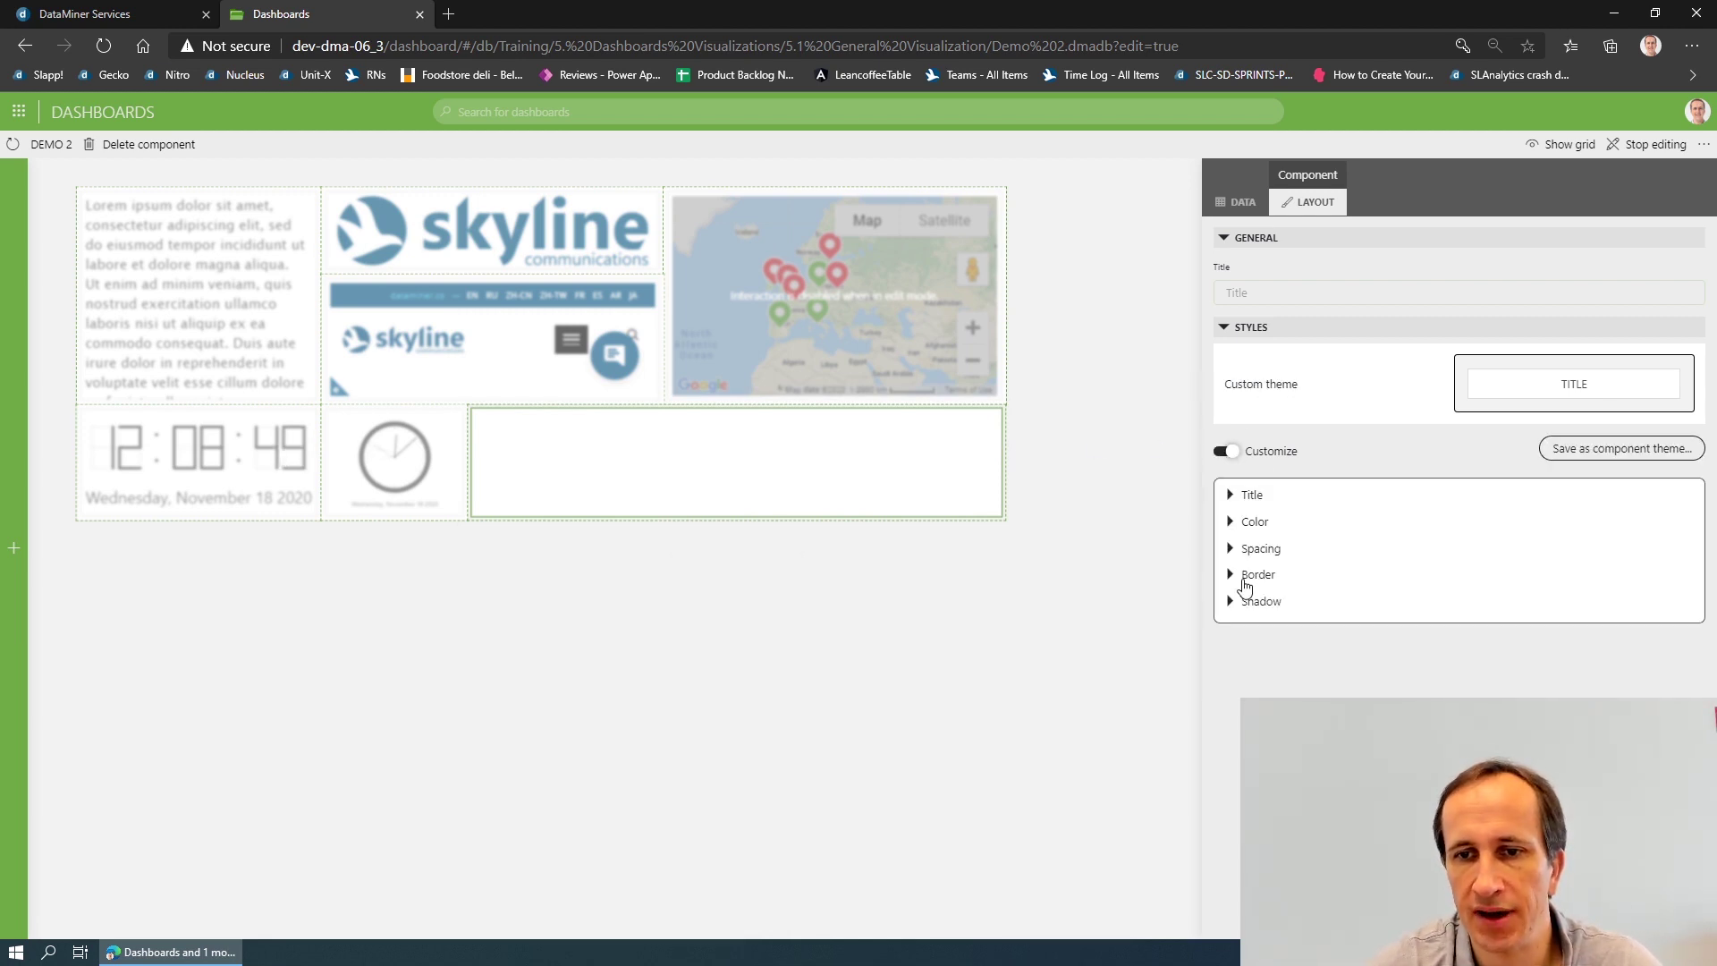
left_click(1230, 522)
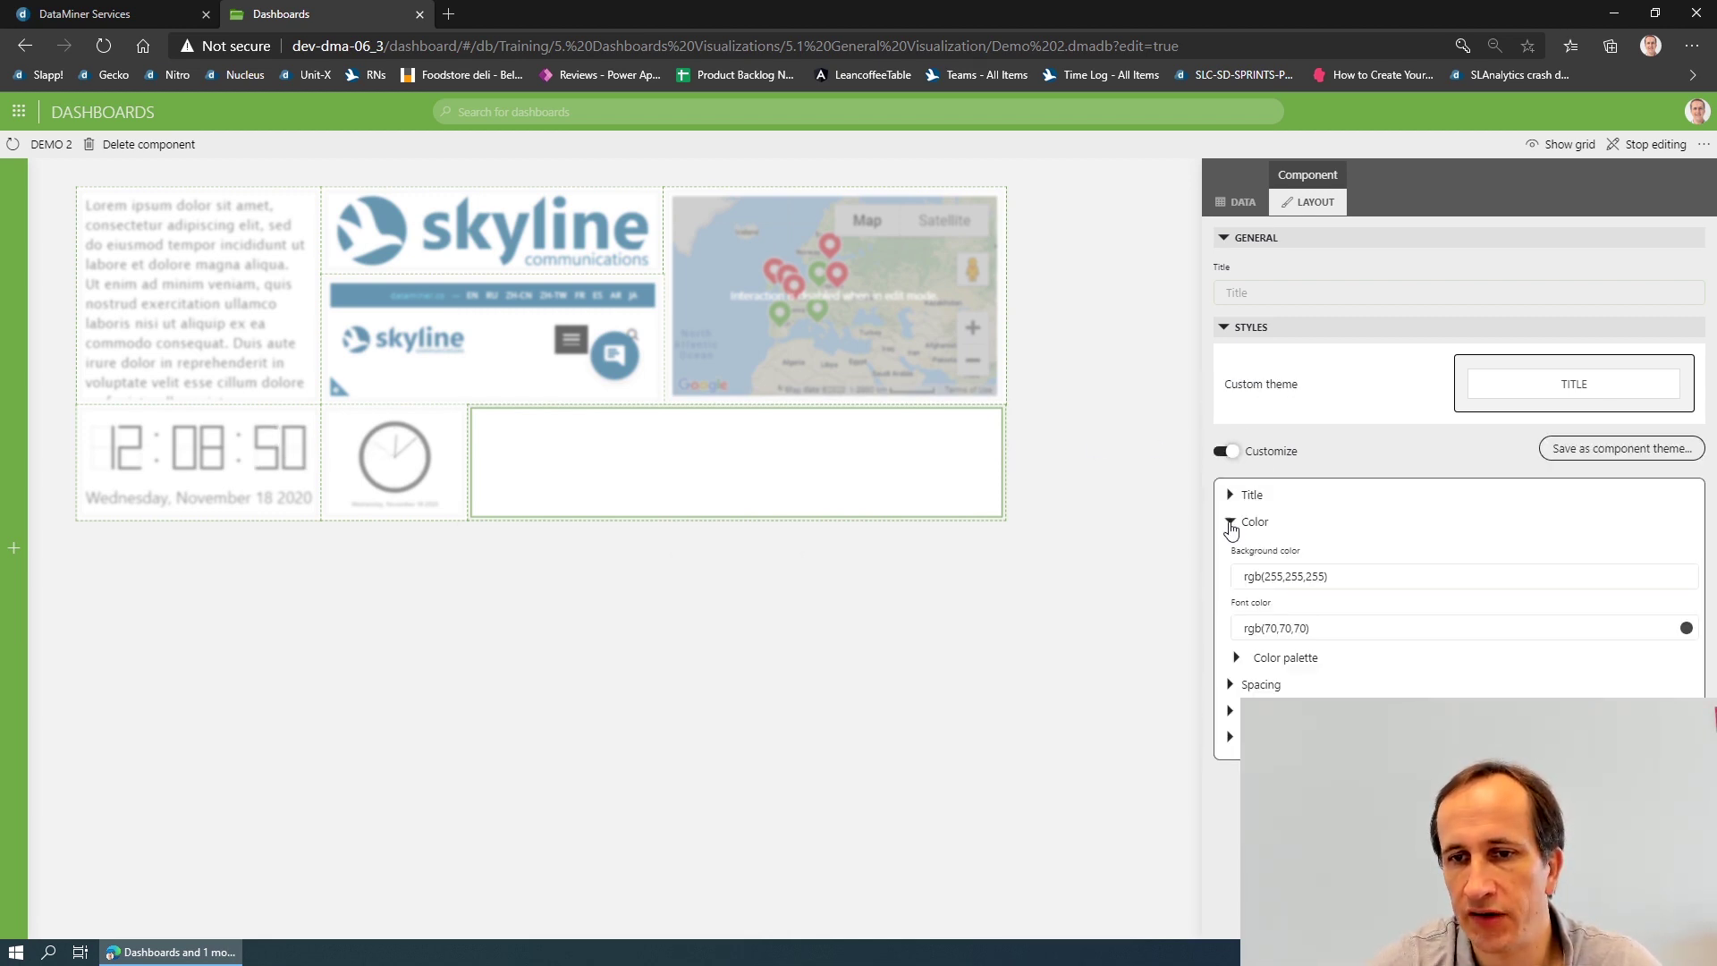
left_click(1685, 576)
left_click(1454, 421)
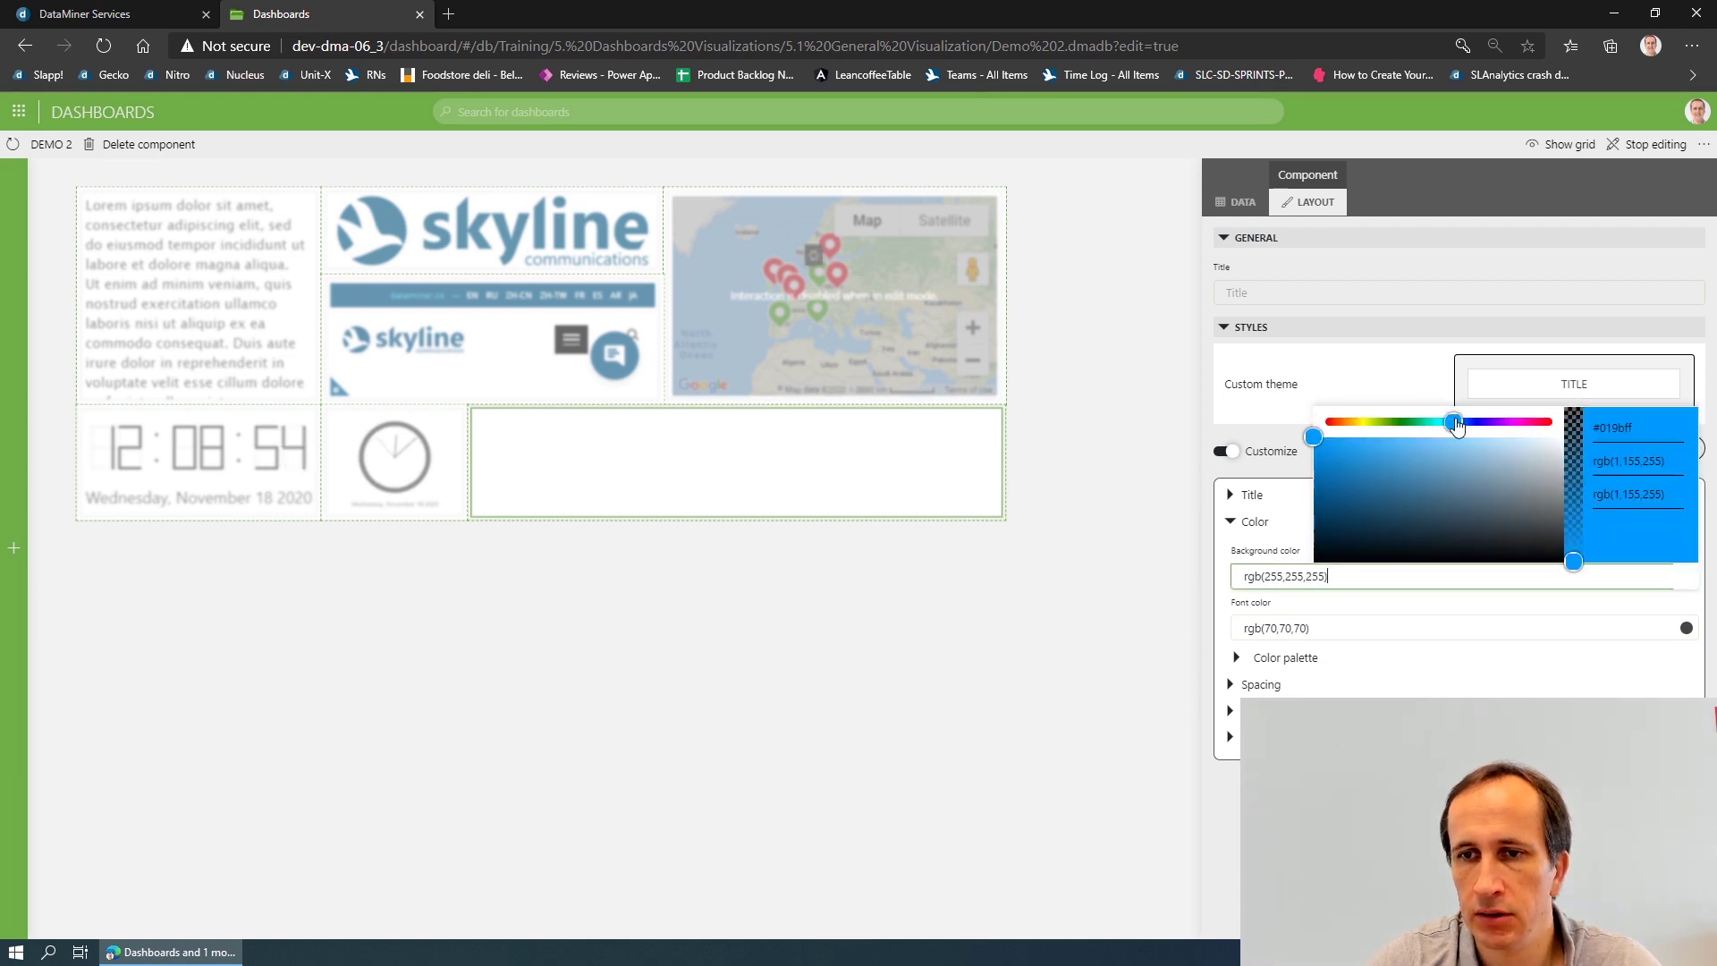
left_click(1478, 472)
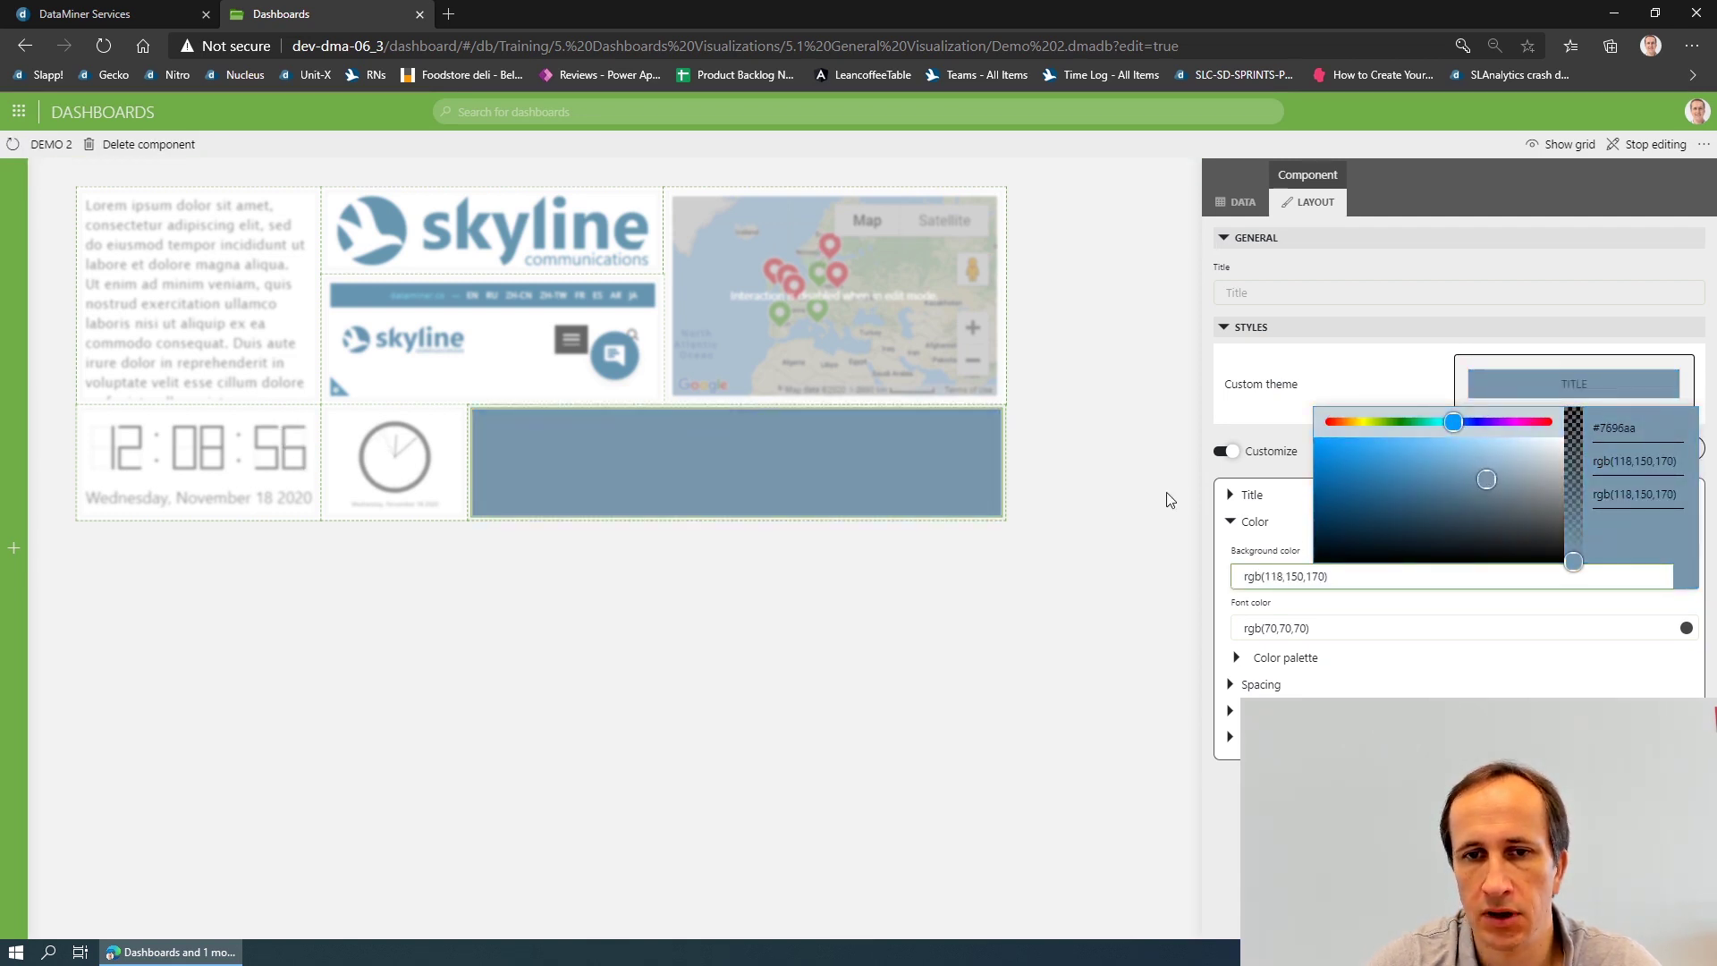
Leave the block's color settings and place a Group component on the empty area below the existing components.
left_click(1109, 520)
left_click(1100, 501)
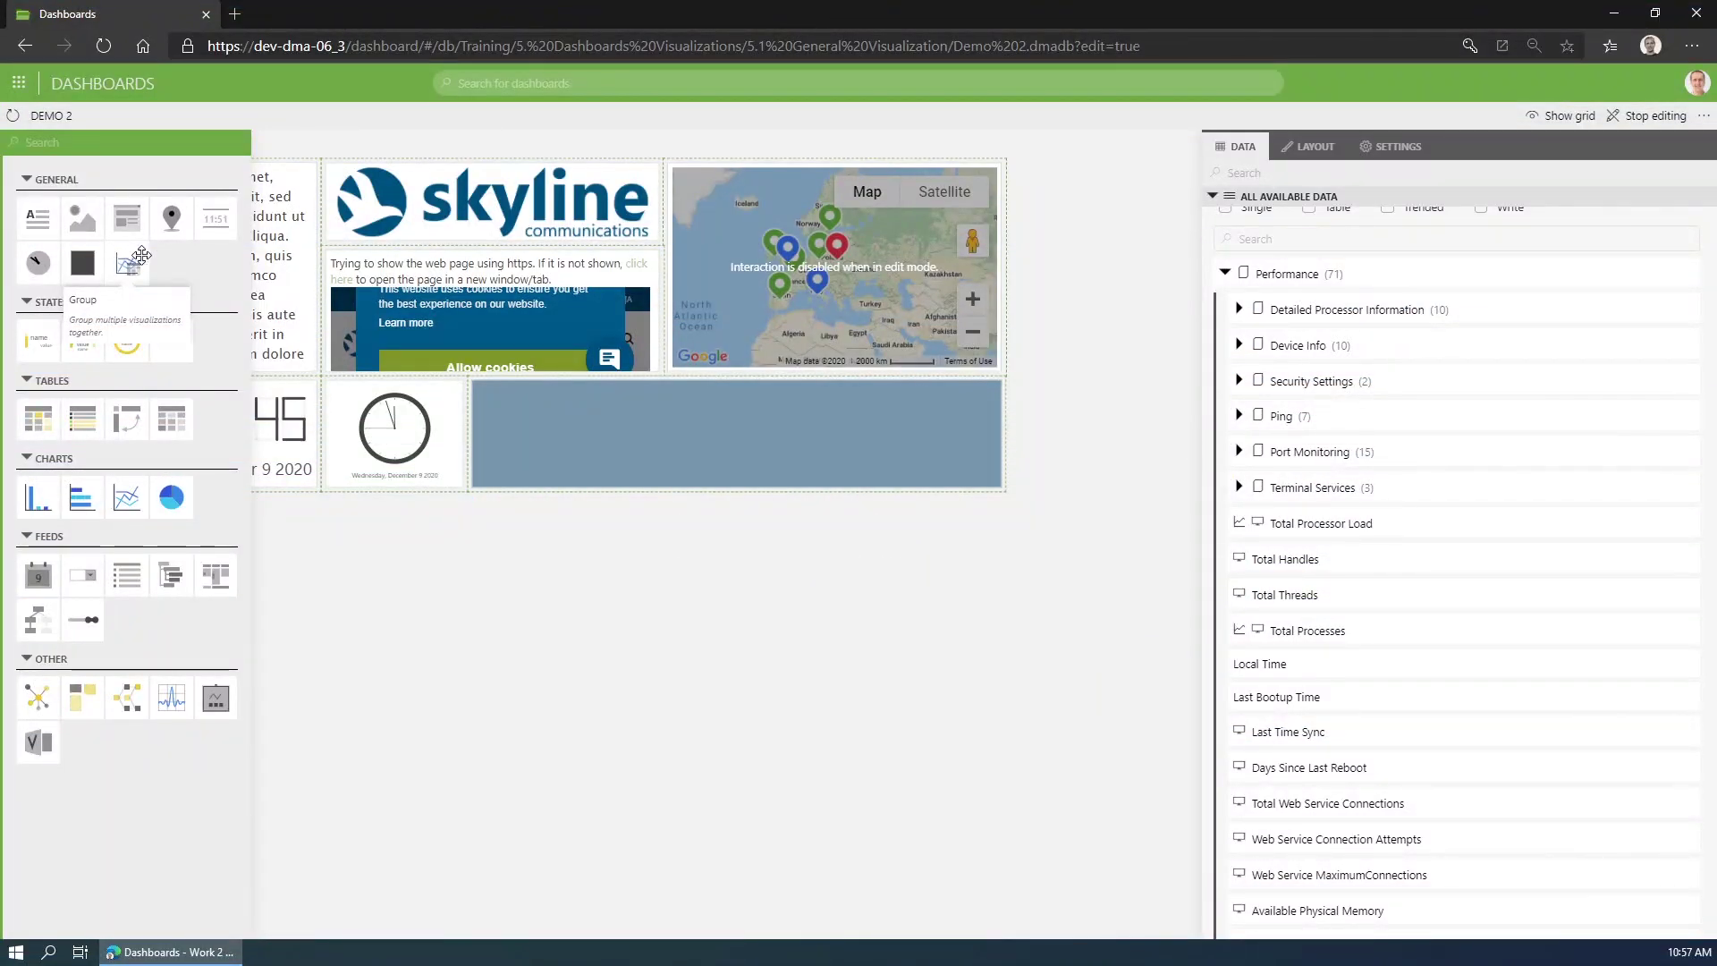
left_click_drag(141, 256, 184, 555)
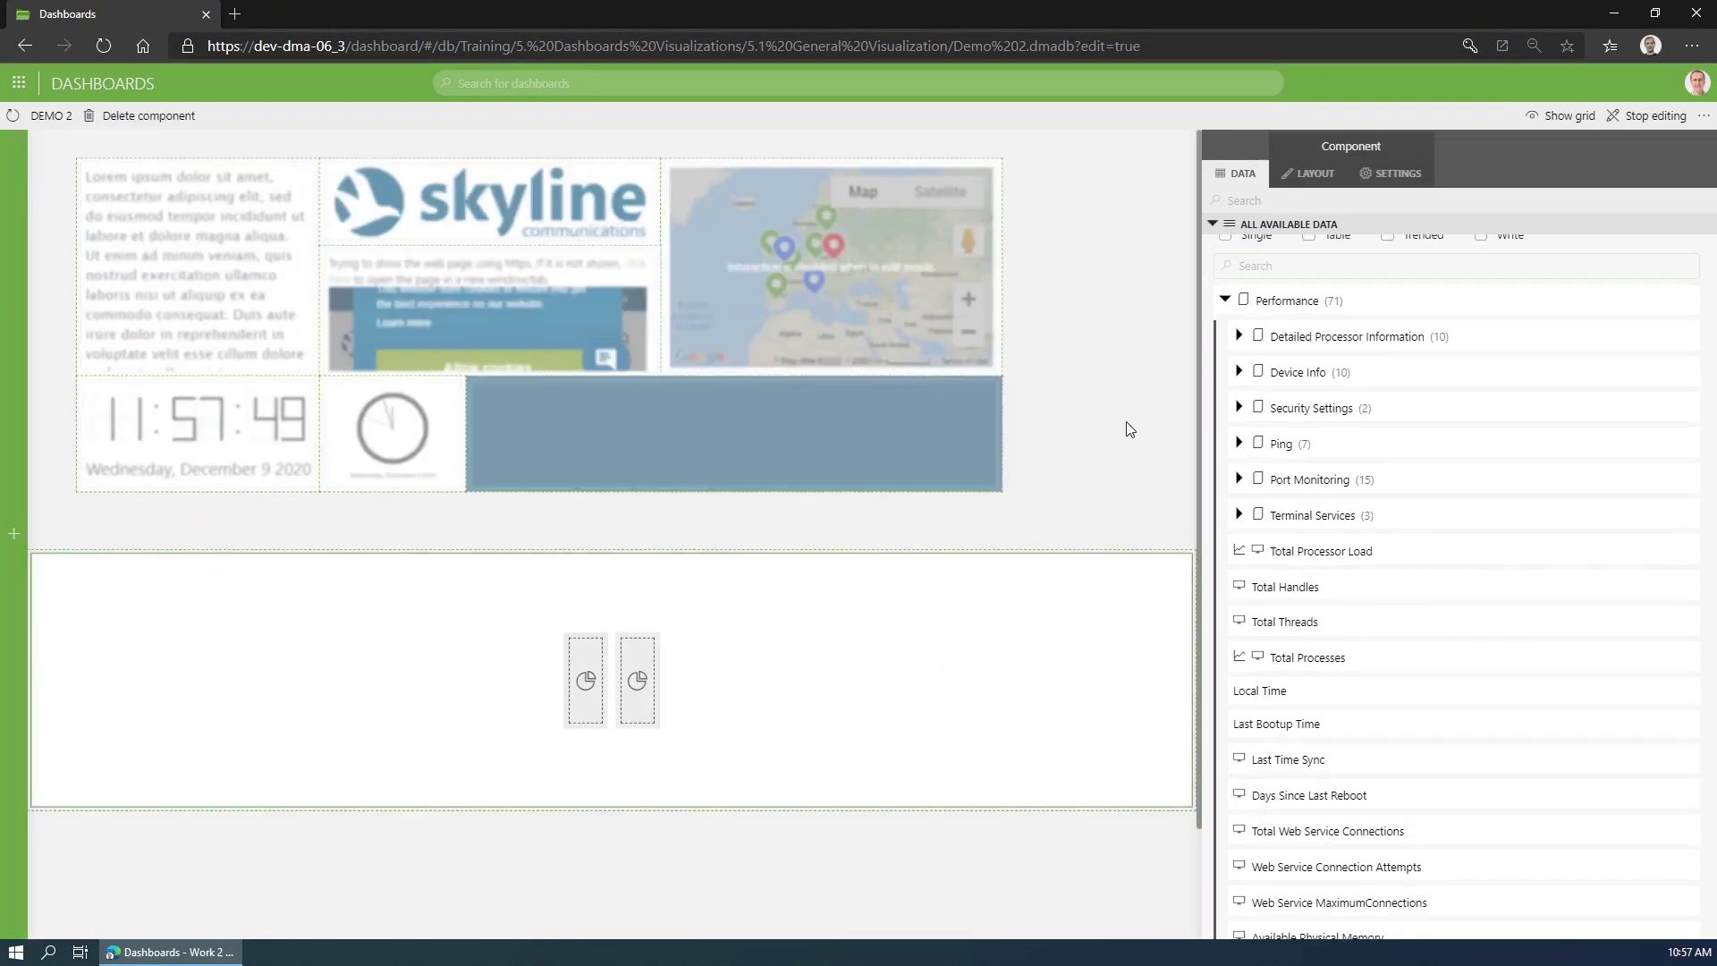
Try the group with 4 components arranged in a two-by-two grid layout.
left_click(1306, 175)
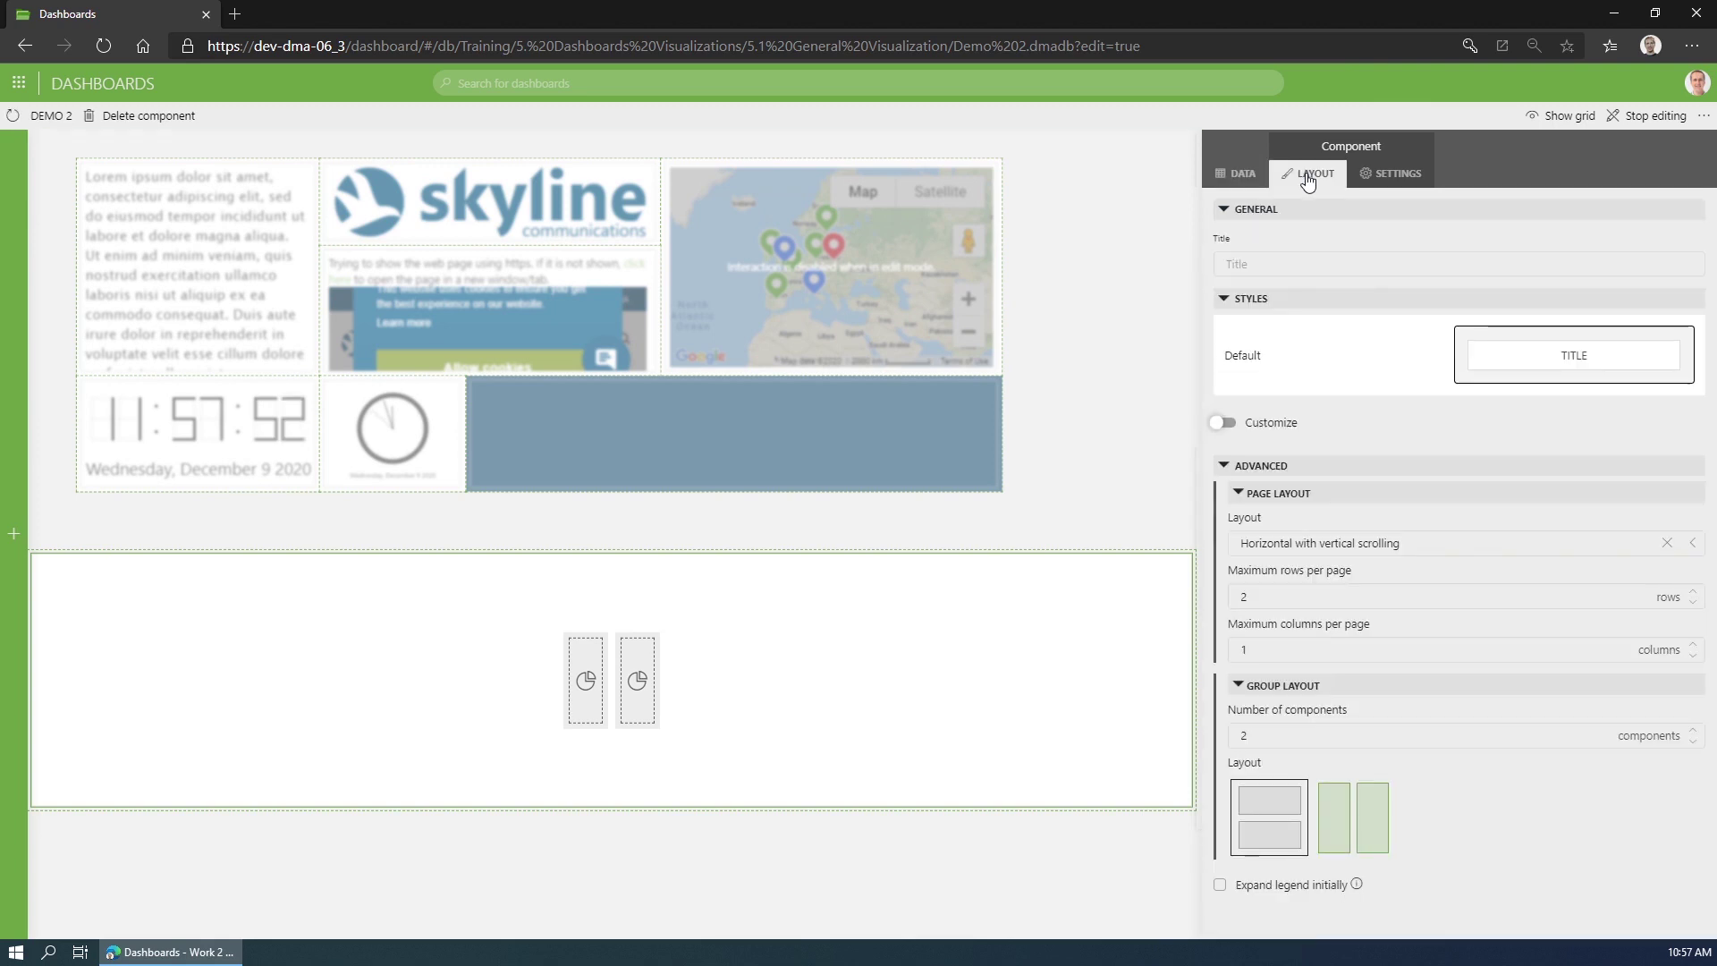
left_click(1312, 732)
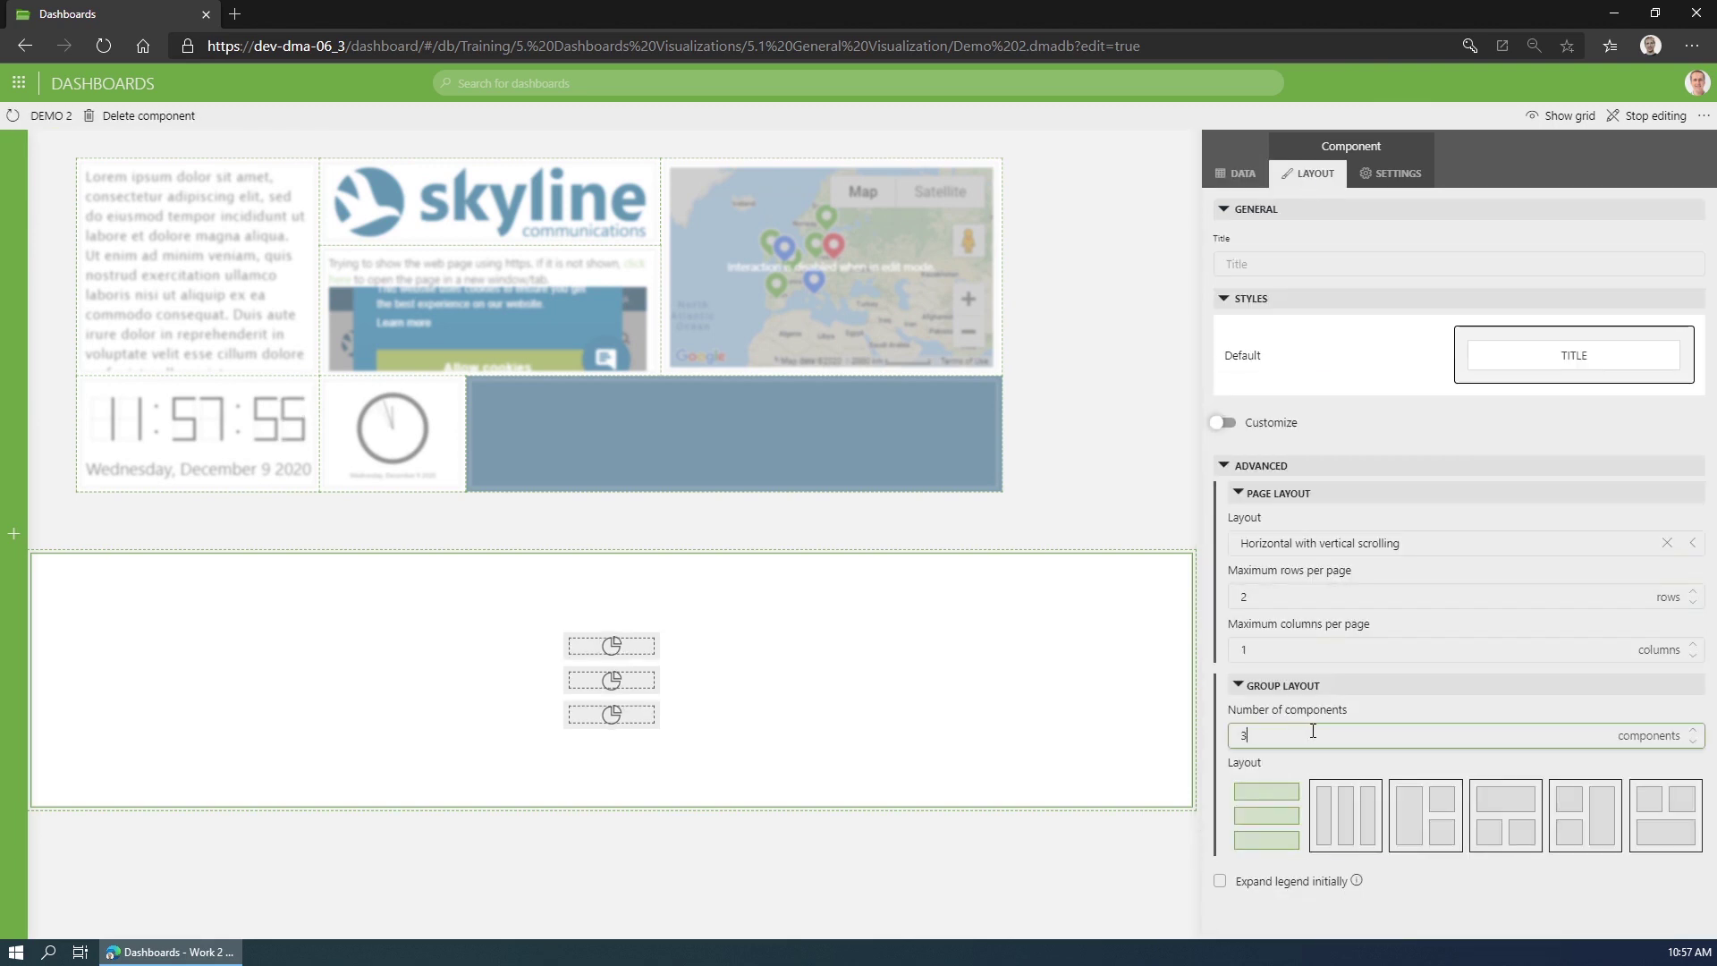
key("BackSpace")
type("4")
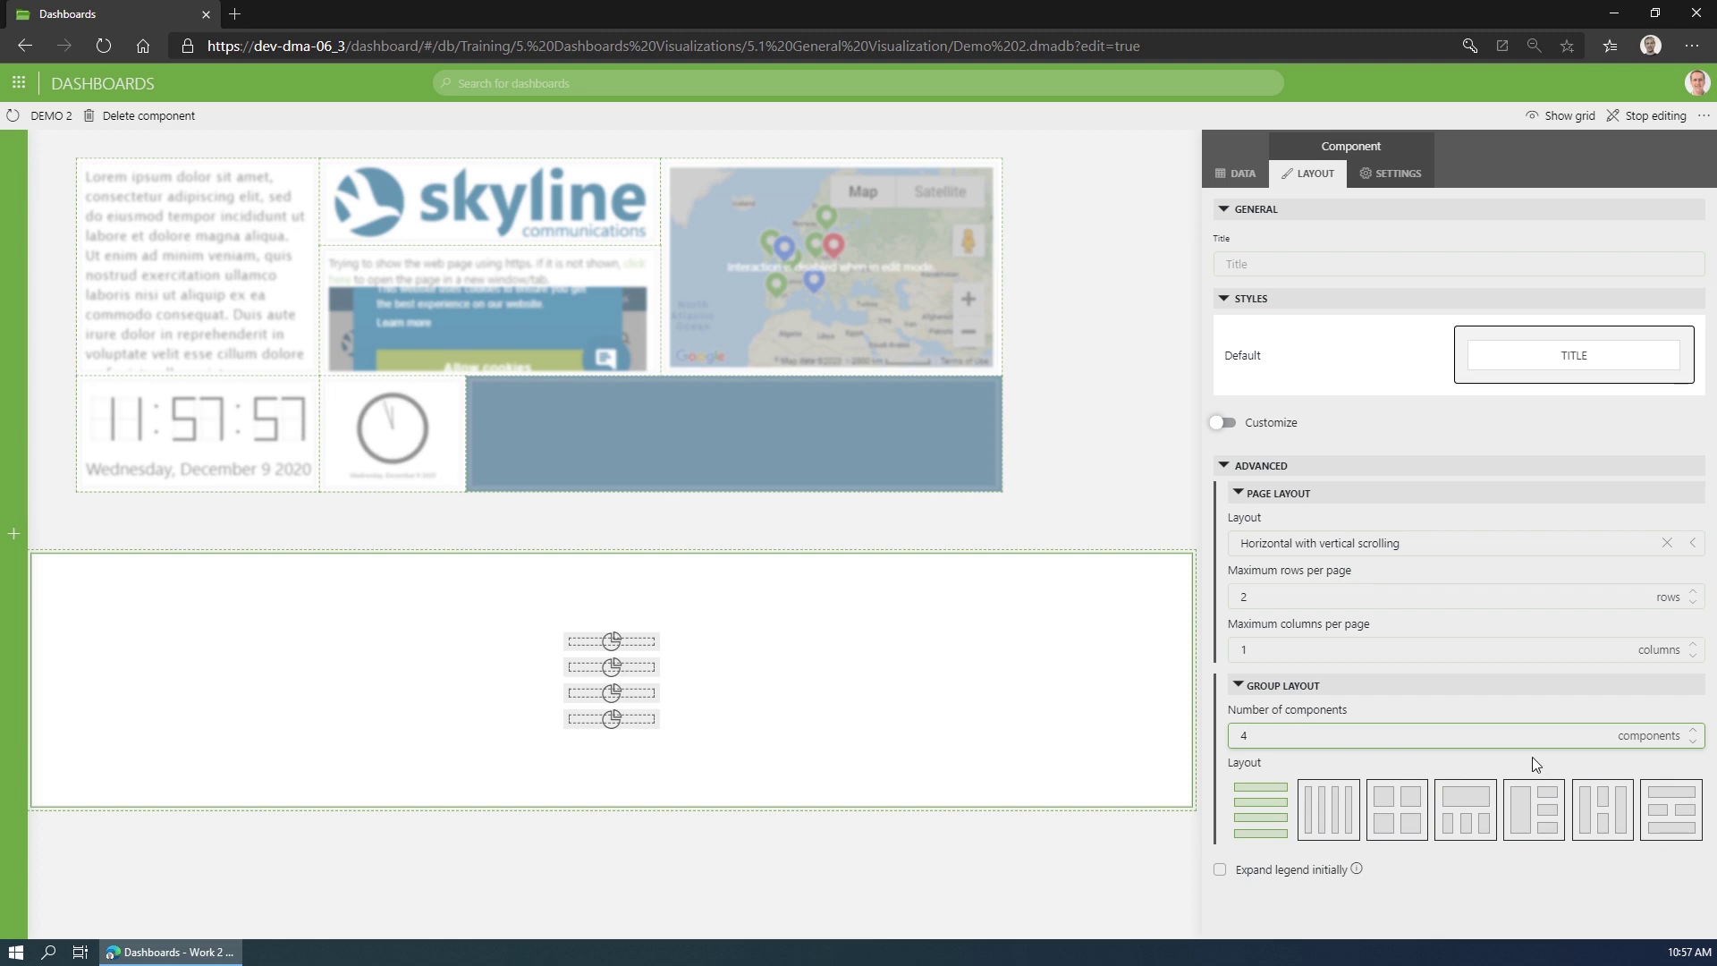
left_click(1407, 818)
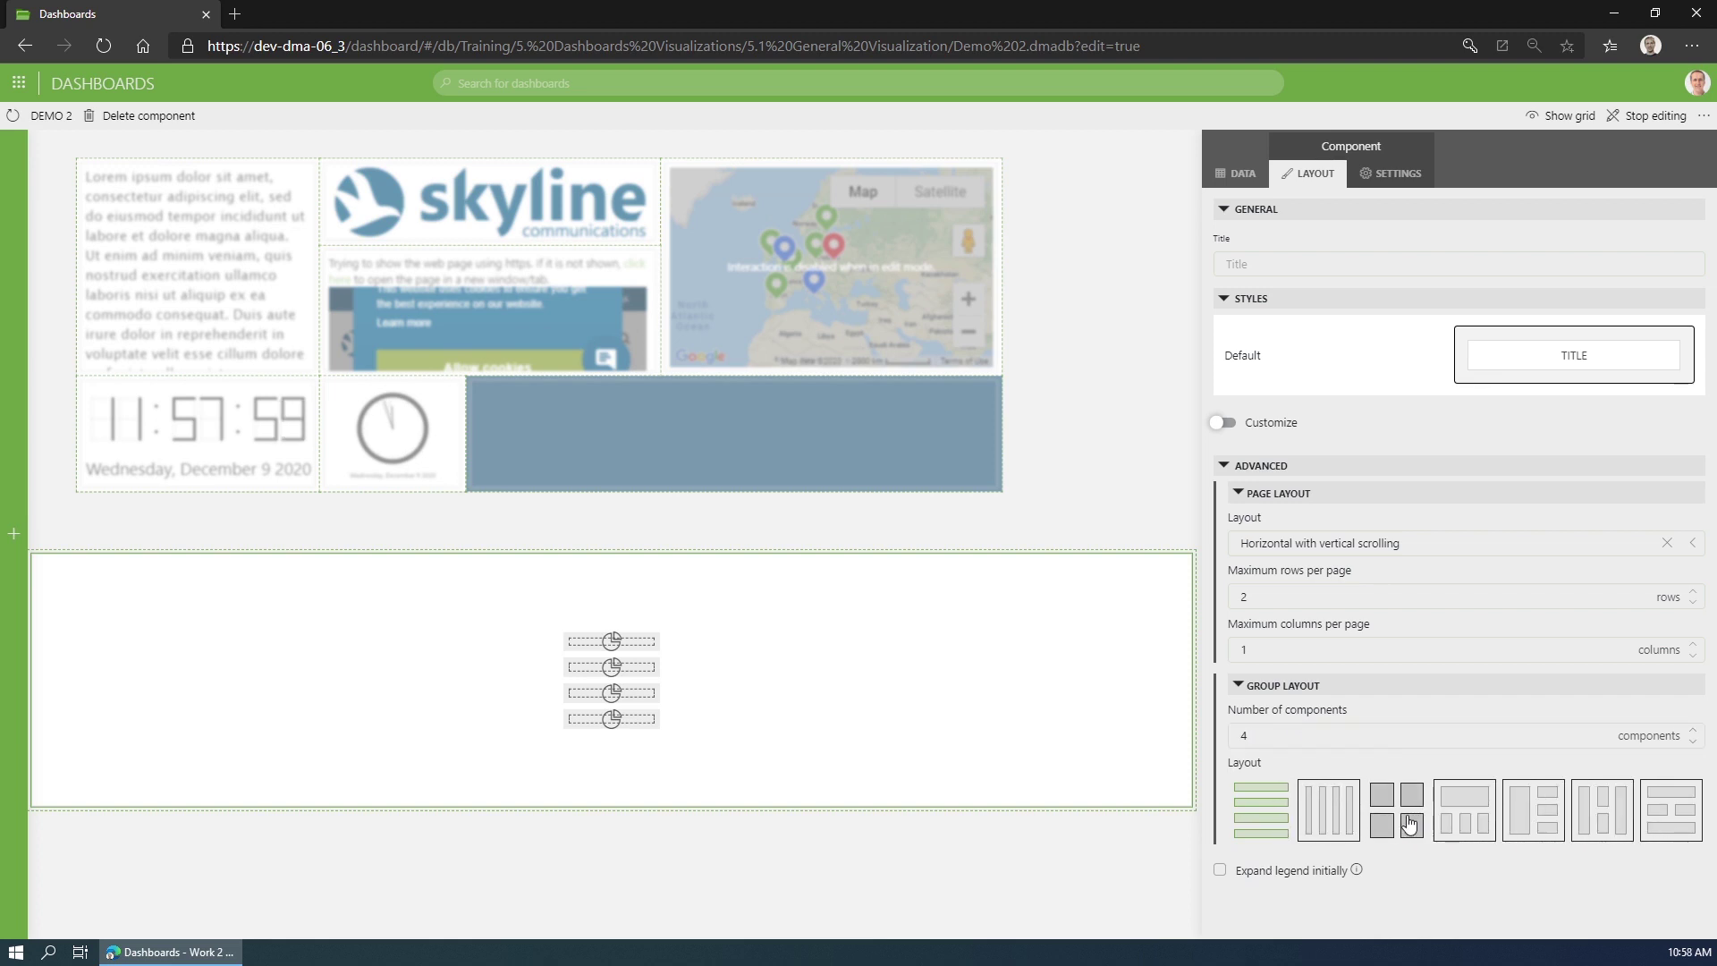
Set the group's number of components to 2 and choose the side-by-side column layout.
left_click(1316, 738)
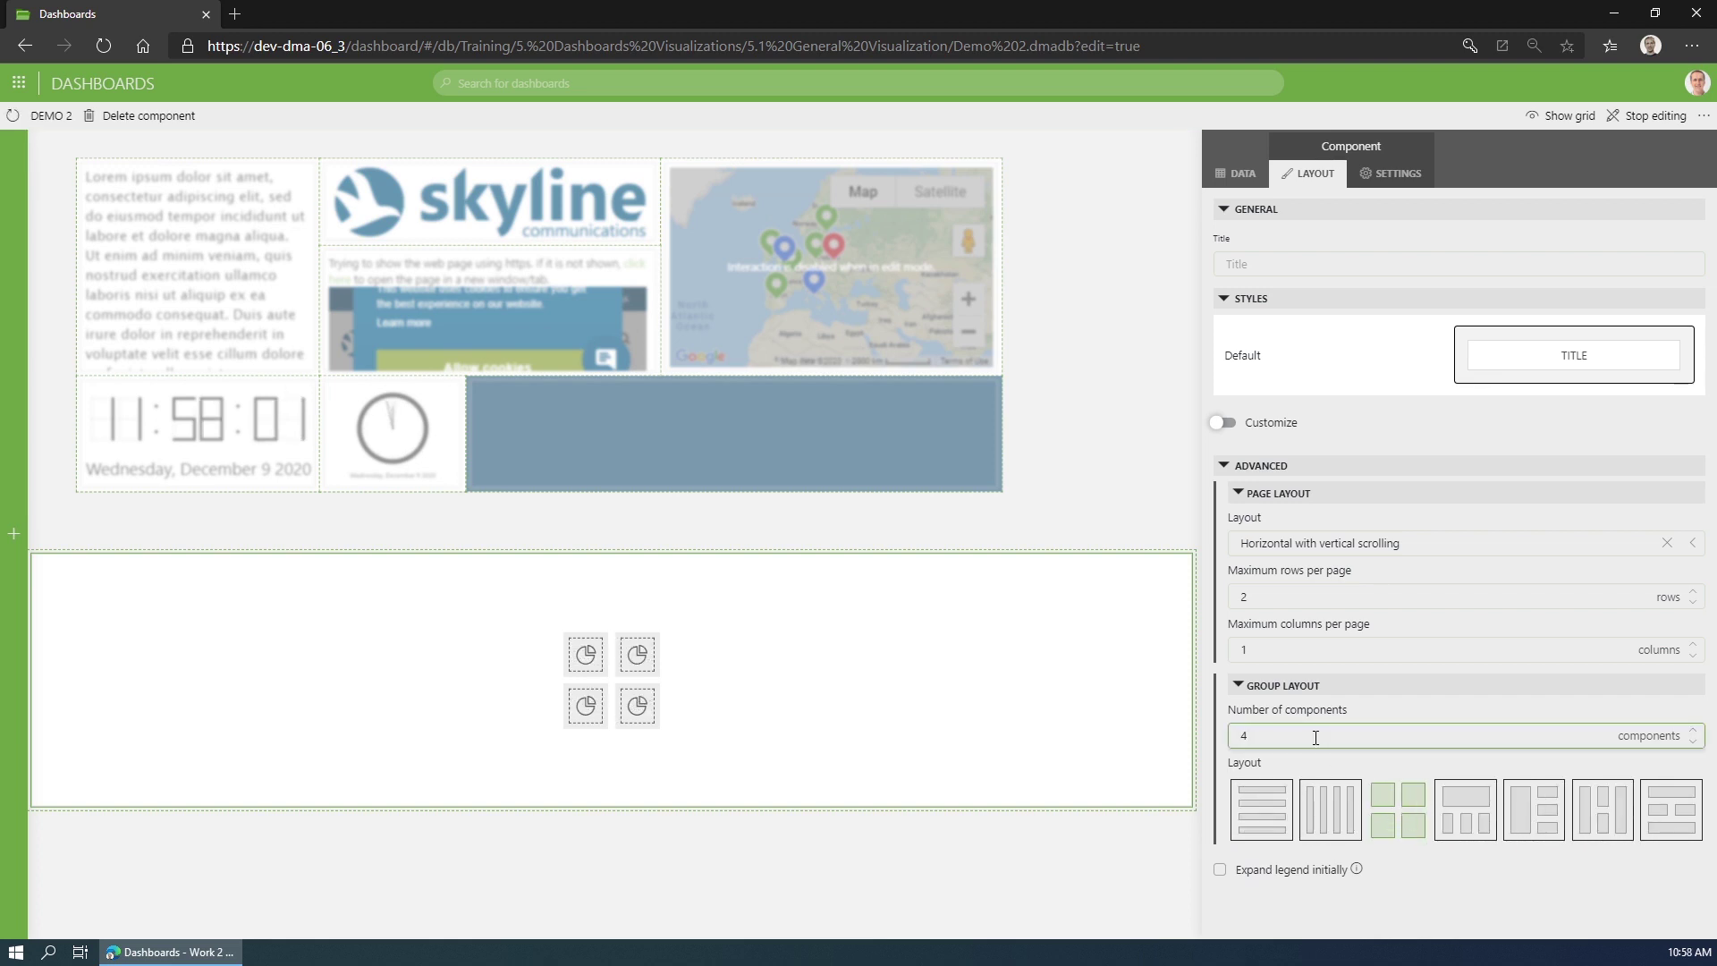
type("2")
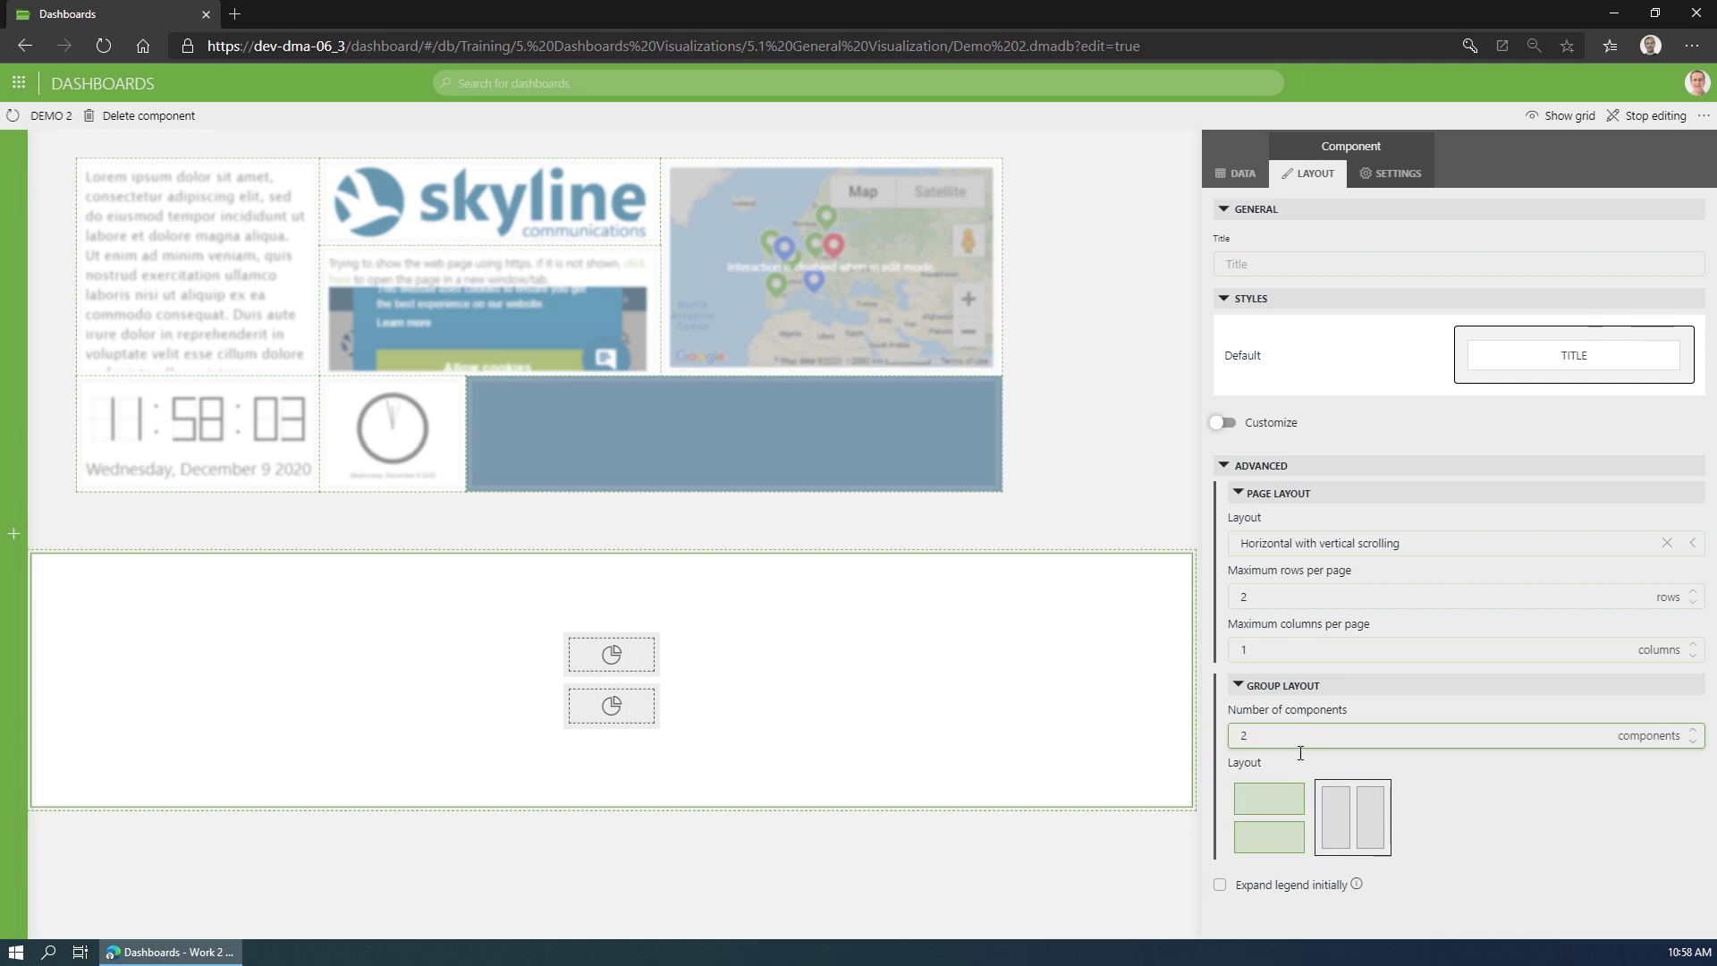
left_click(1340, 823)
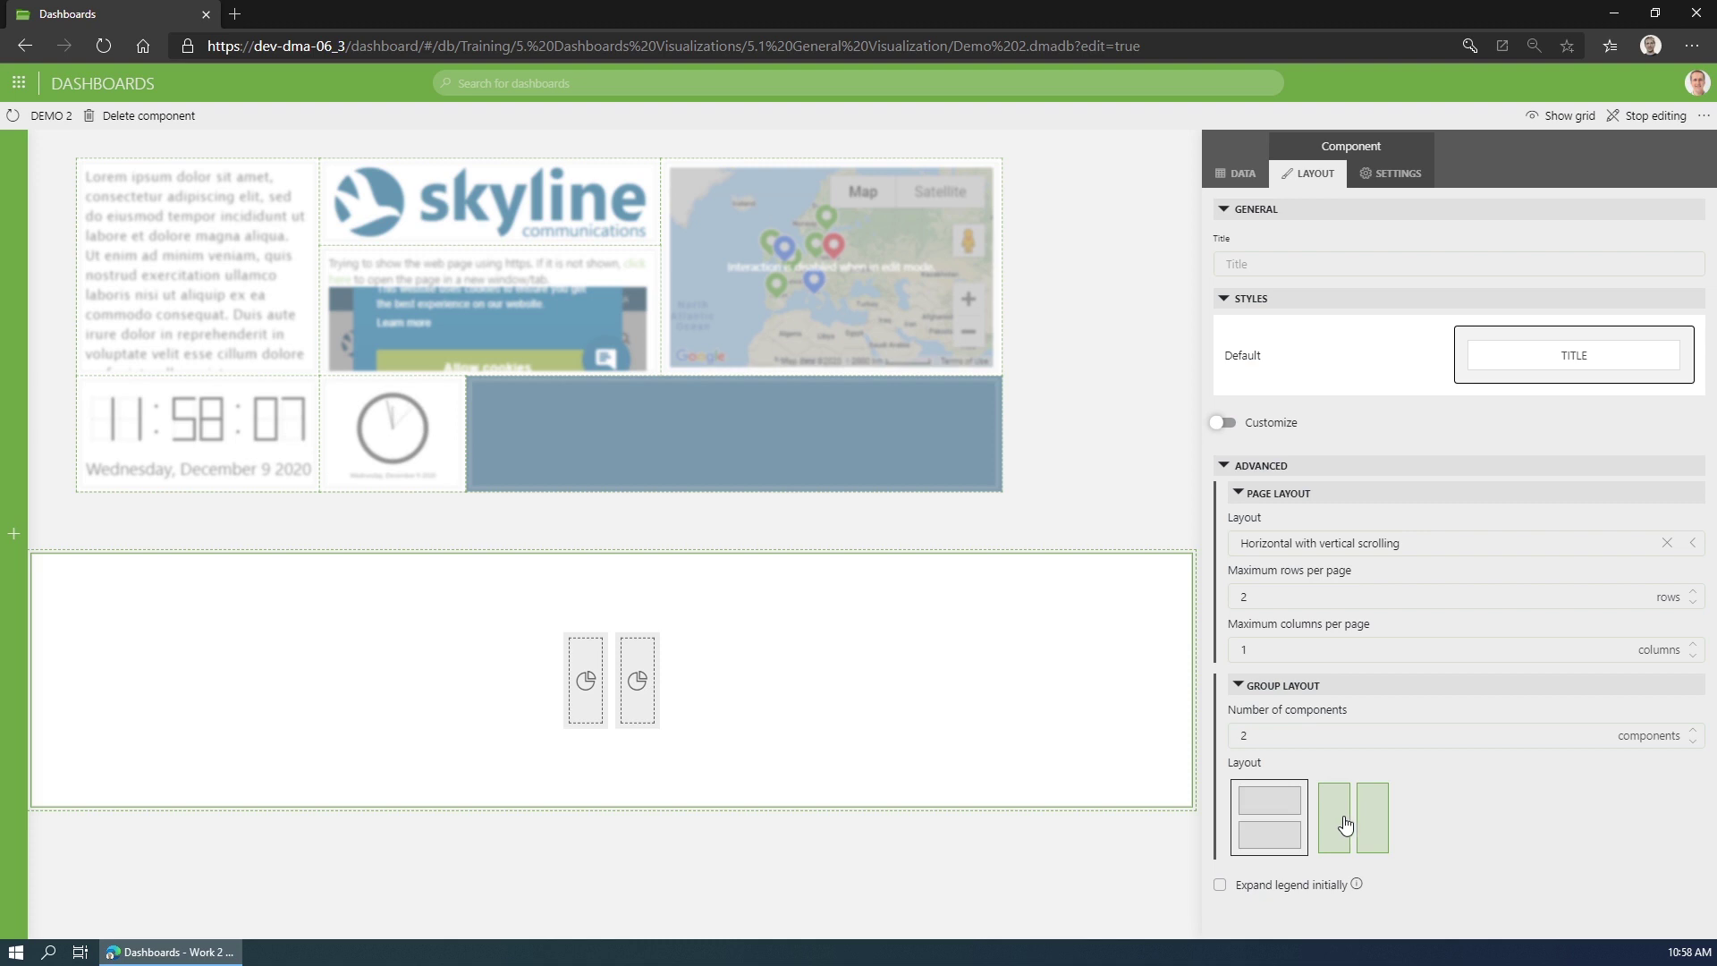
Fill the group with a State visualization in its first slot and a line chart in its second slot.
mouse_move(797, 674)
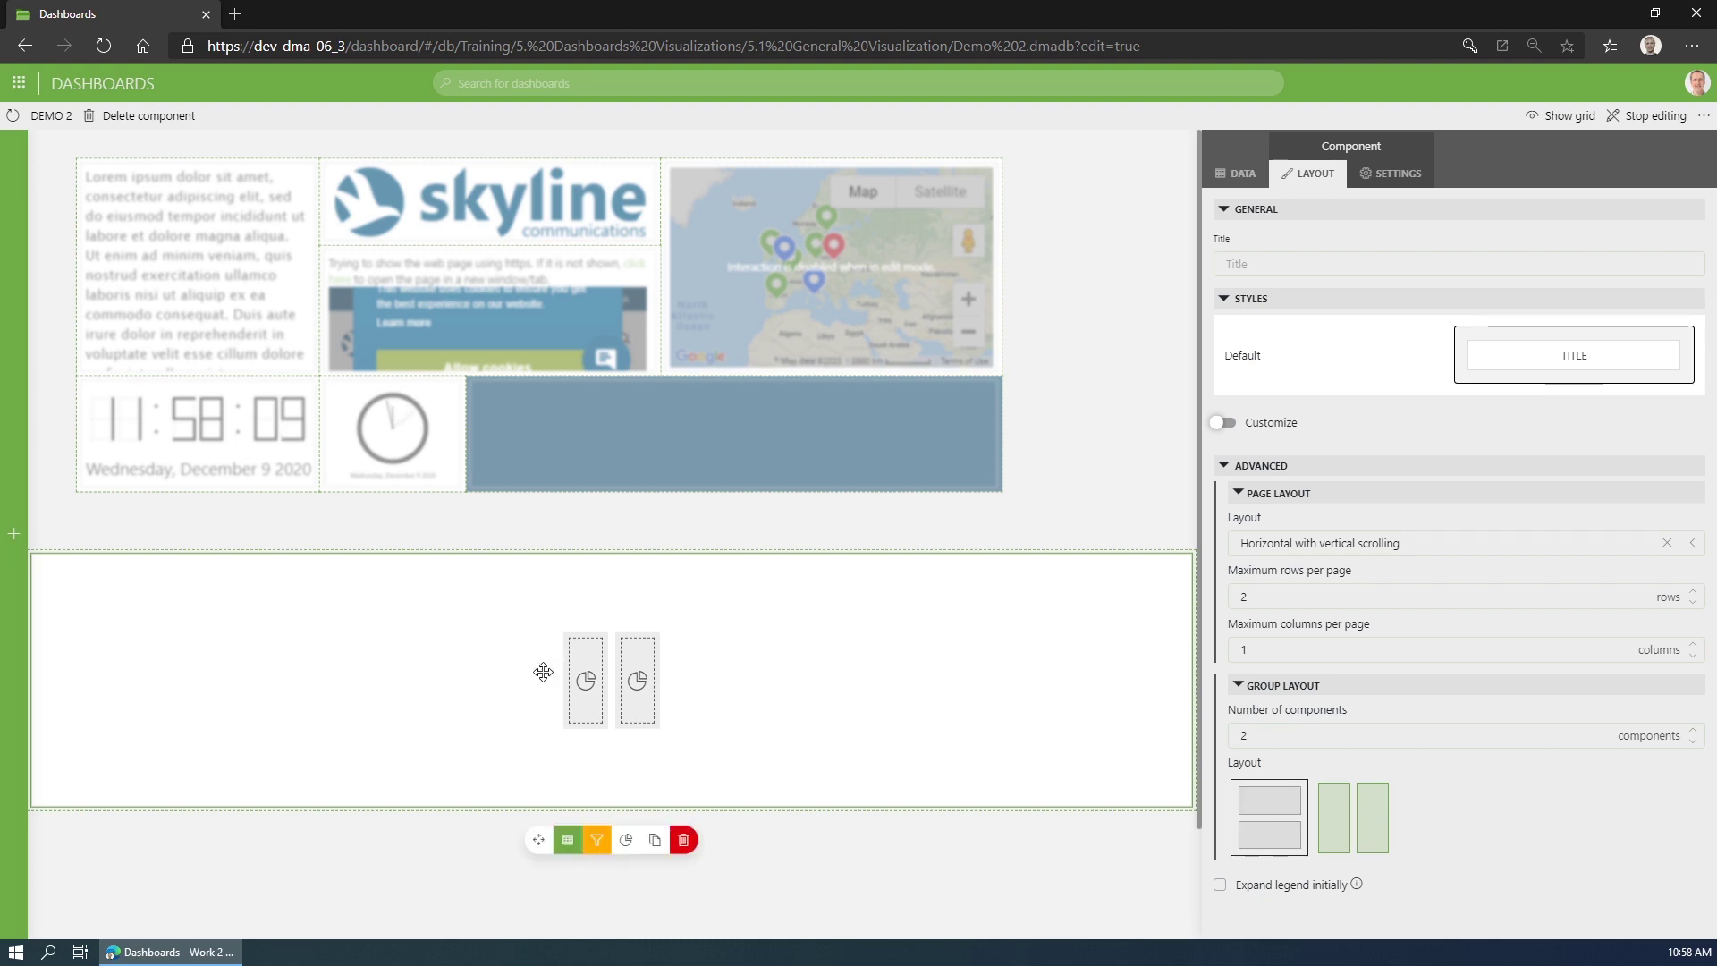
mouse_move(9, 379)
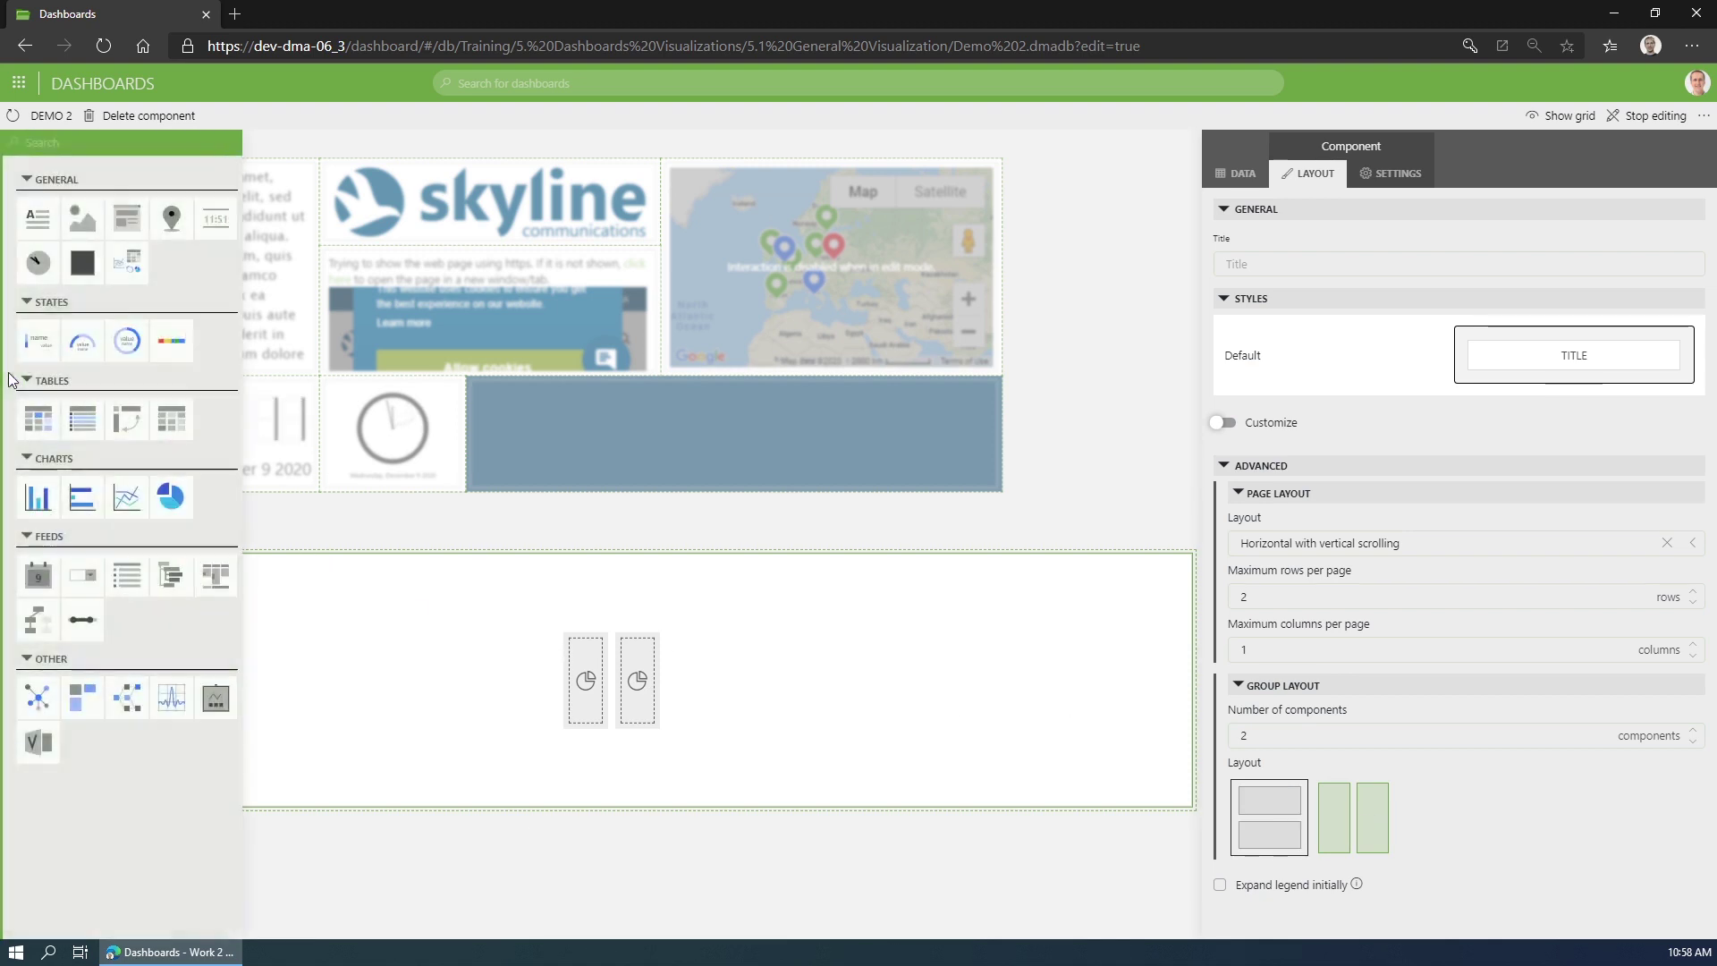
left_click_drag(38, 342, 588, 673)
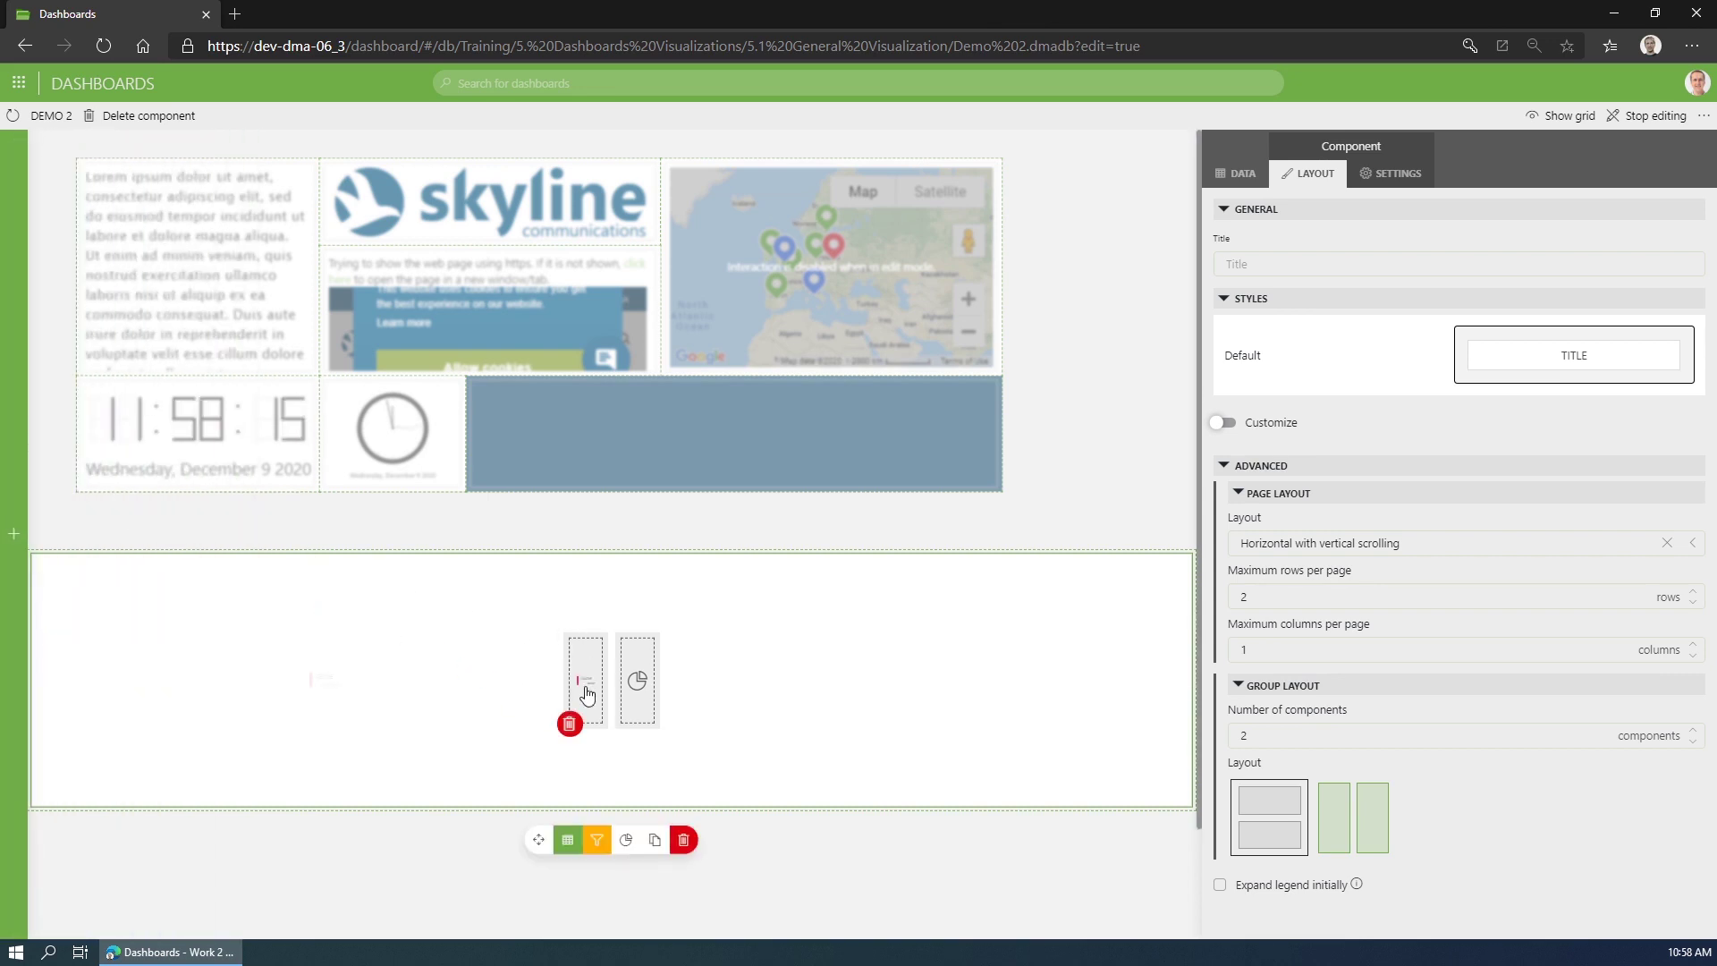
mouse_move(14, 444)
left_click_drag(128, 498, 647, 653)
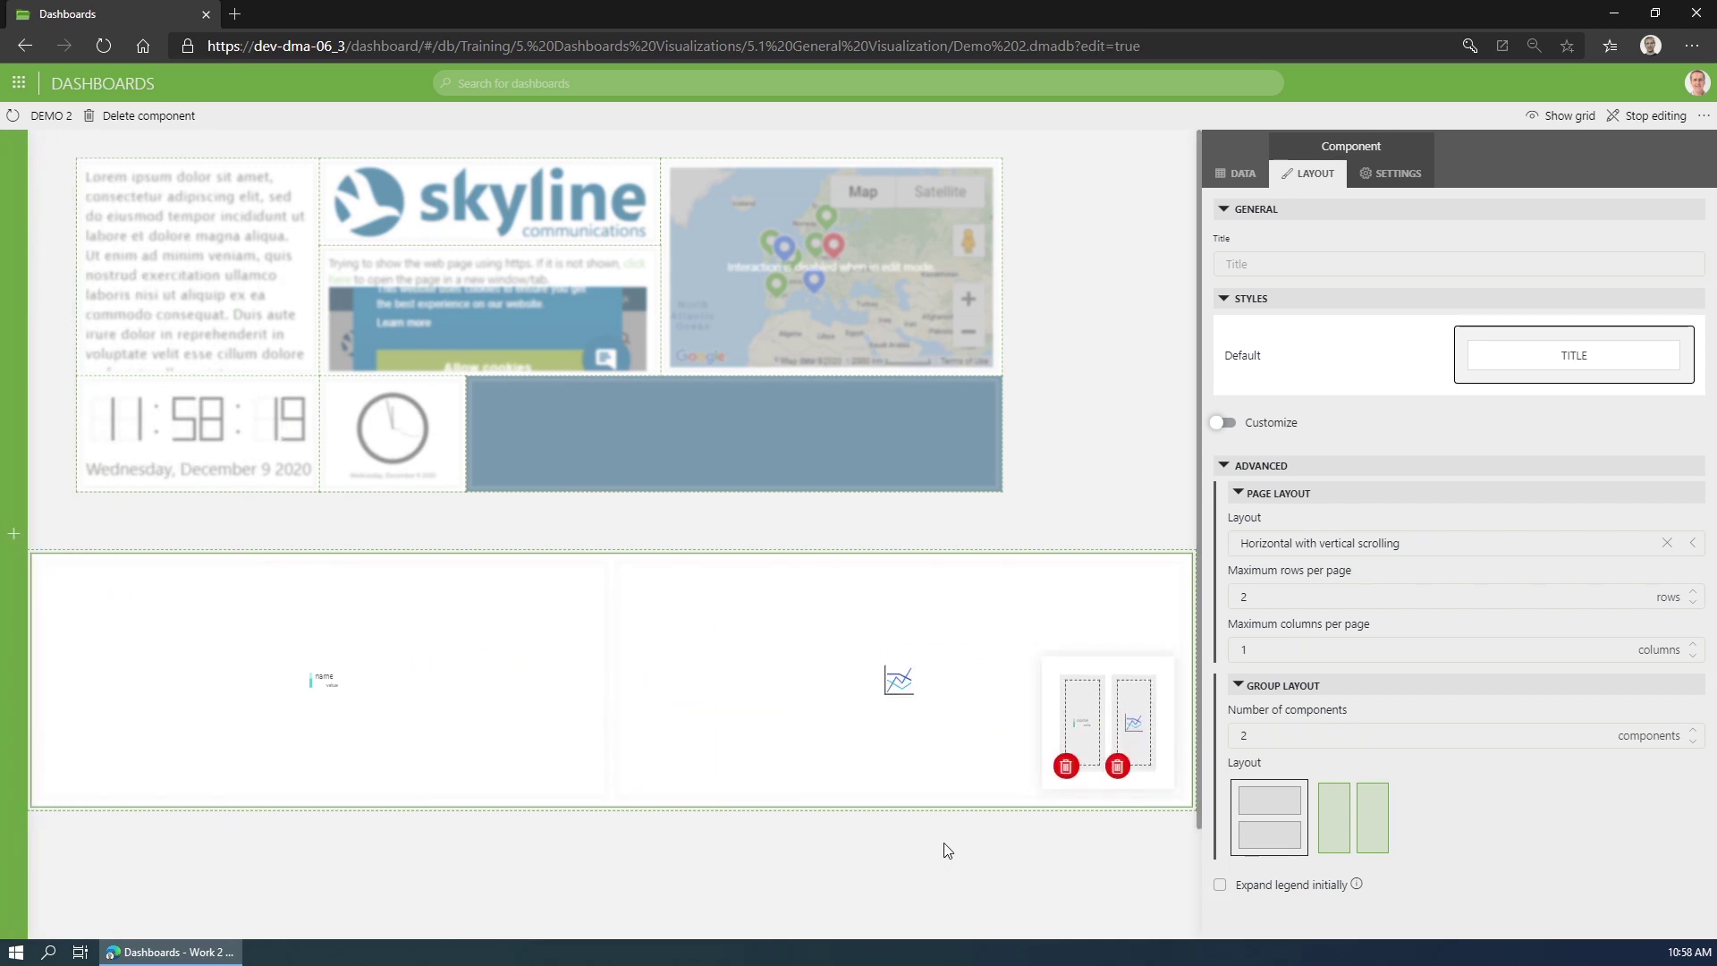
Apply the Total Processor Load parameter of the Server Main element as data to the whole group.
left_click(1242, 173)
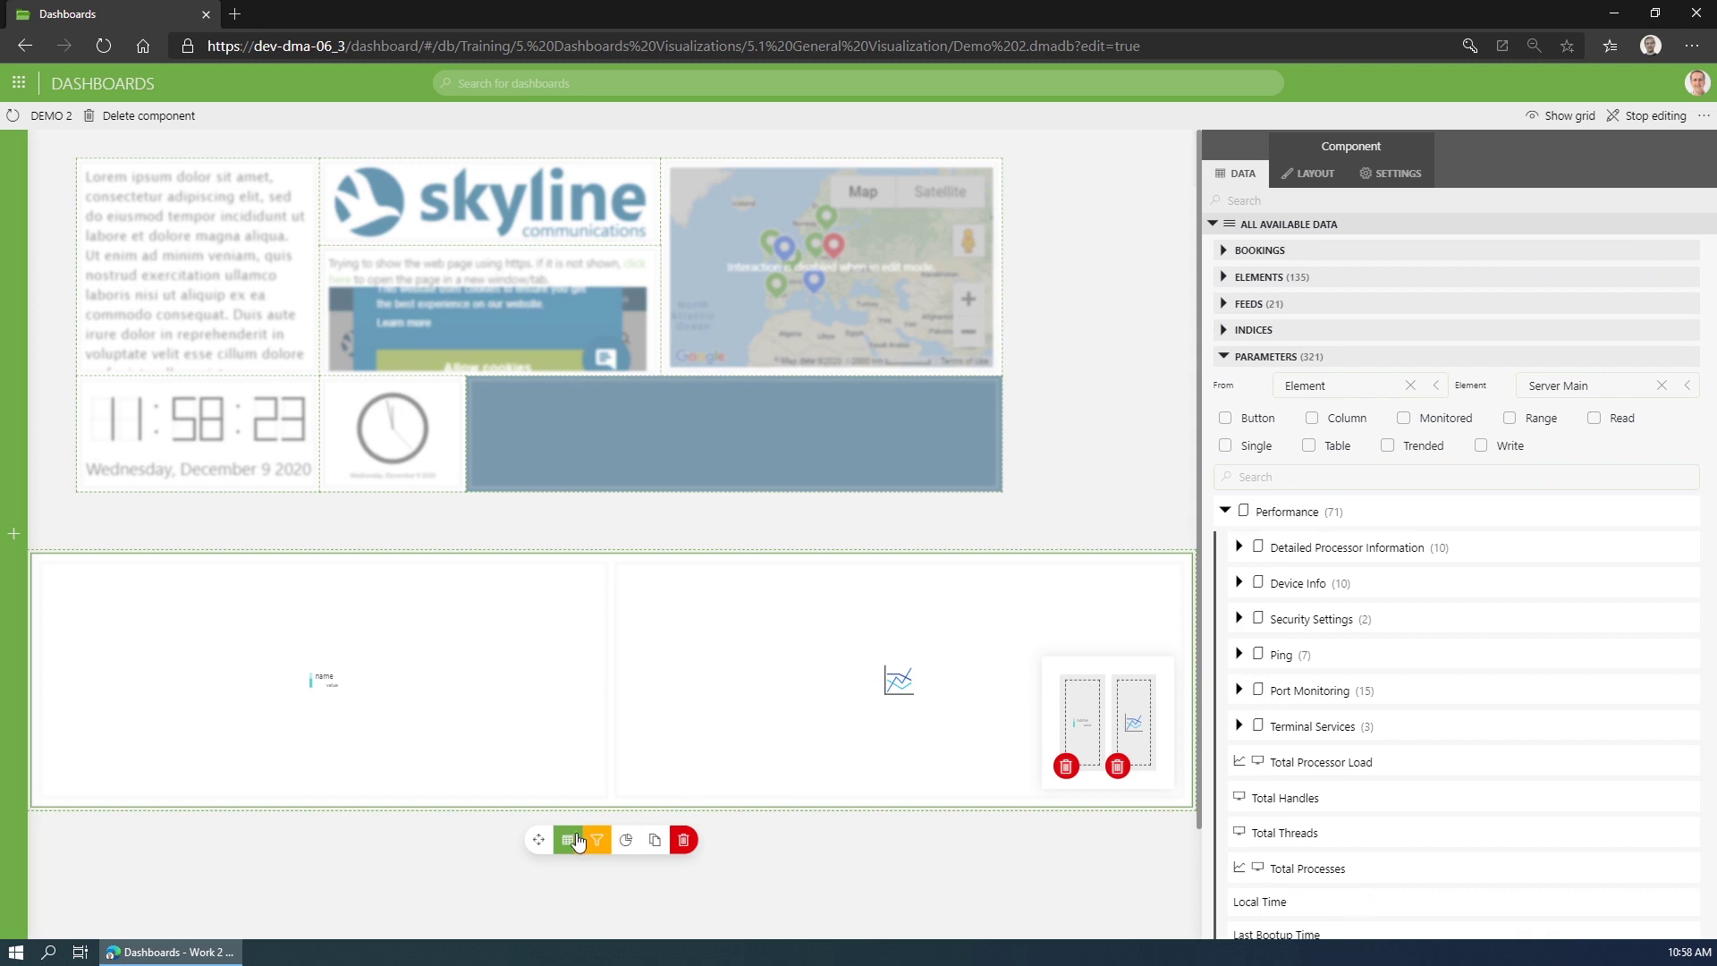
left_click(576, 841)
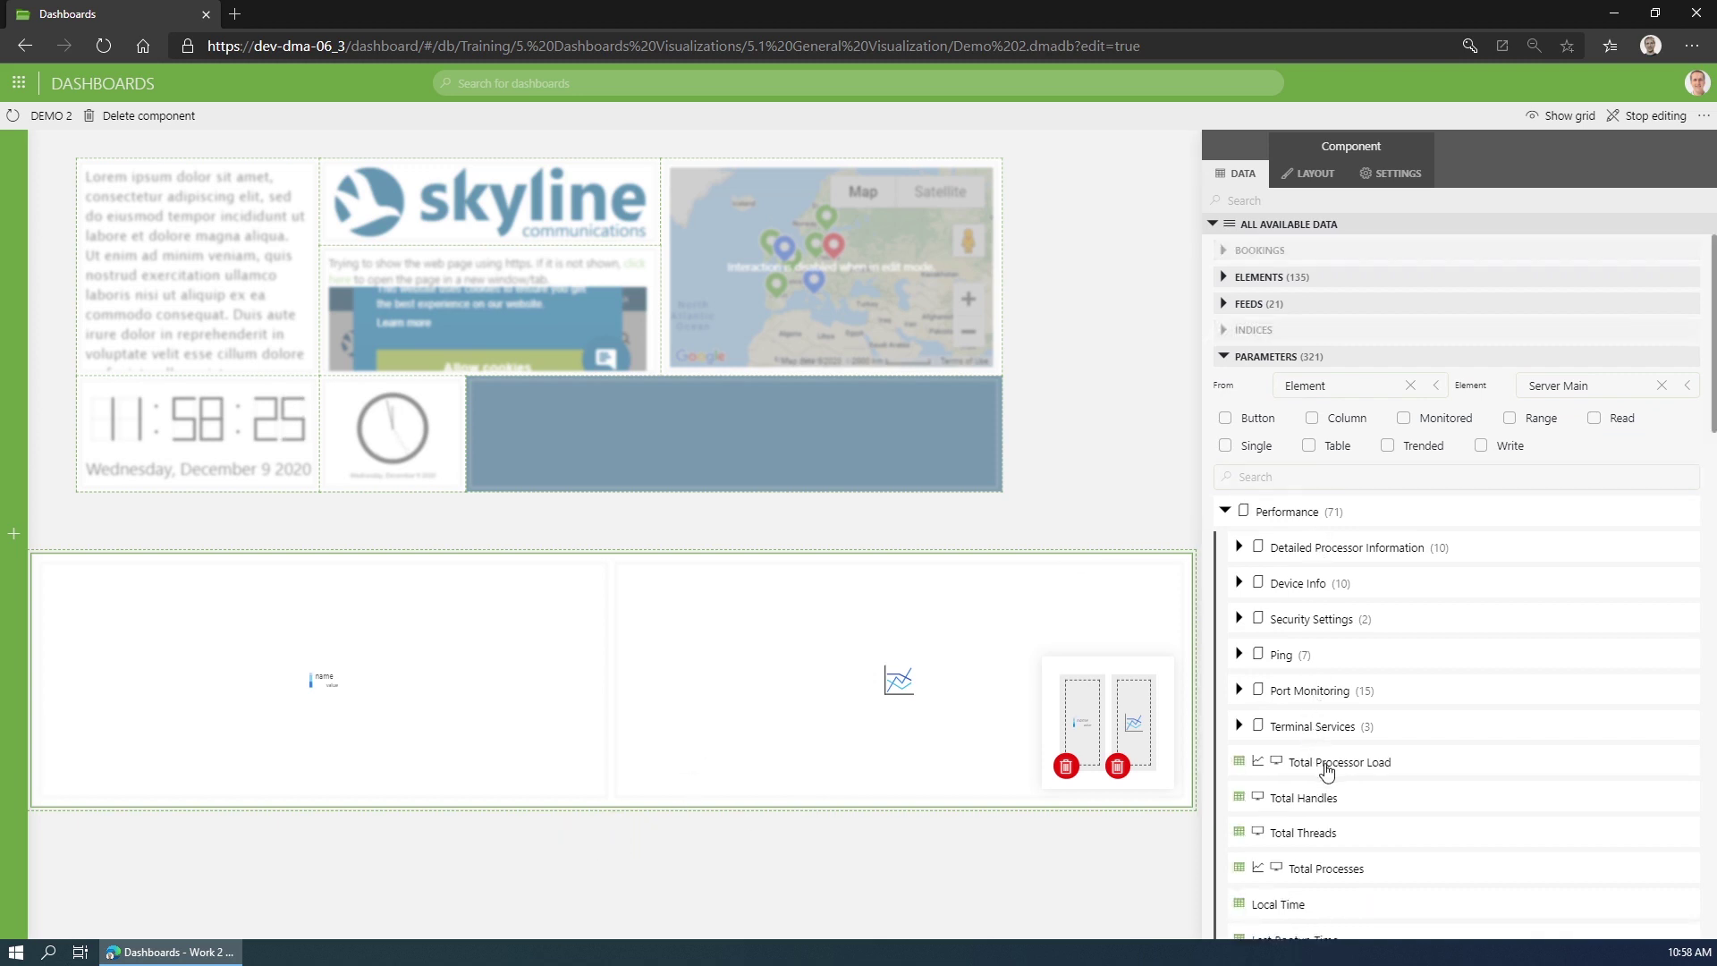
left_click_drag(1327, 769, 836, 701)
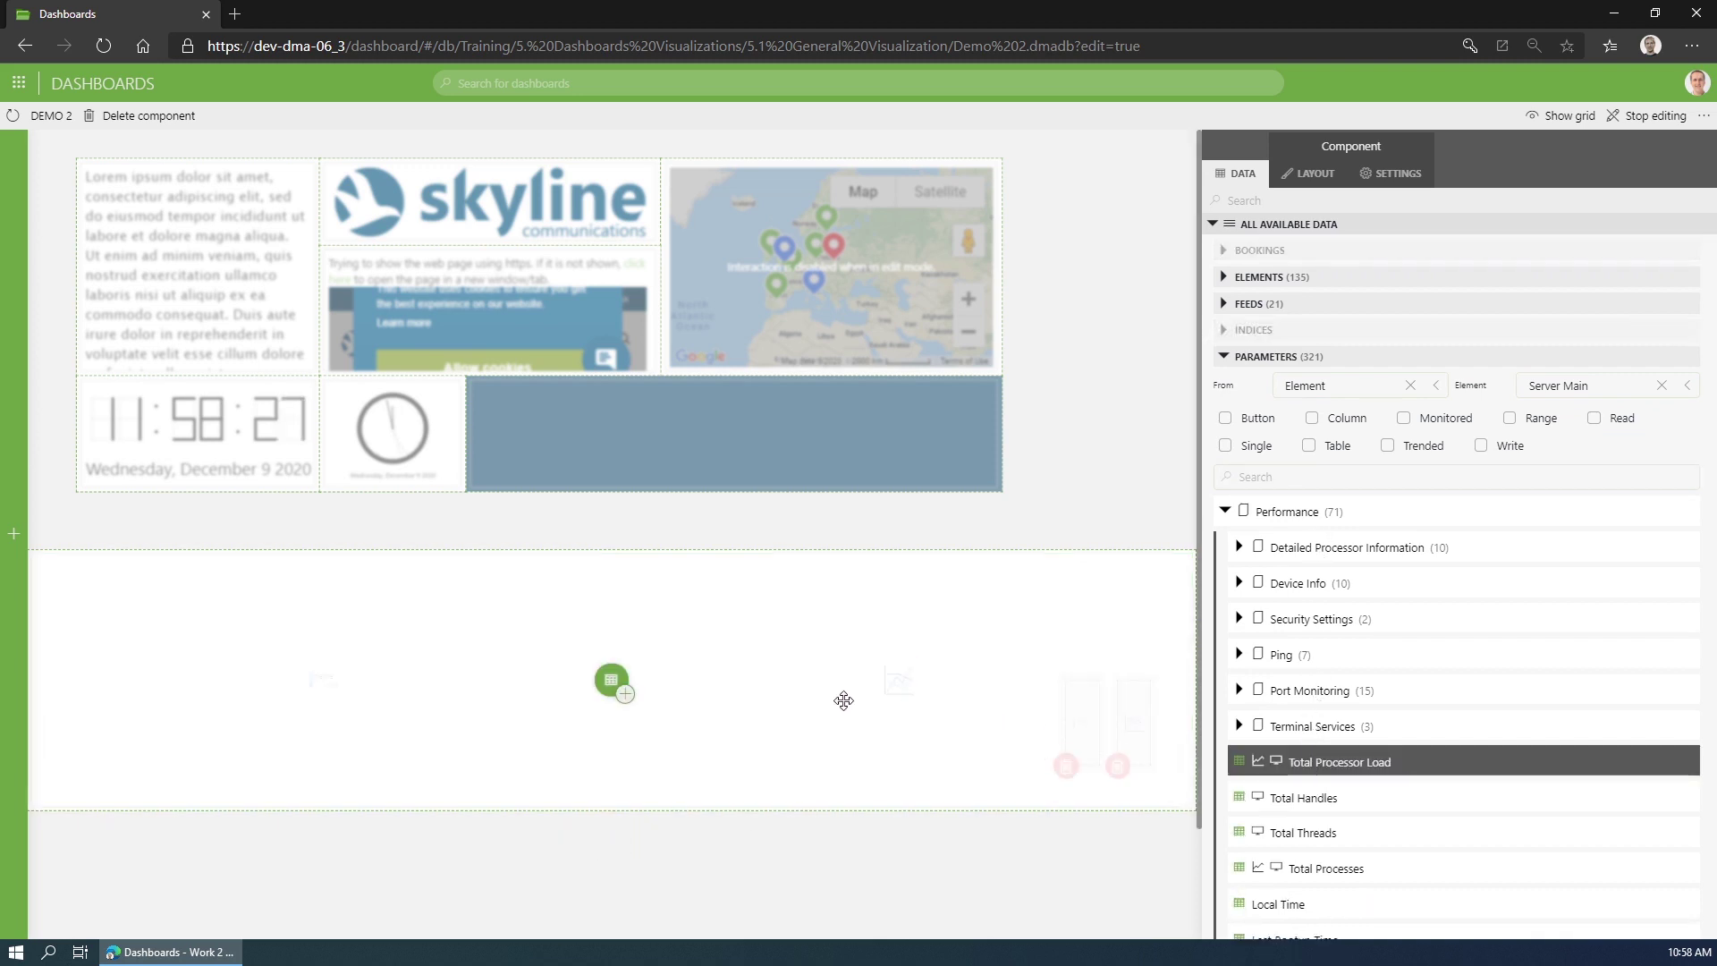
left_click_drag(684, 686, 615, 690)
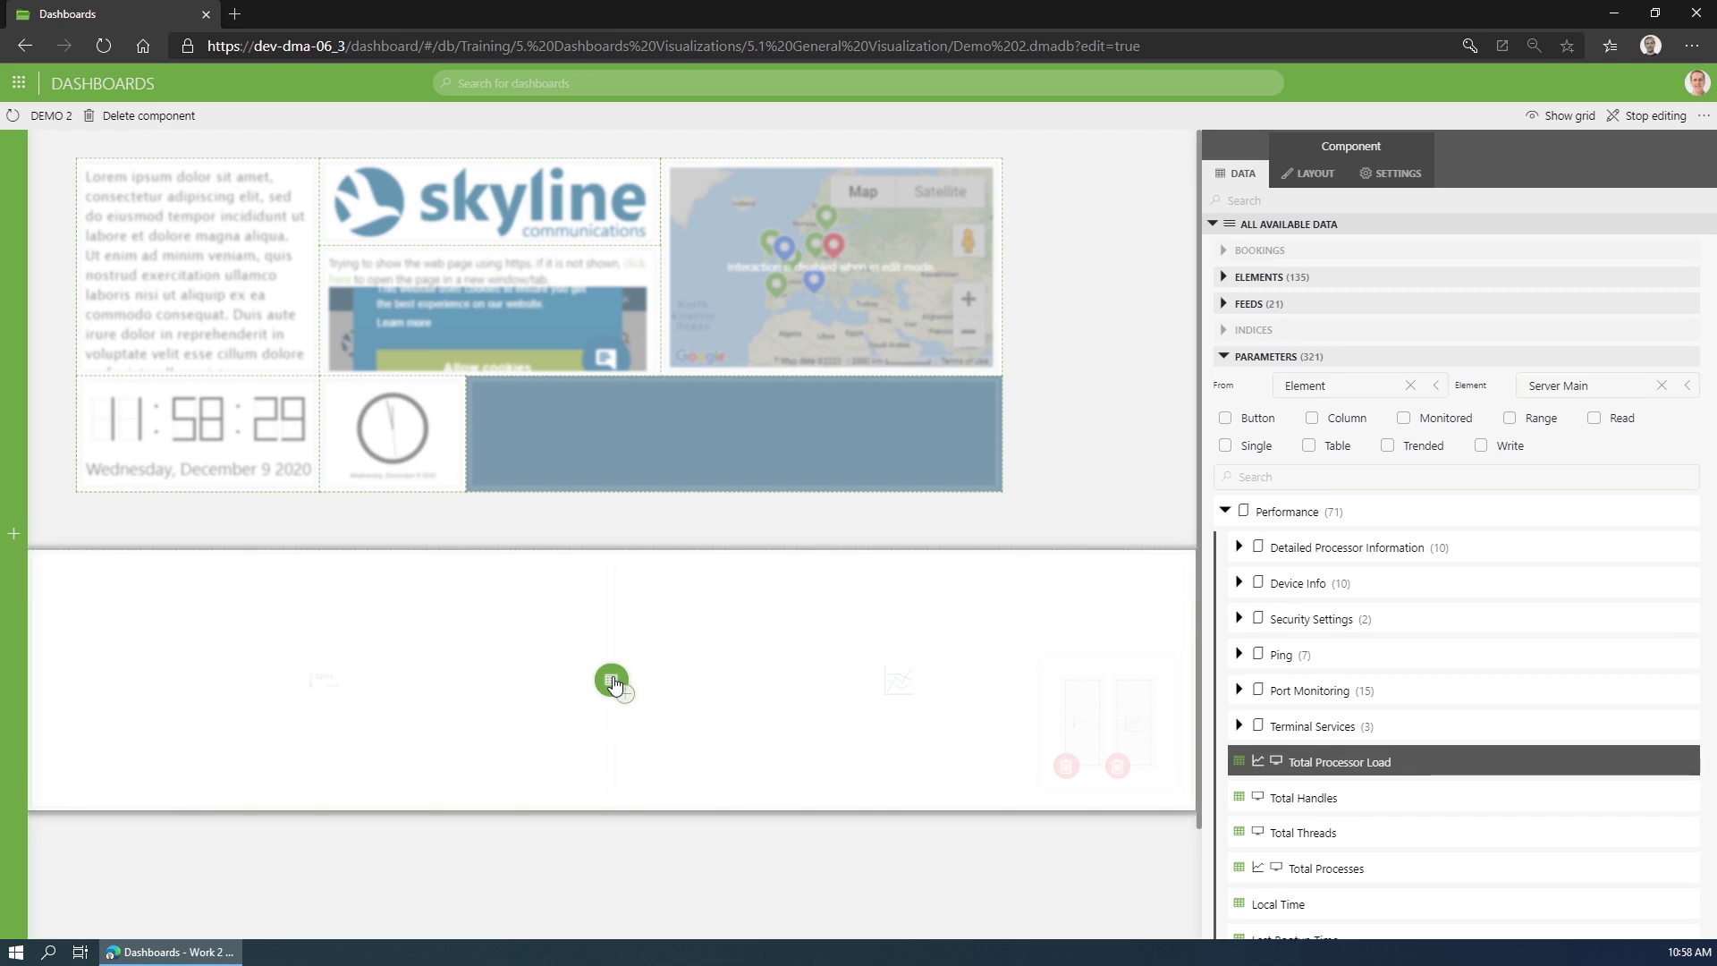
left_click(642, 851)
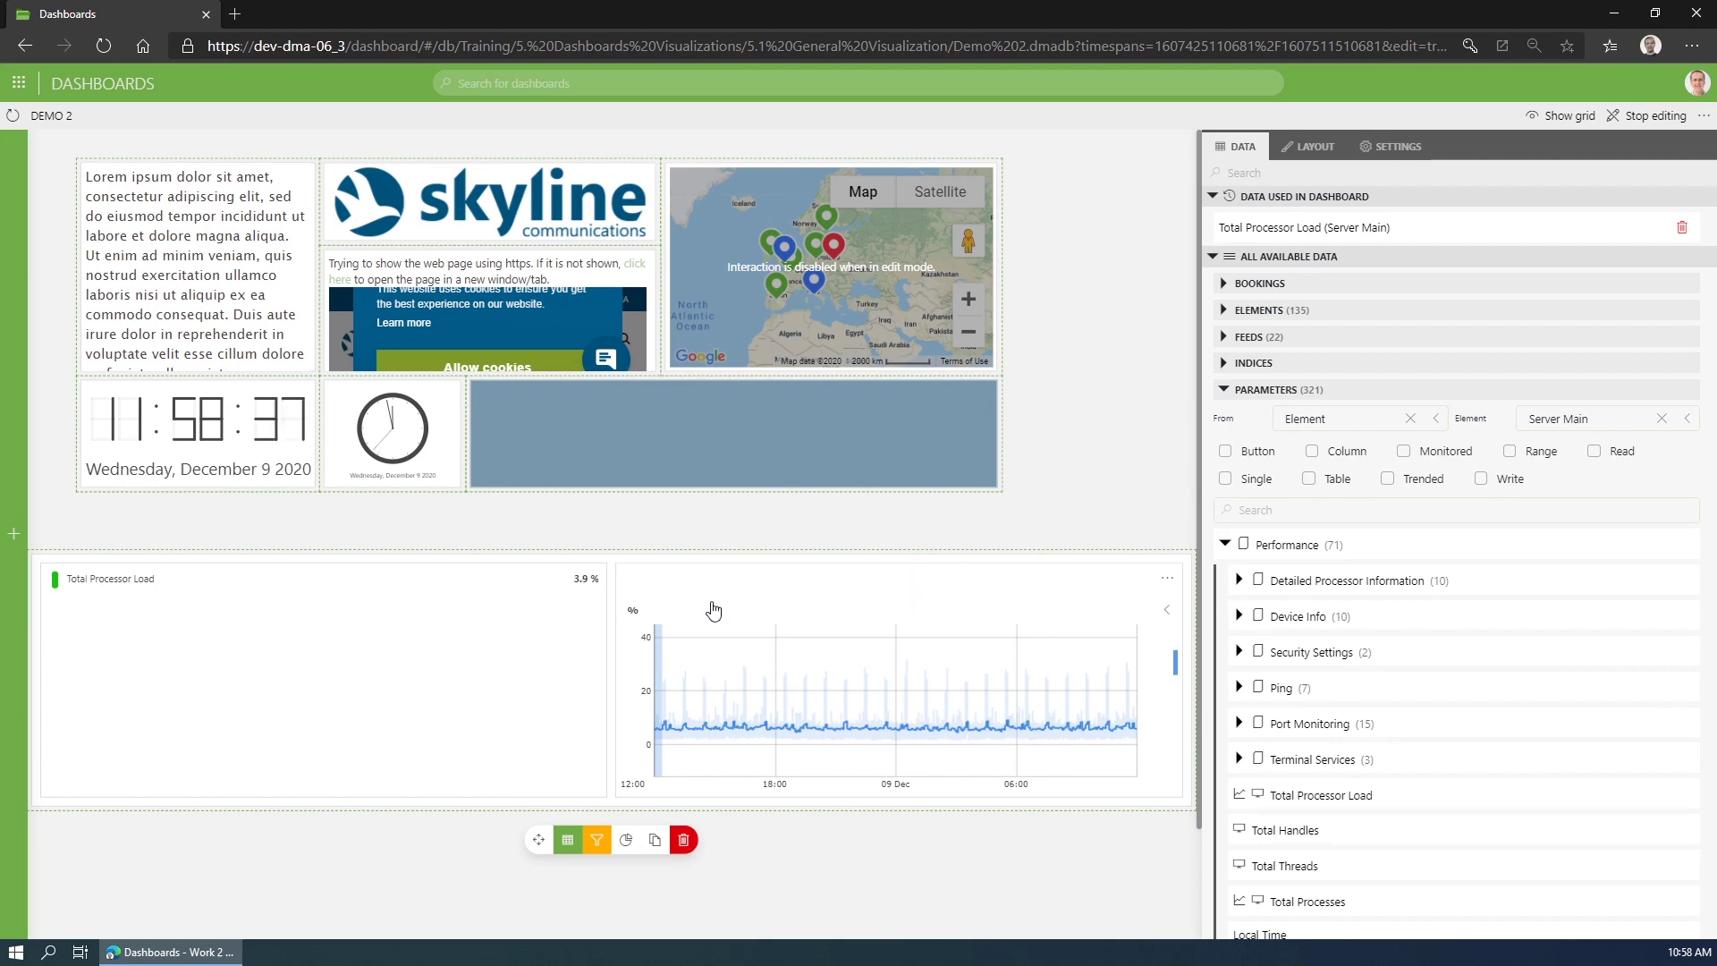
Add the Total Processes parameter to the group's data and look through both parameters' trend graphs in the line chart.
mouse_move(809, 682)
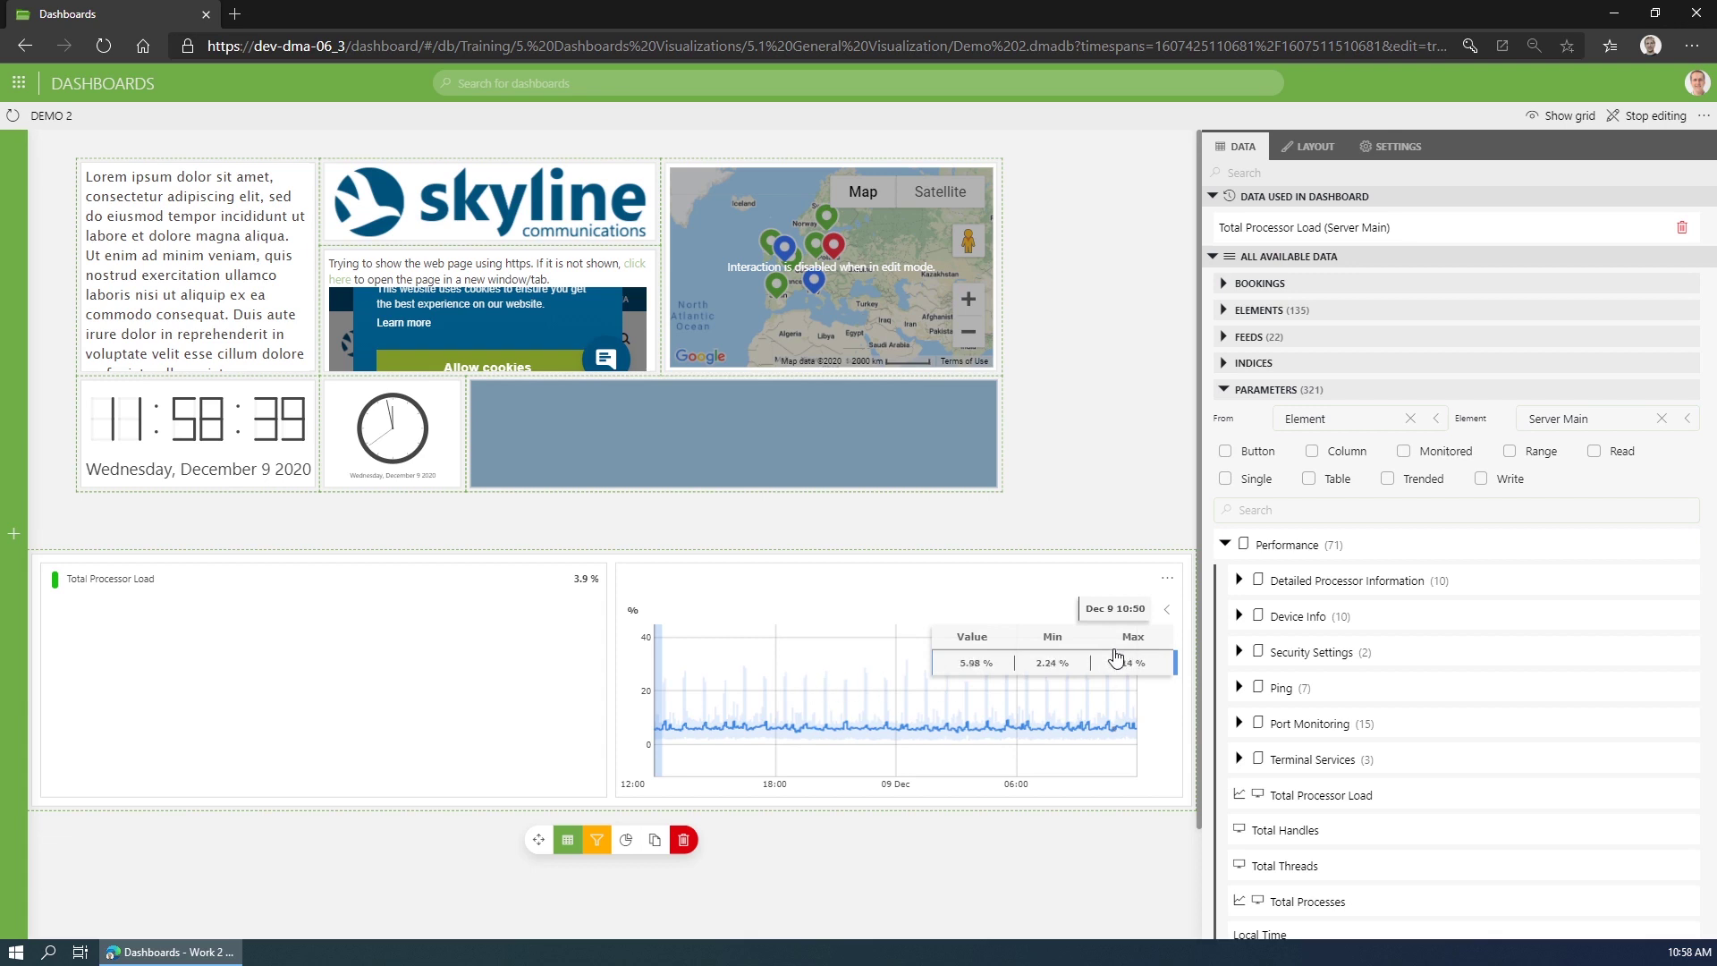
scroll(1283, 715, "down", 2)
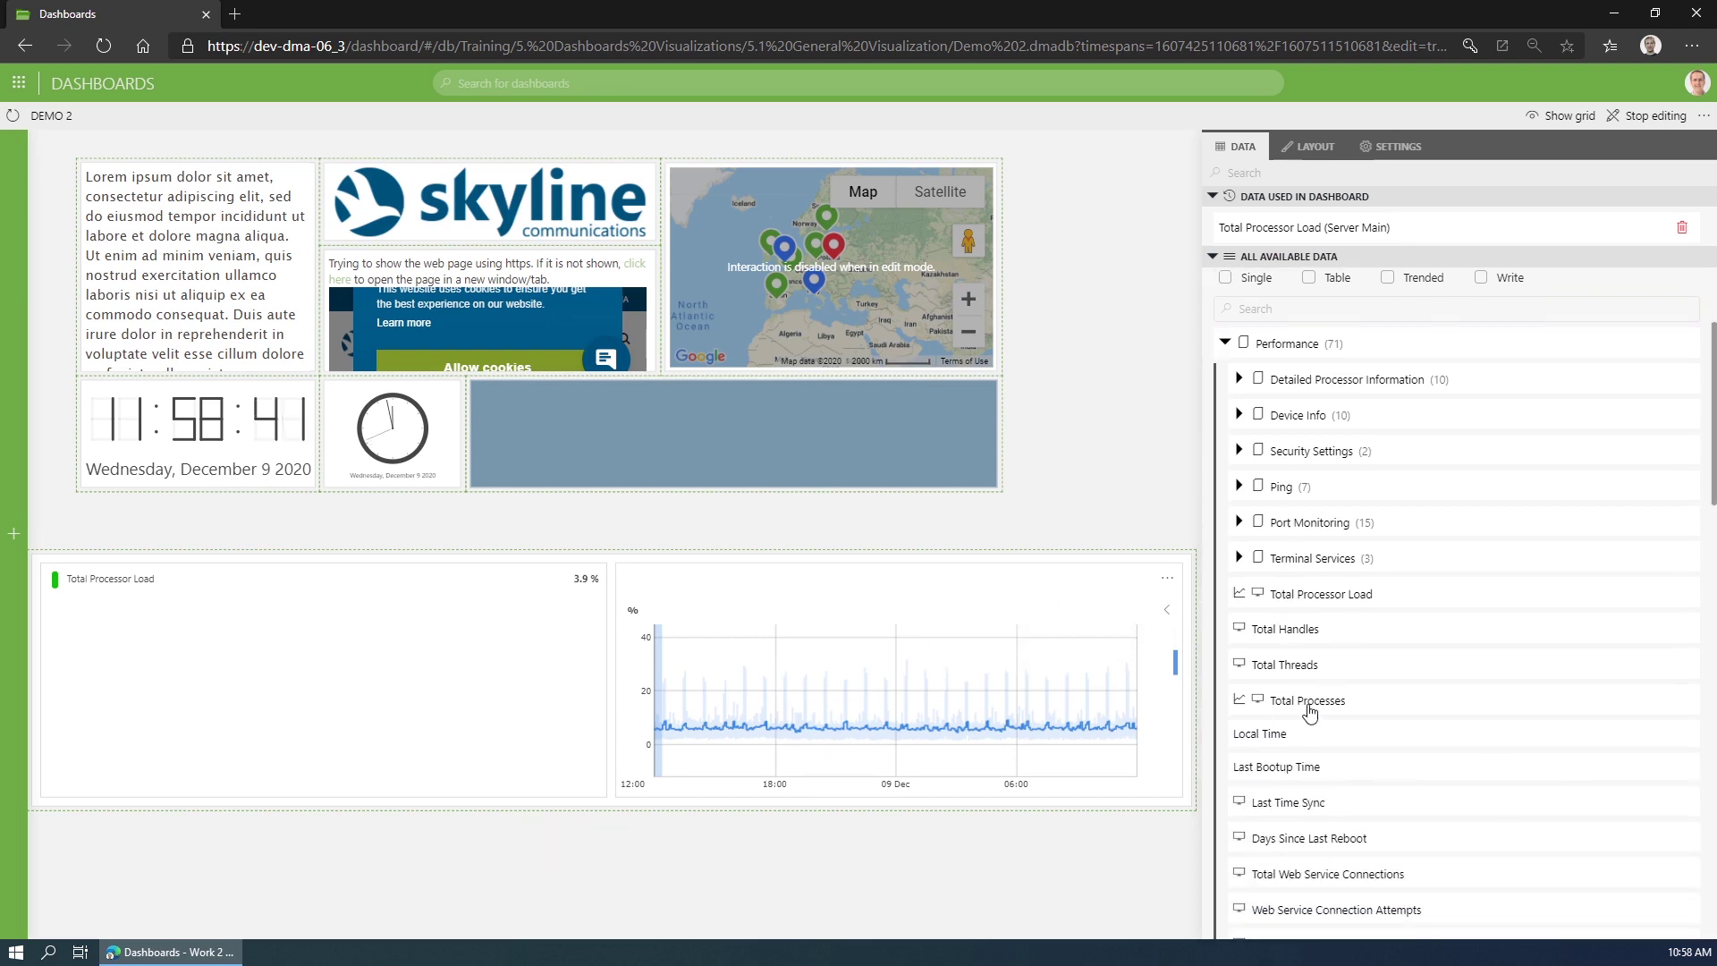
left_click_drag(1310, 711, 631, 707)
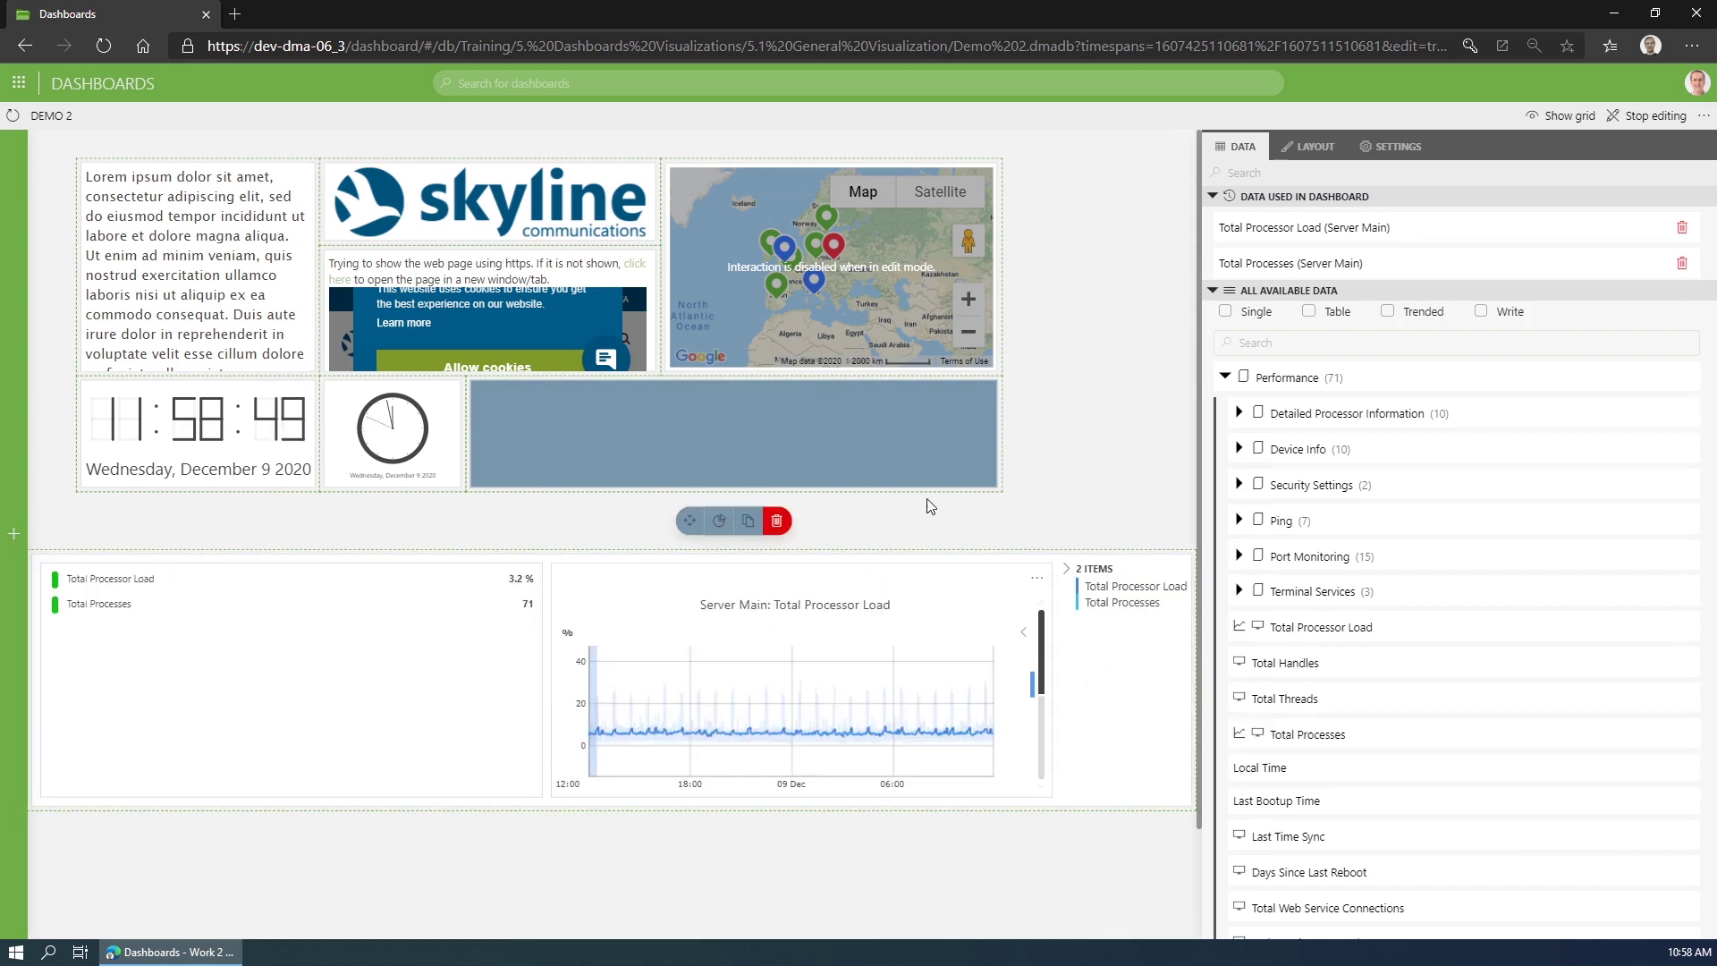
mouse_move(611, 742)
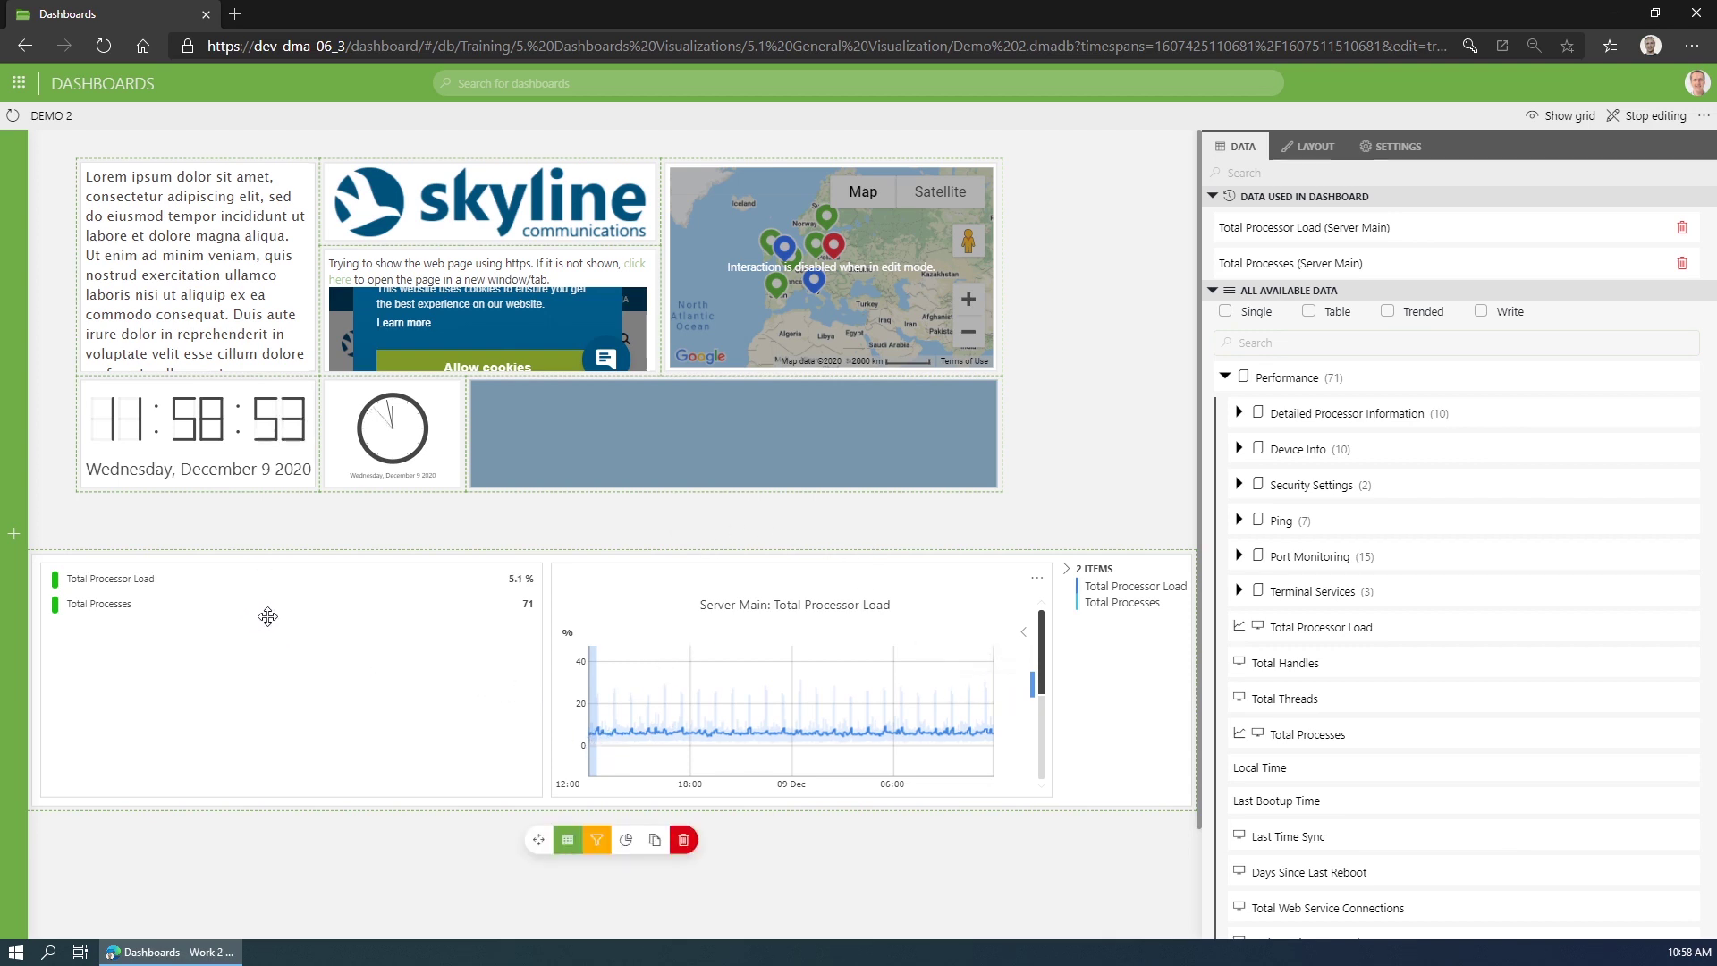
mouse_move(728, 681)
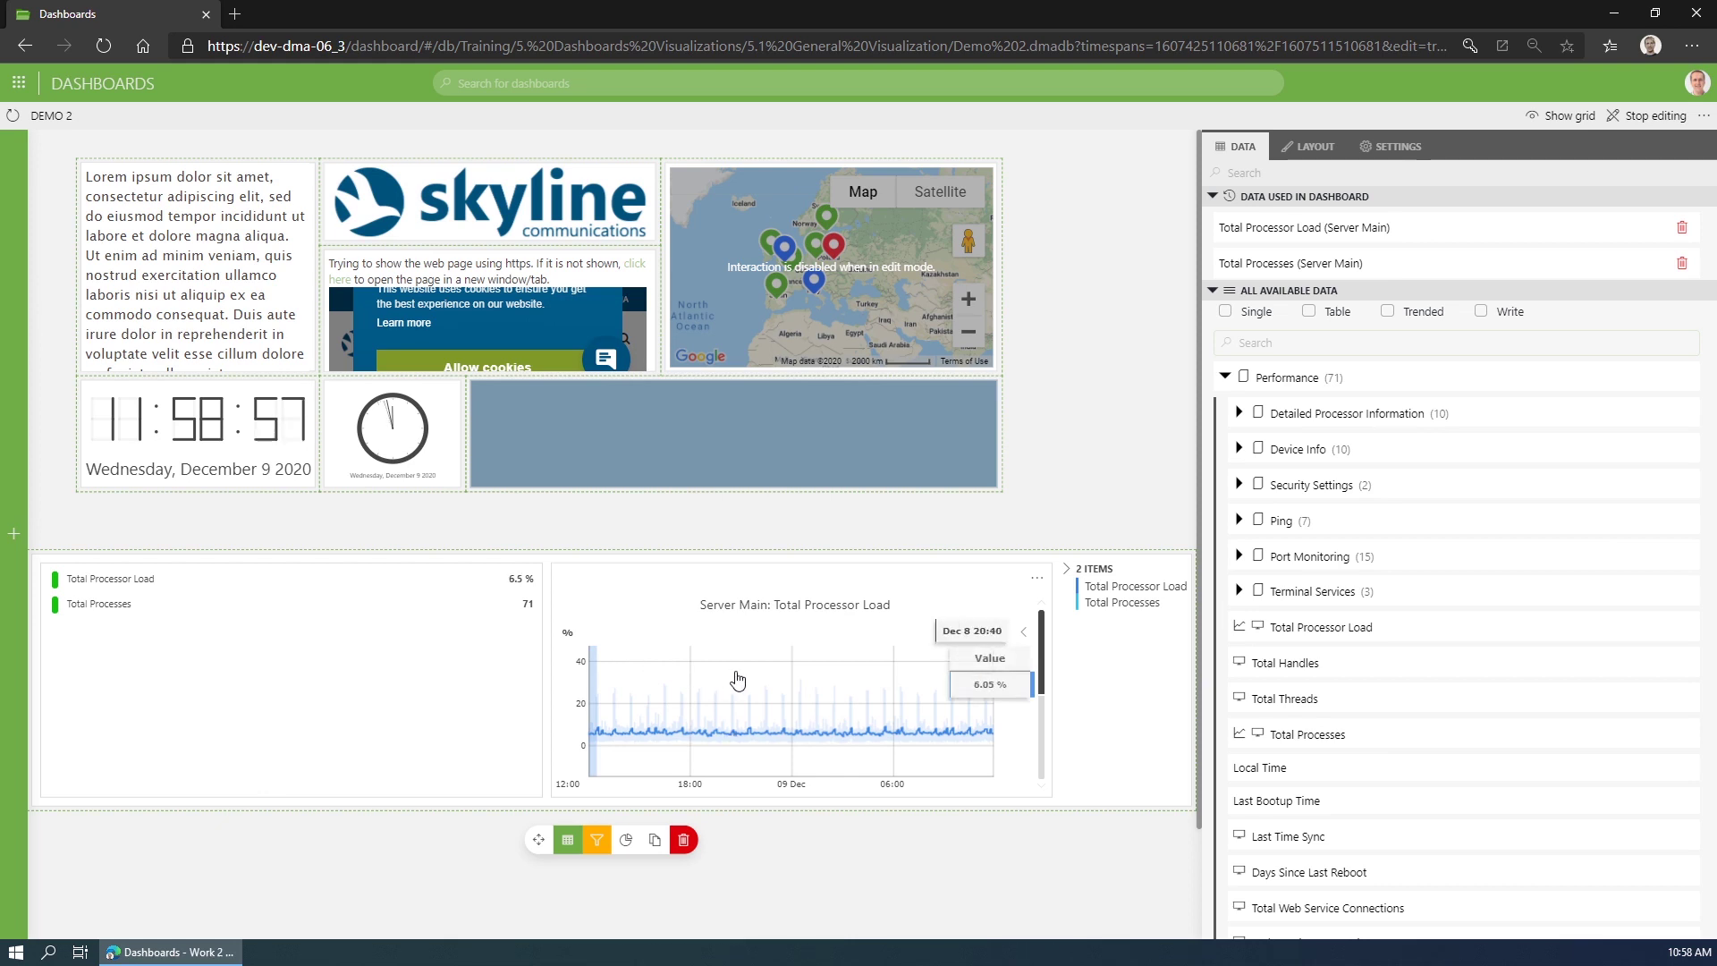
scroll(738, 681, "down", 2)
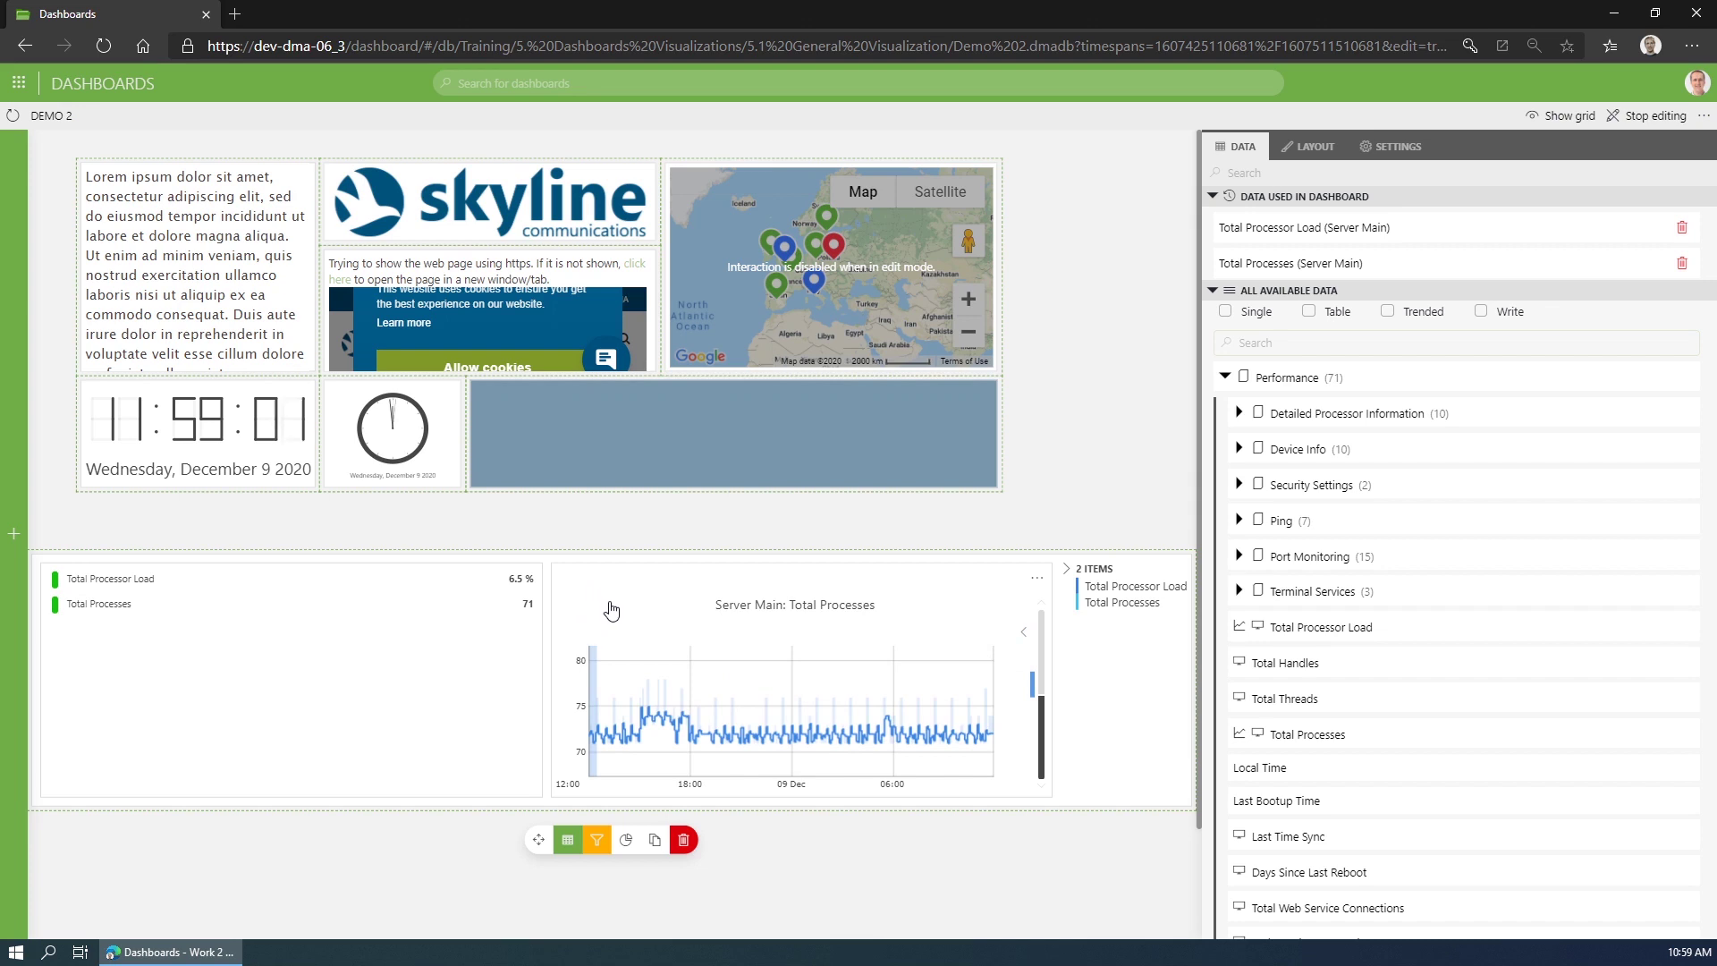
scroll(595, 600, "up", 2)
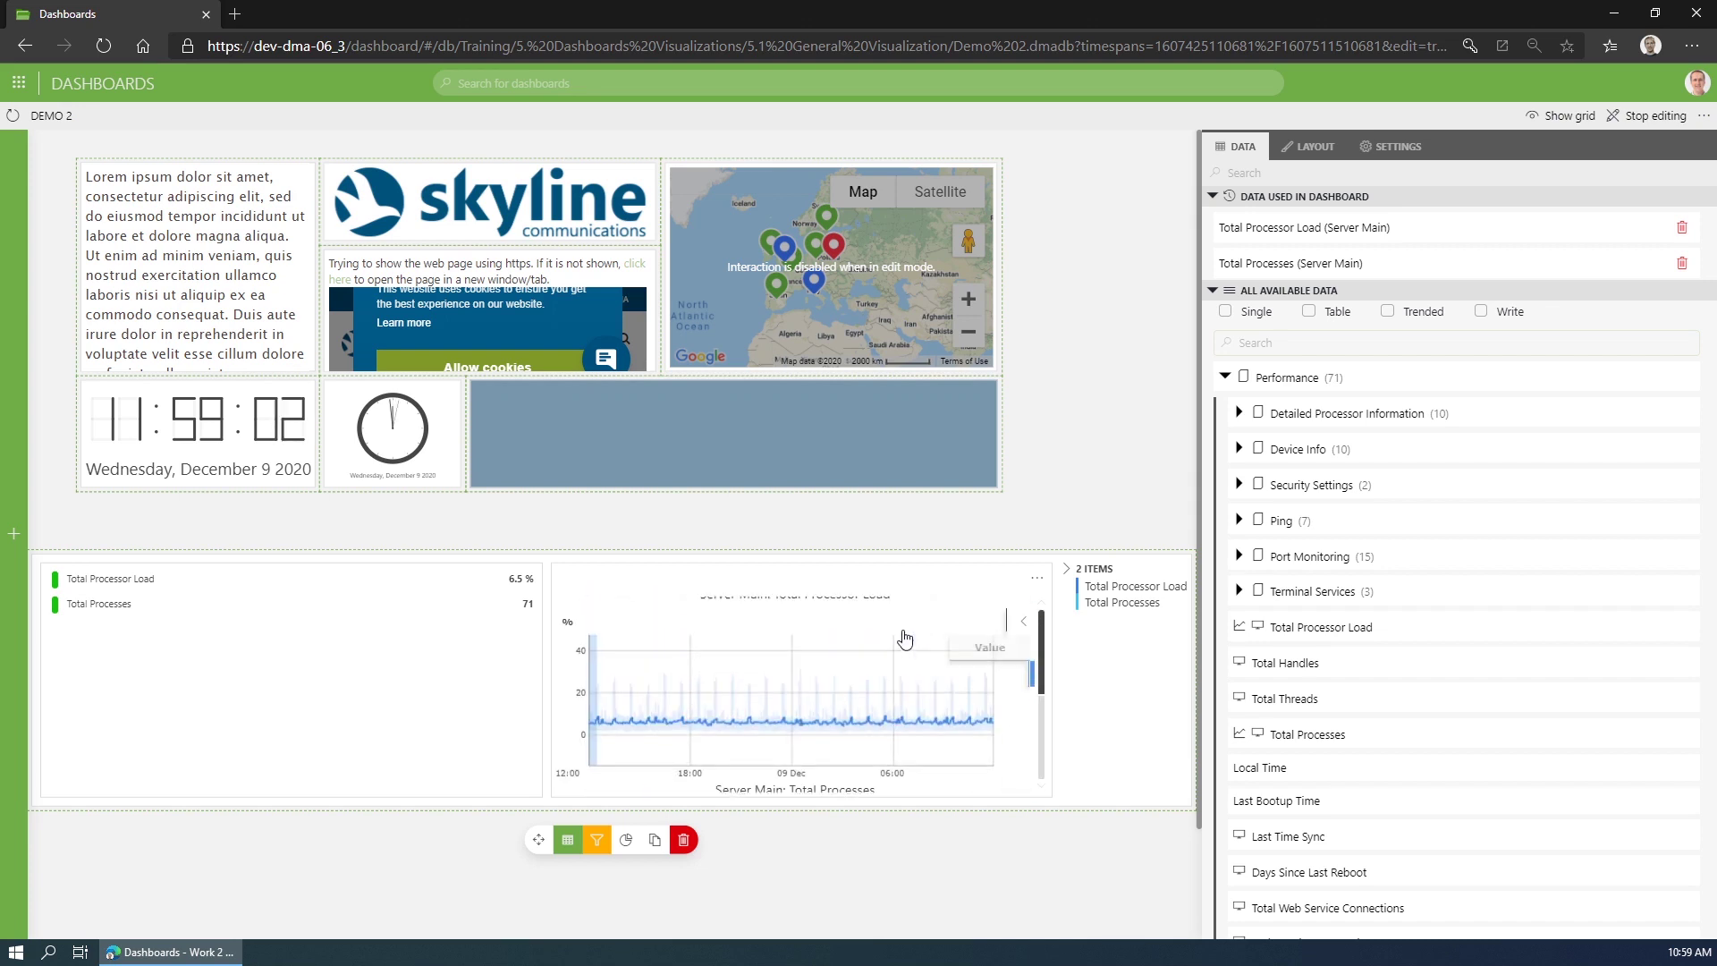
Select the line chart inside the group and set its grouping to All together so both parameters share one graph.
left_click(585, 591)
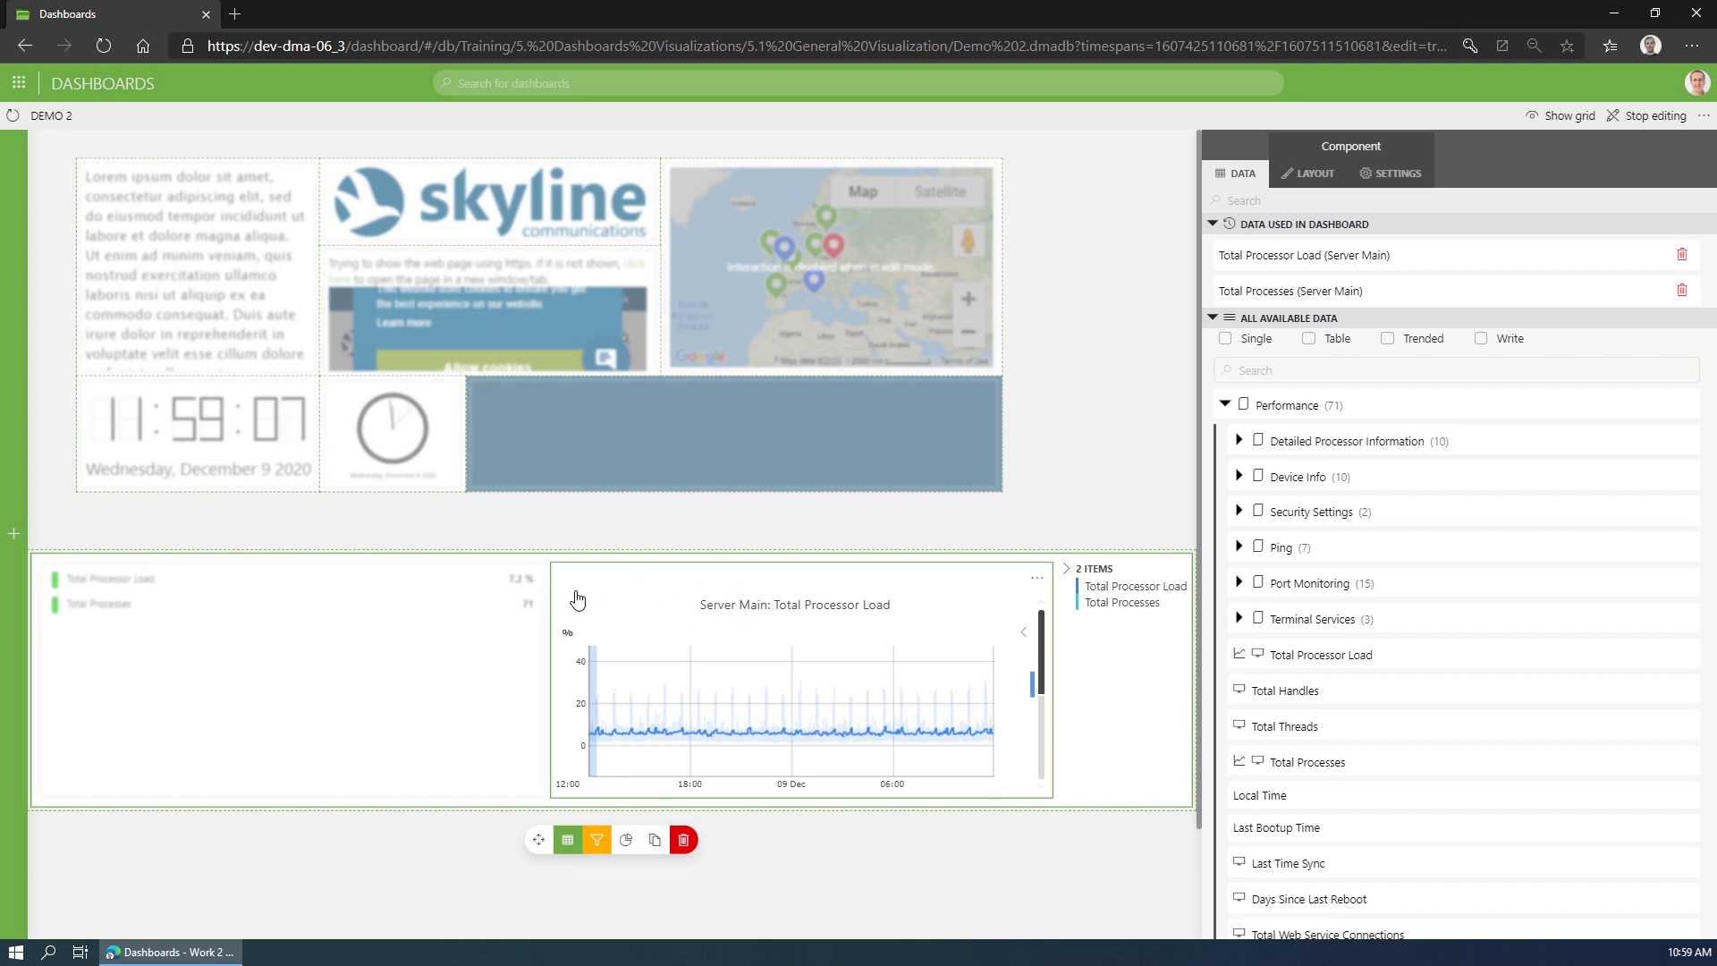
left_click(503, 604)
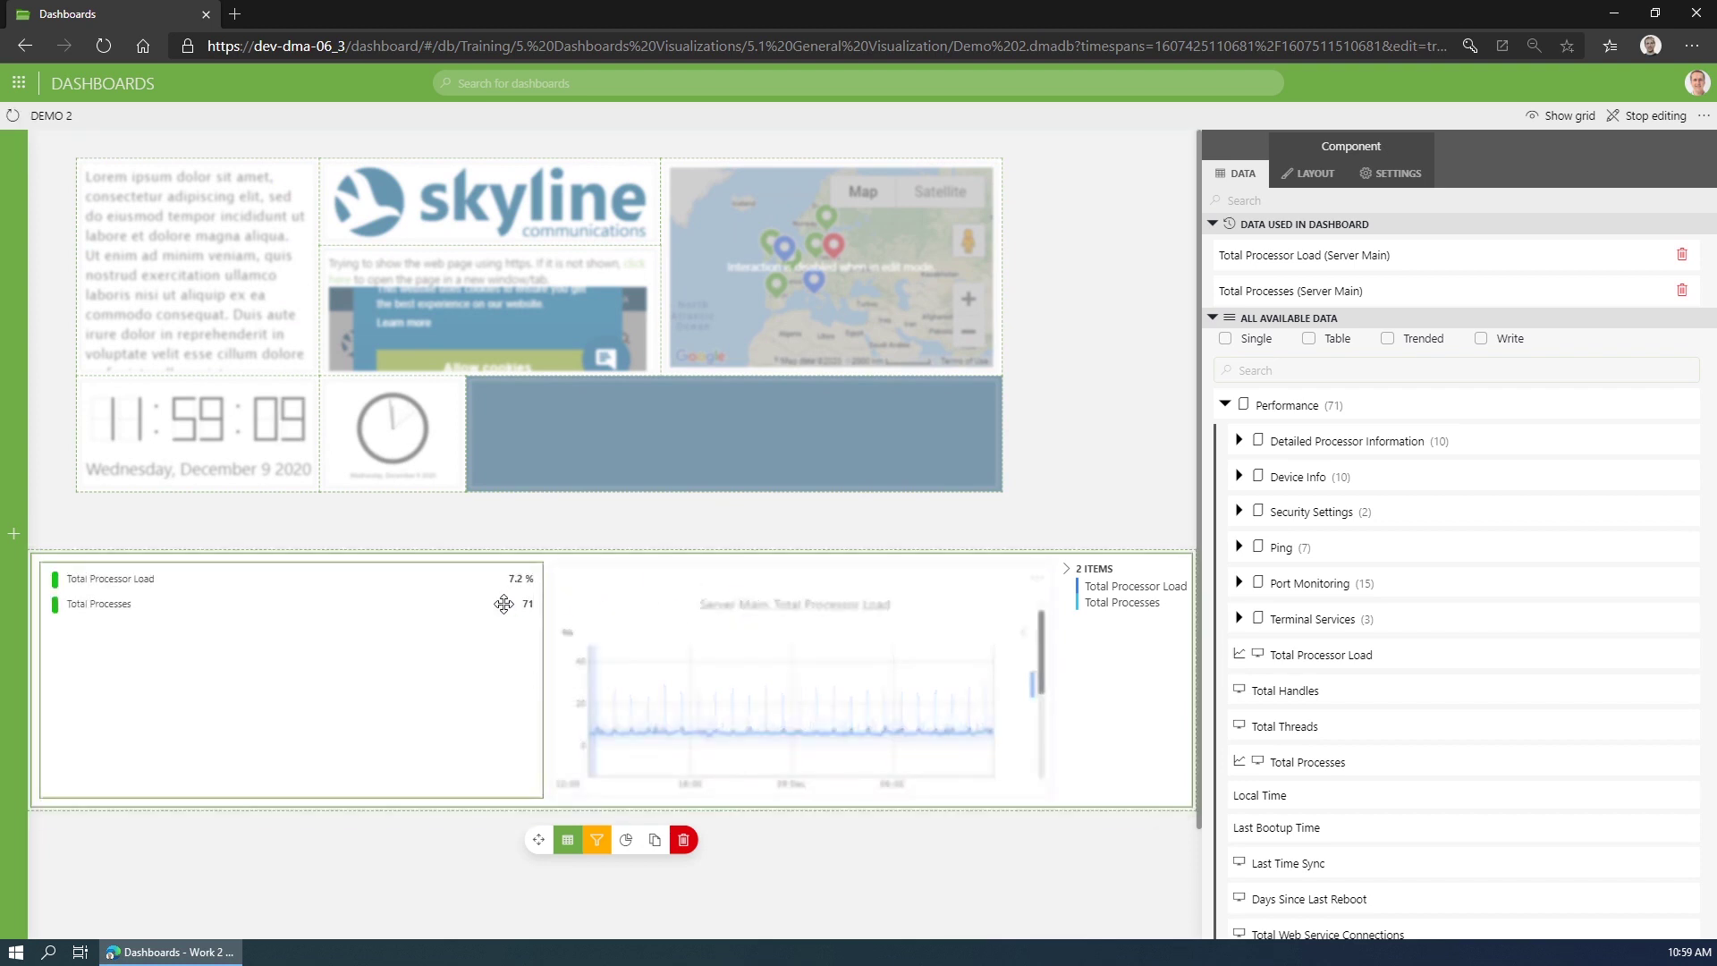
left_click(633, 590)
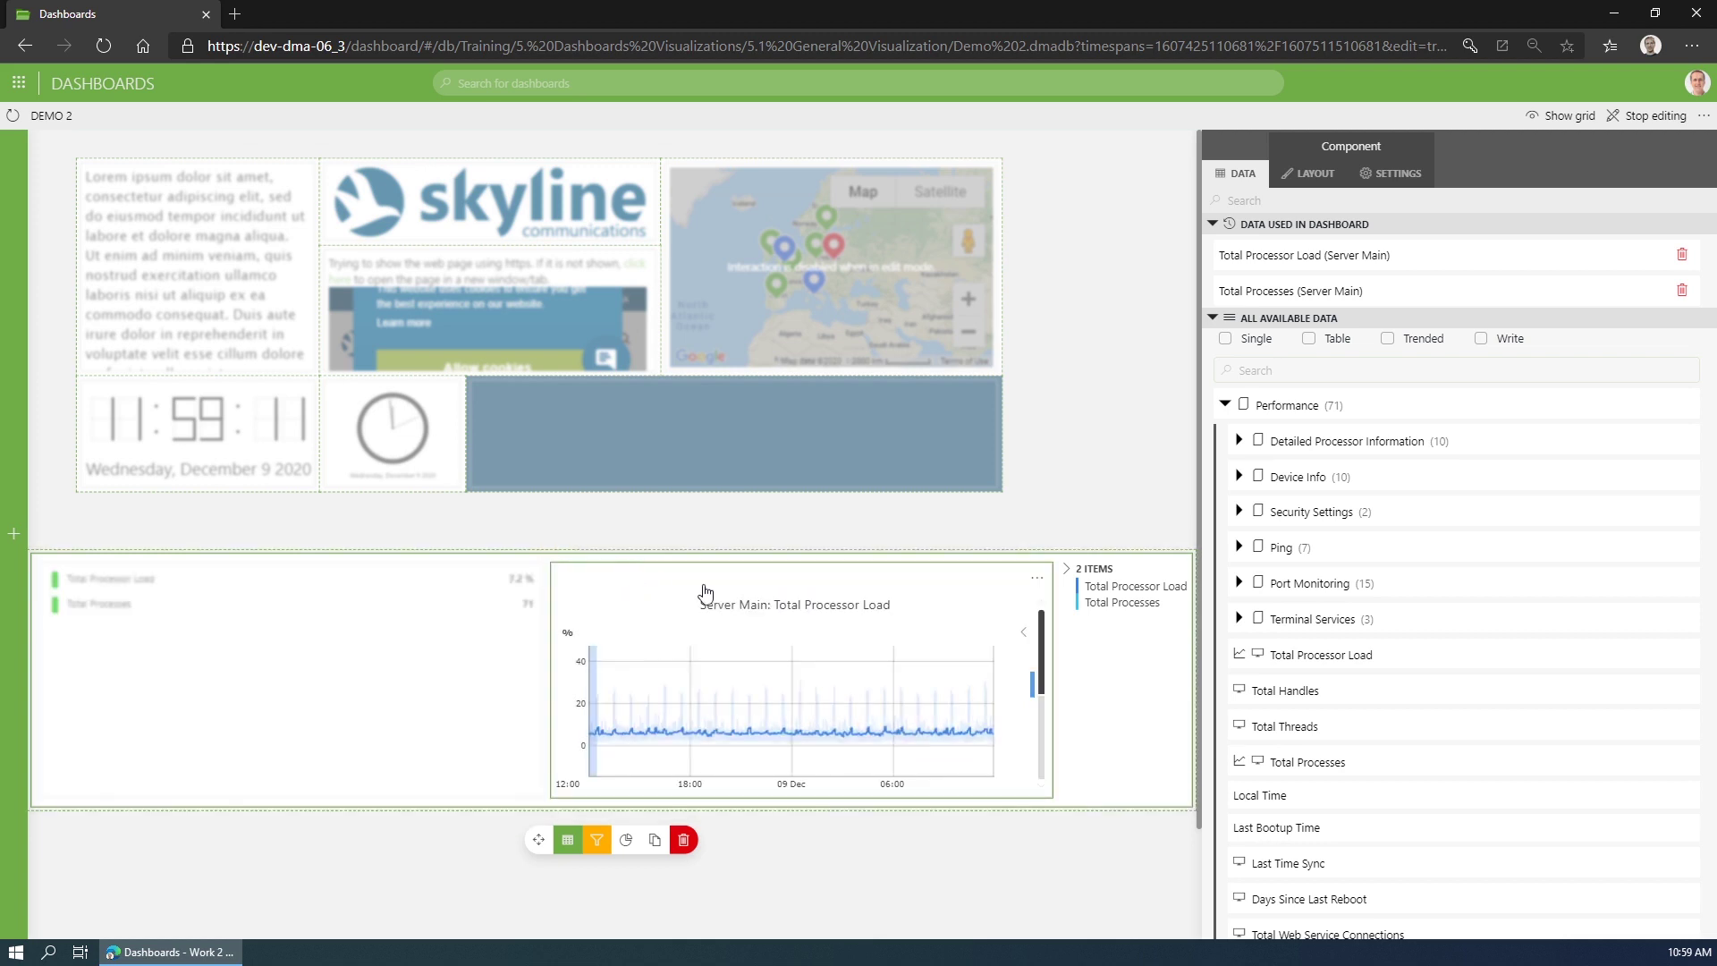
left_click(1398, 177)
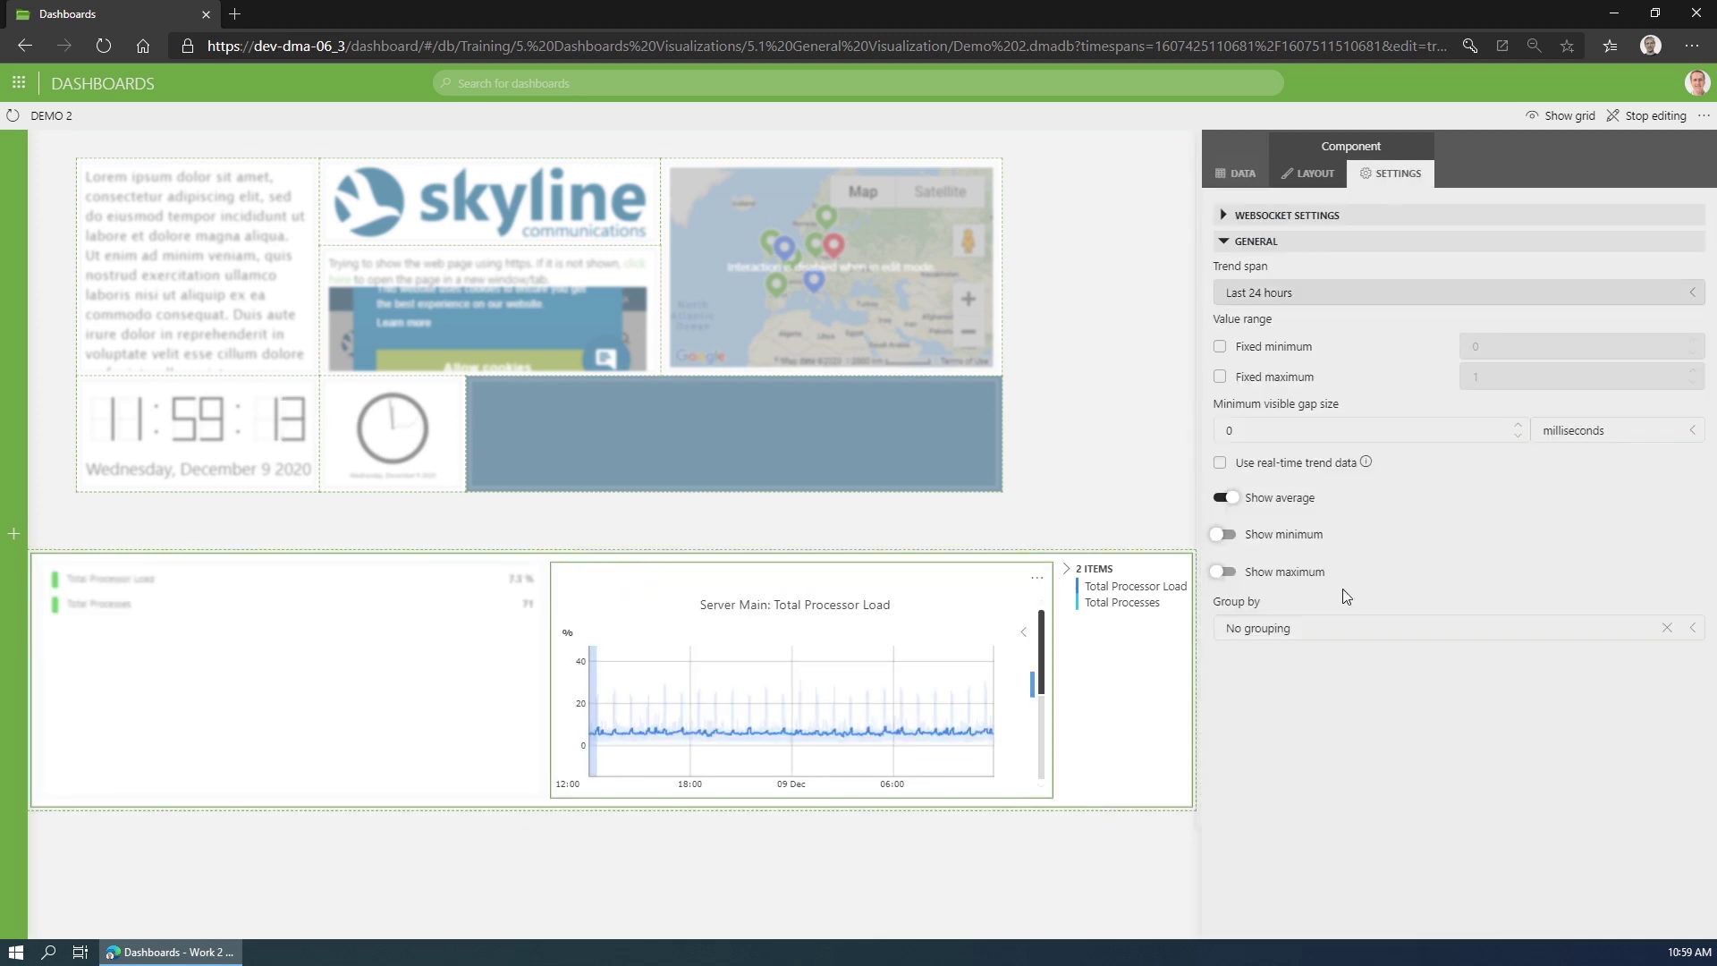
left_click(1324, 626)
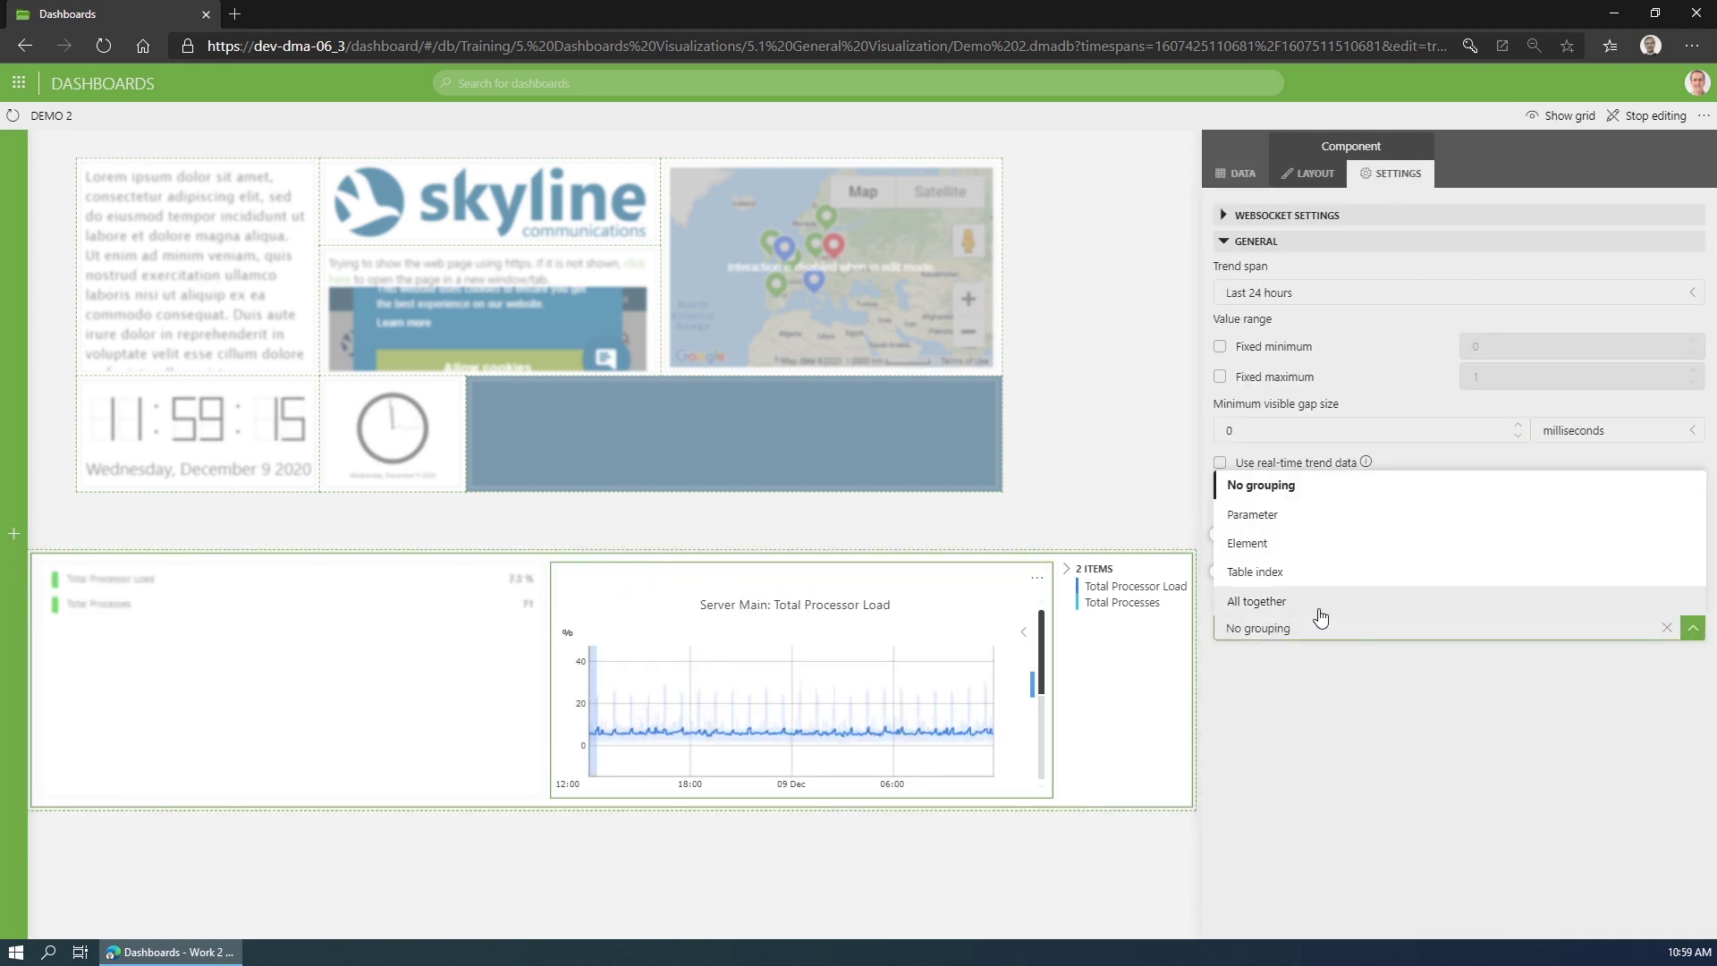
left_click(1323, 603)
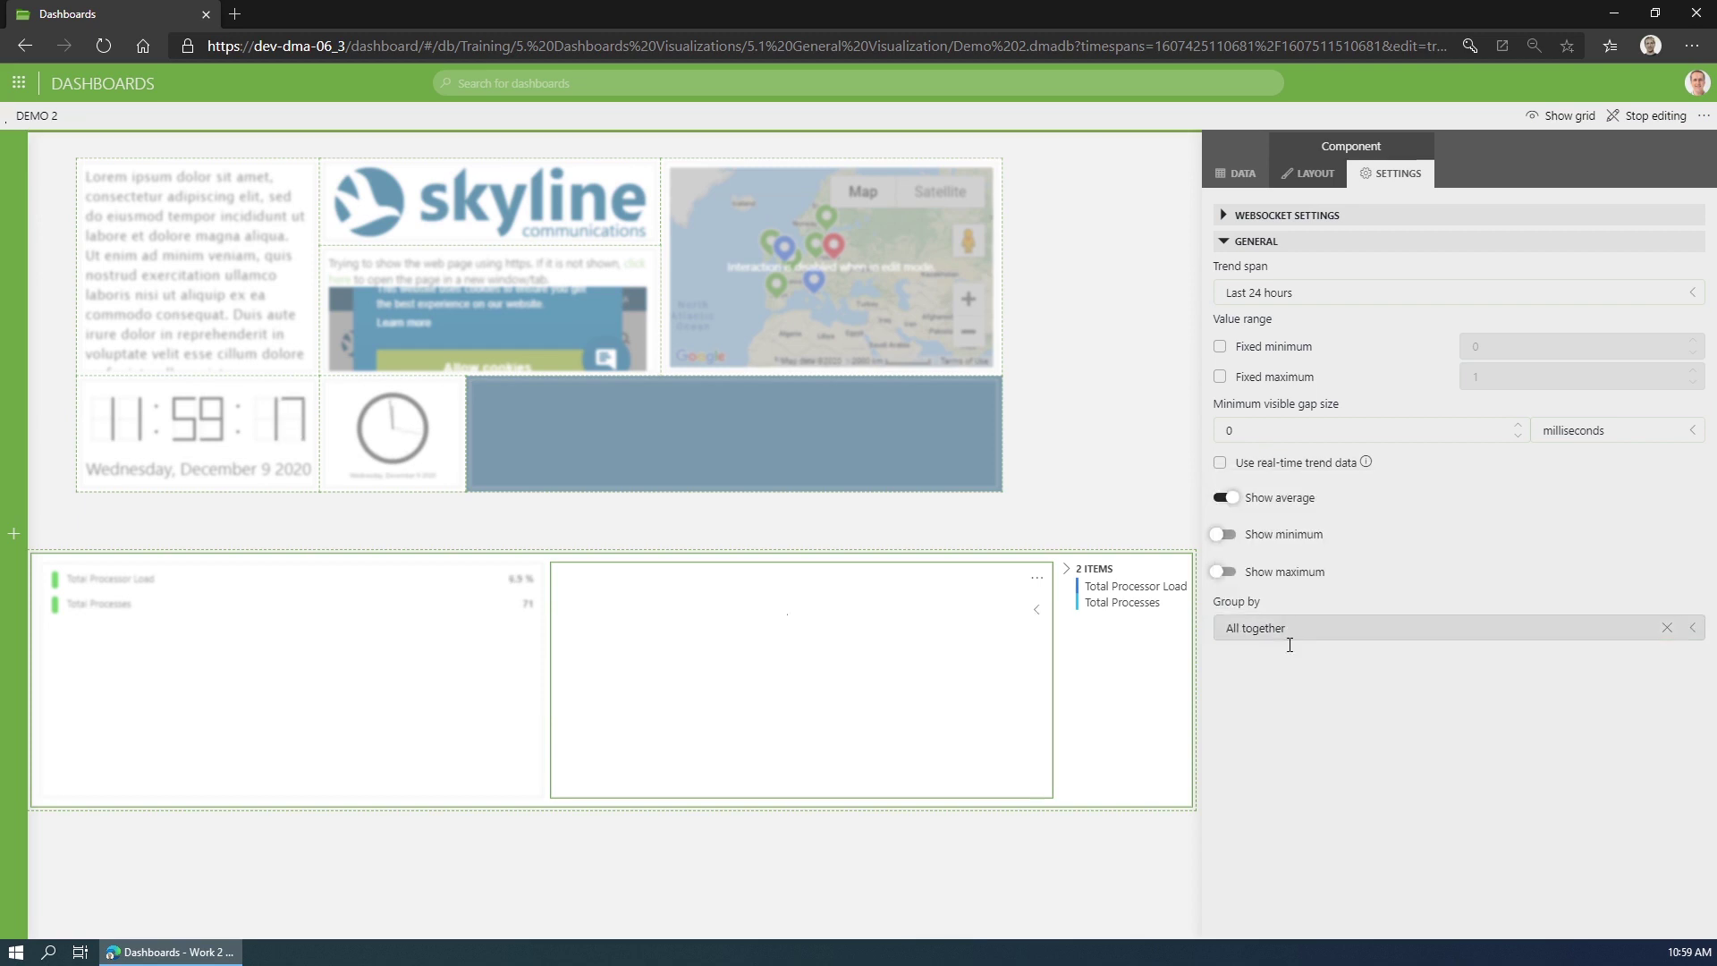
left_click(899, 851)
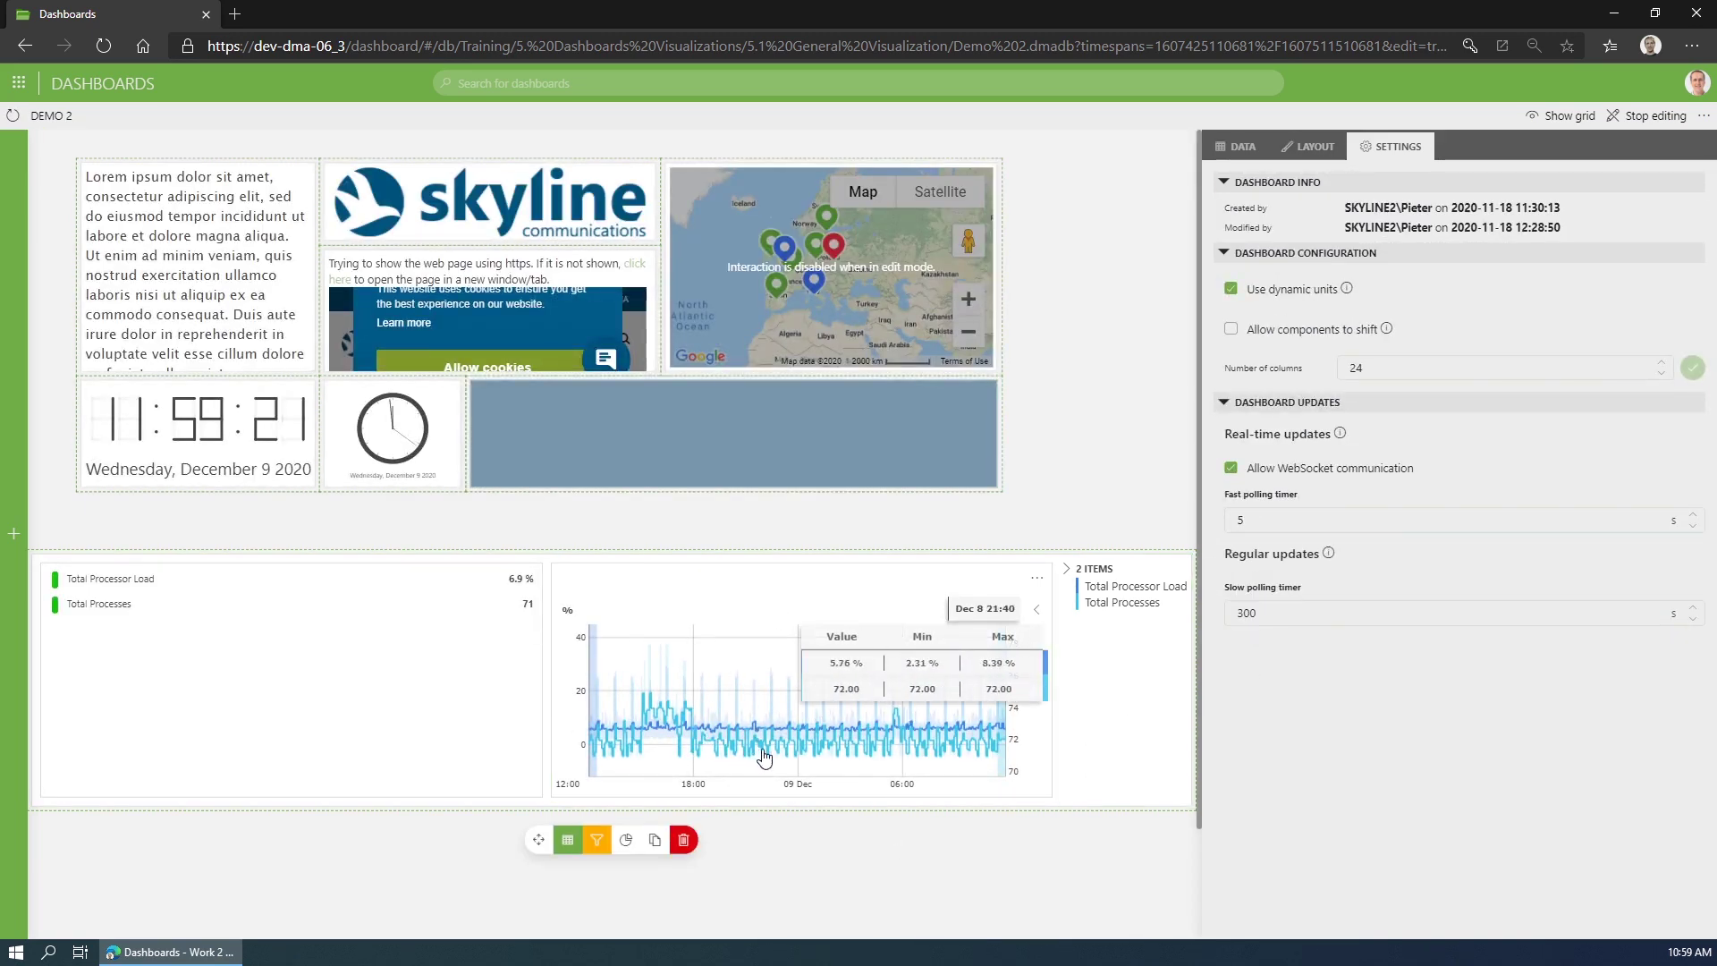